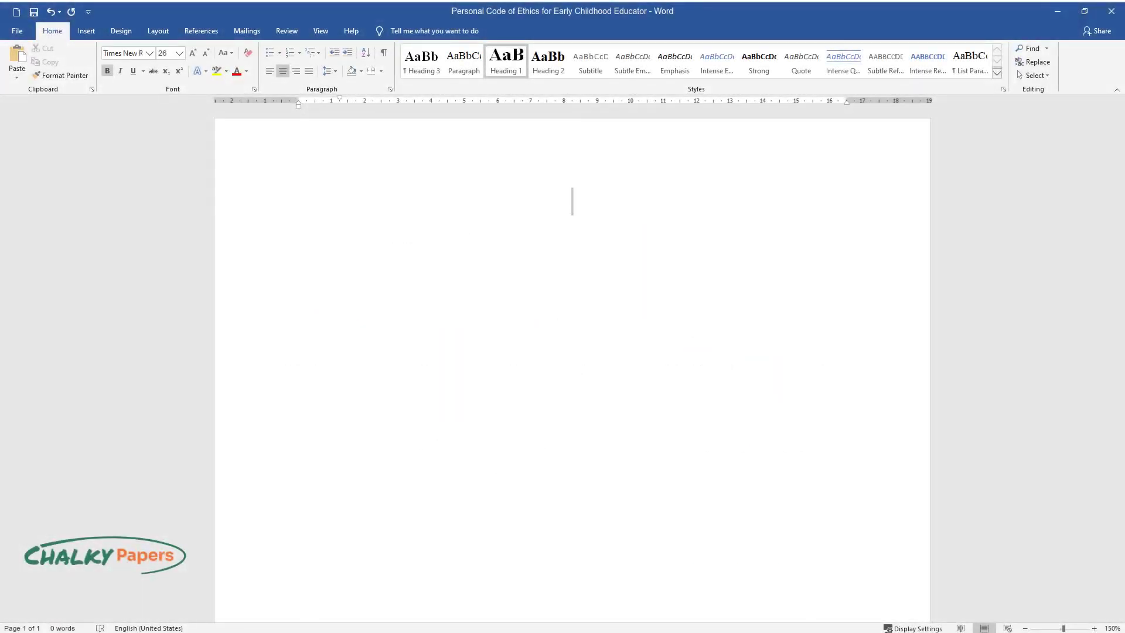
Enter the heading 'Personal Code of Ethics for Early Childhood Educator' and start a new line below it.
{"action": "type", "text": "Personal Code"}
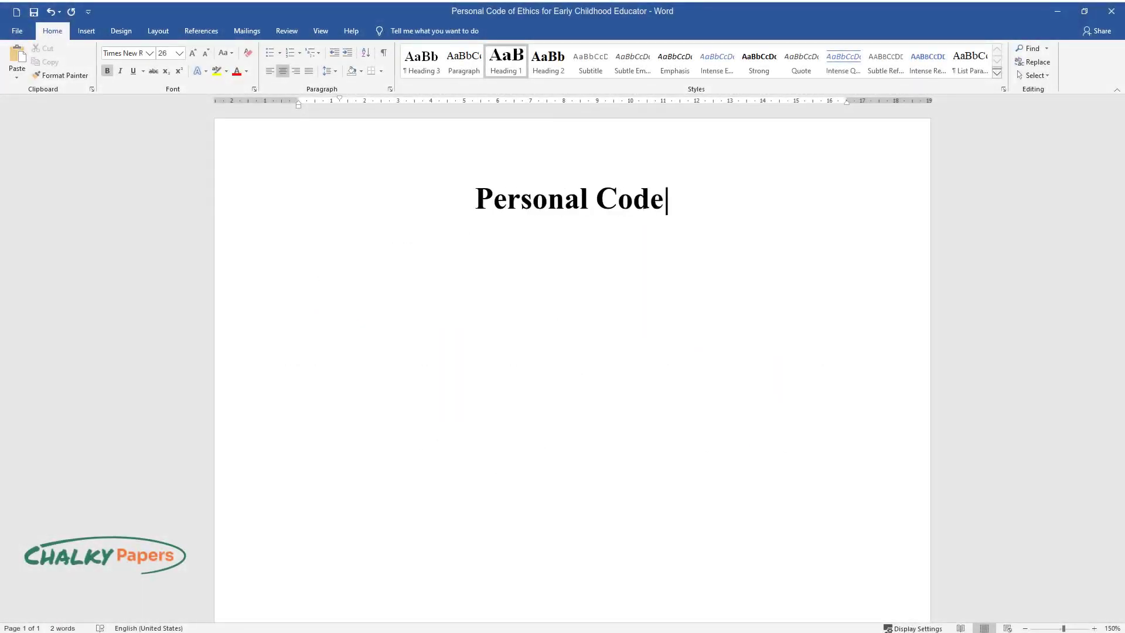
{"action": "type", "text": " of Ethics for Early Childhood Educator"}
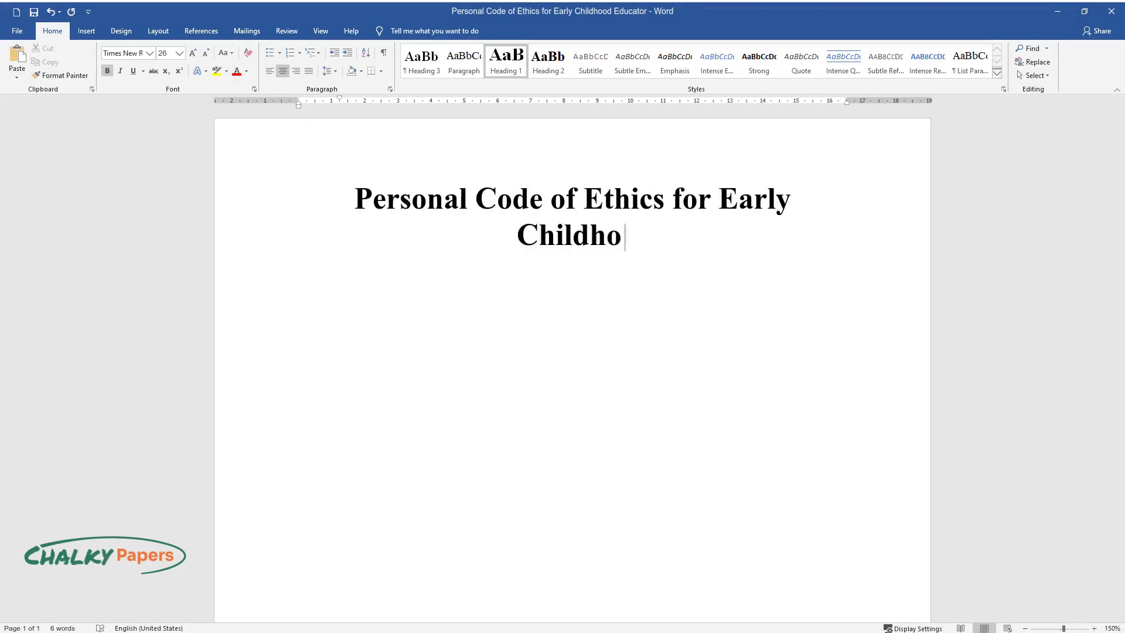
{"action": "key", "text": "Return"}
Type the opening paragraph beginning 'A code of ethics is important for me not only as an individual'.
{"action": "type", "text": "A"}
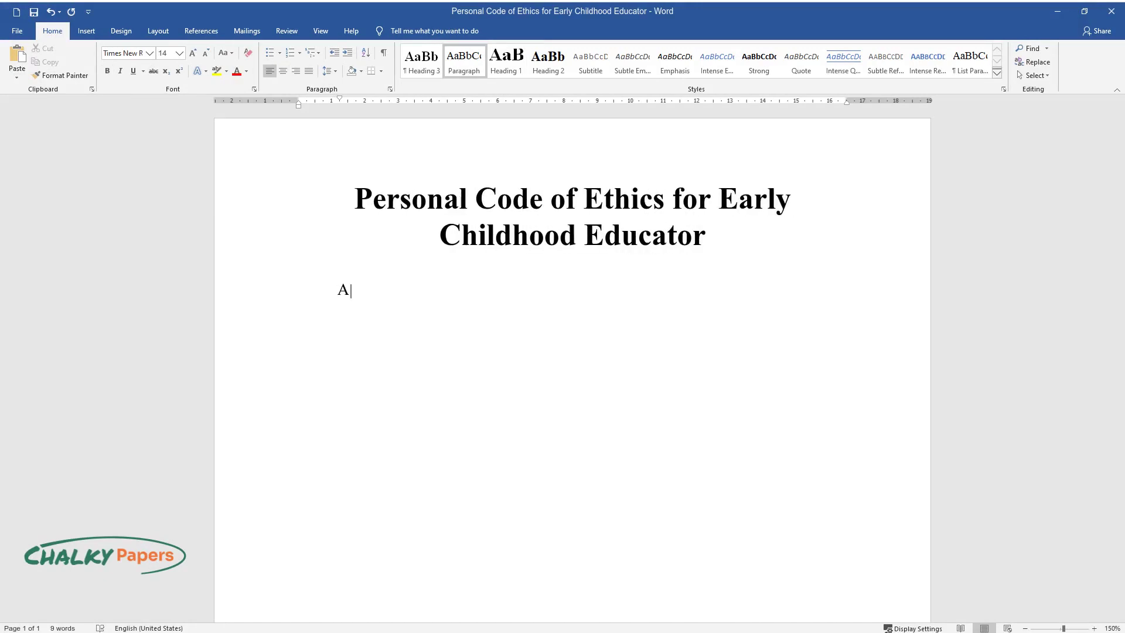
{"action": "type", "text": " code of ethics is important for m"}
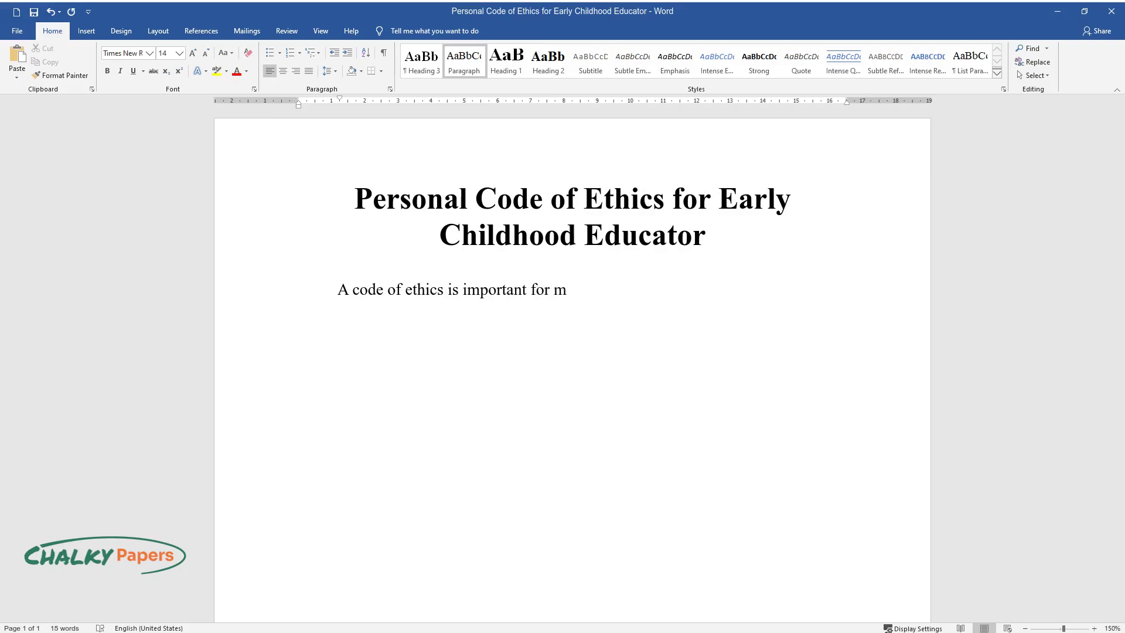
{"action": "type", "text": "e not only as an individual but as "}
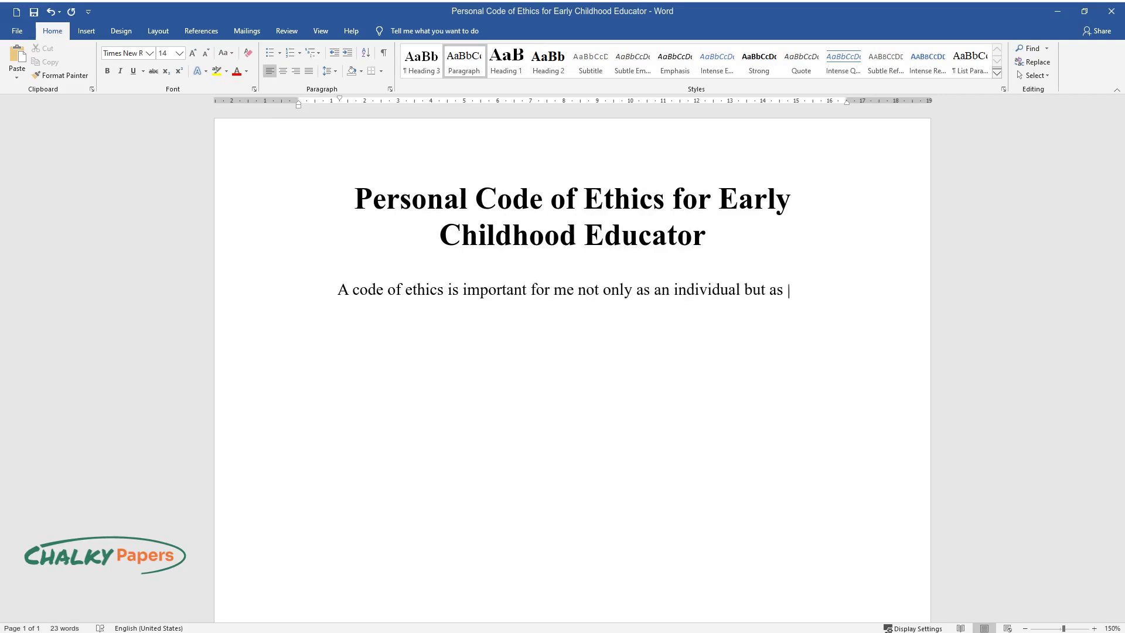
{"action": "type", "text": "a professional as well. They are a"}
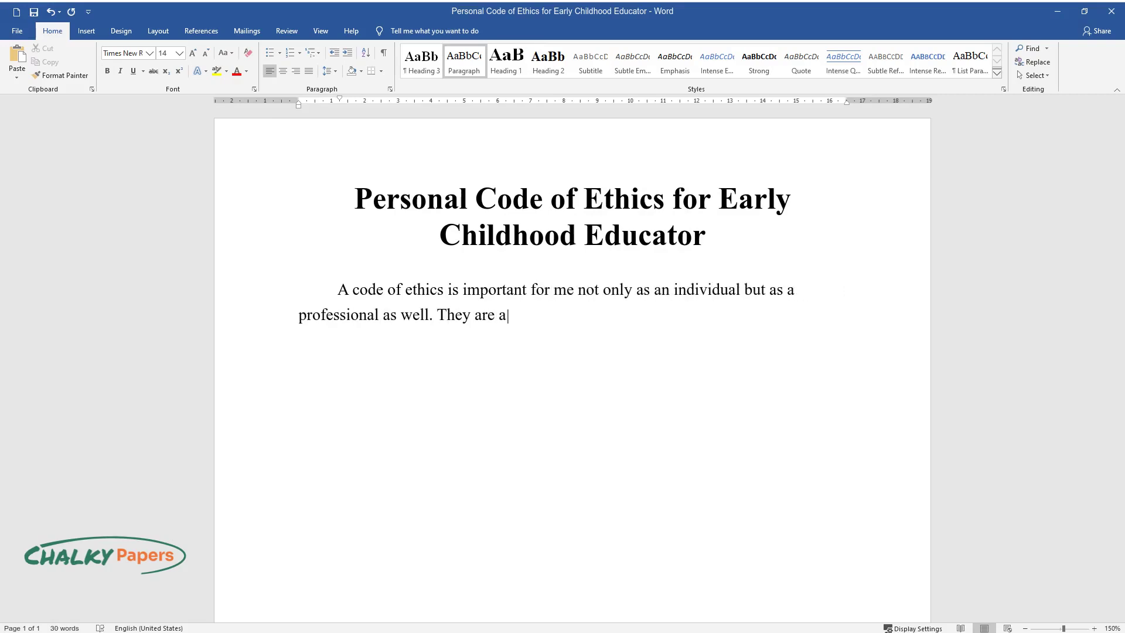
{"action": "type", "text": "ehavior rules that I live"}
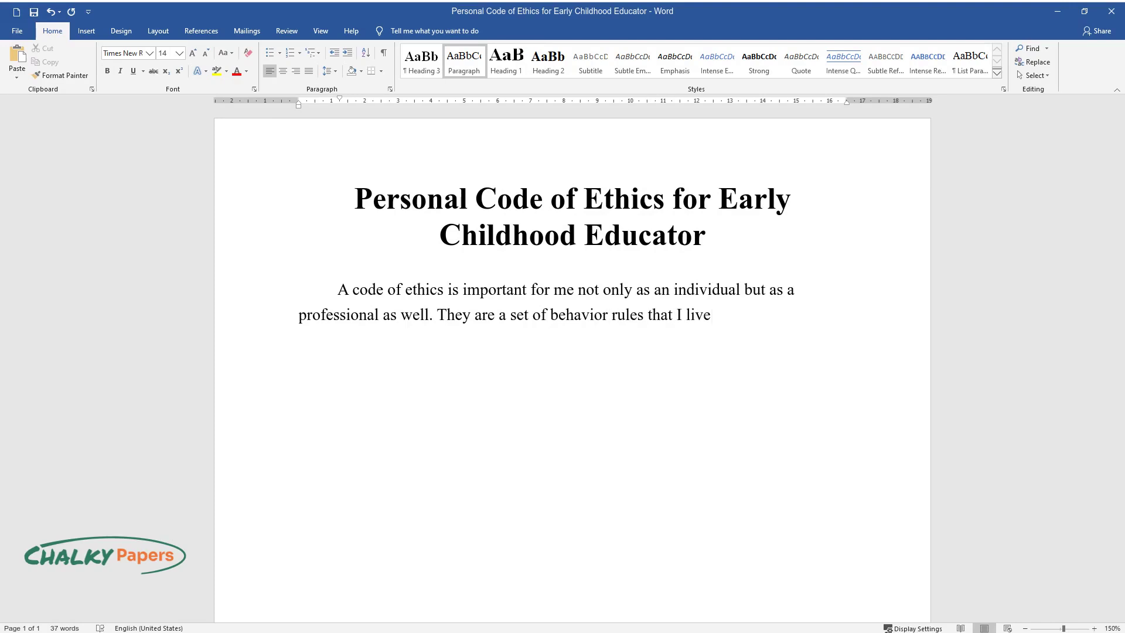
{"action": "type", "text": " by and that guide"}
{"action": "type", "text": " every step I tak"}
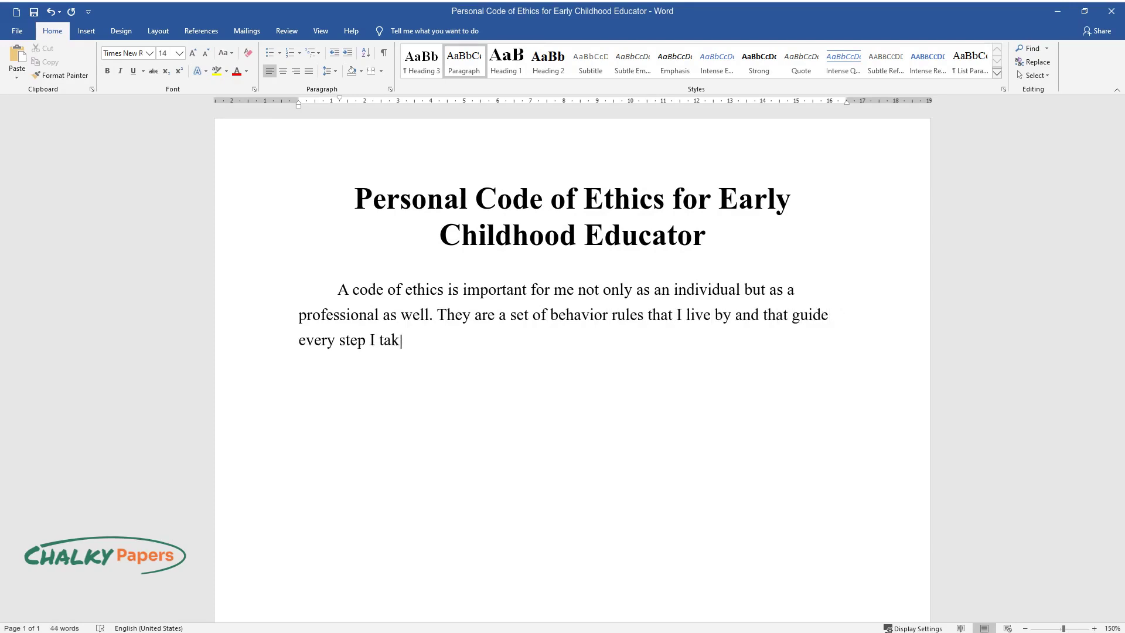
{"action": "type", "text": "e. They ensure that I remain ground"}
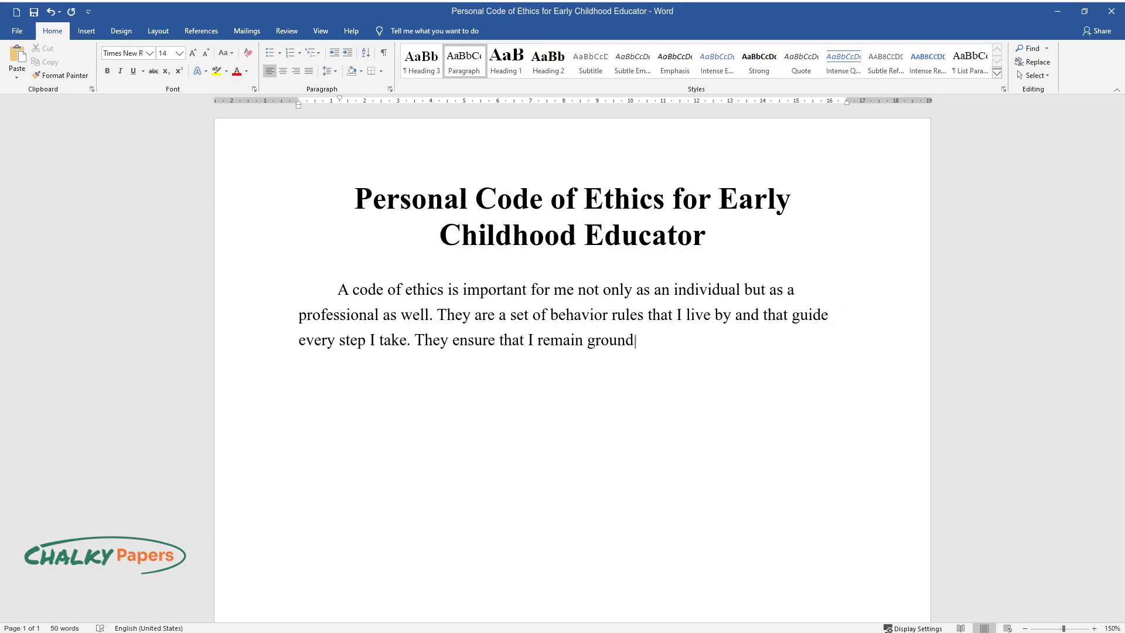
{"action": "type", "text": "ed in who I am and what my beliefs are. My code of "}
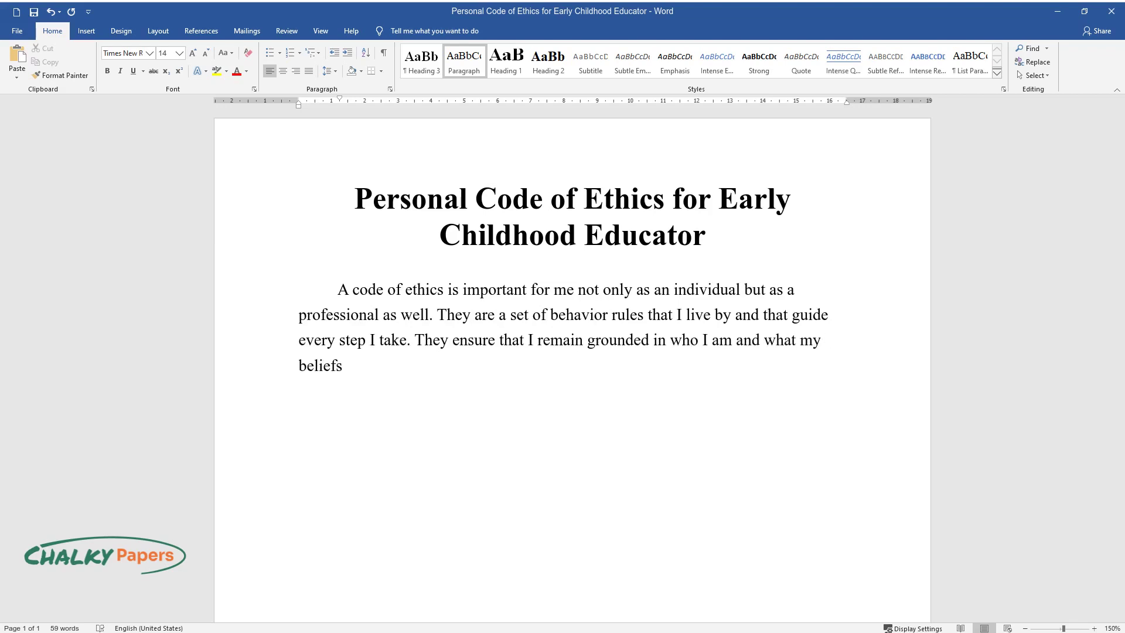
{"action": "type", "text": "ethics represents"}
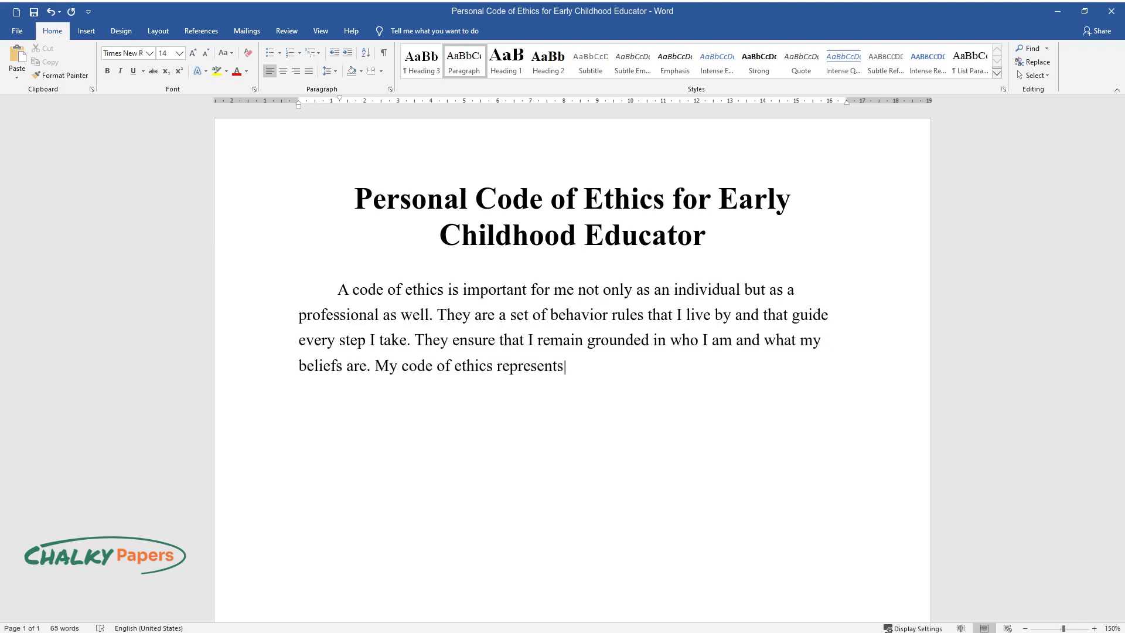
{"action": "type", "text": " the person I am due to my moral, r"}
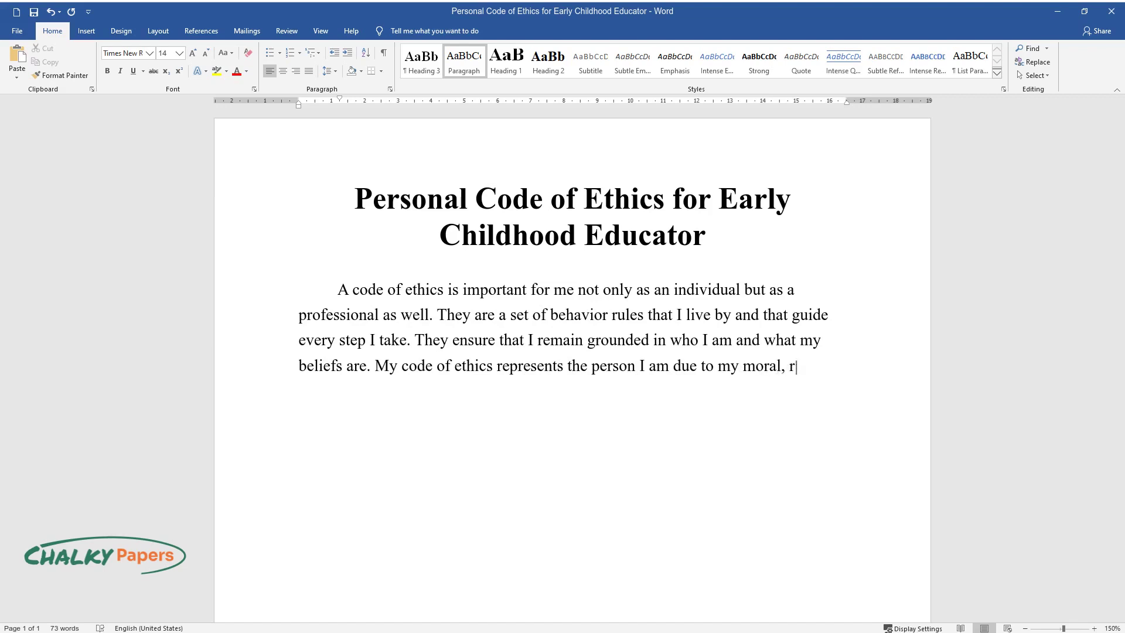
{"action": "type", "text": "eligious, and cultural upbringing."}
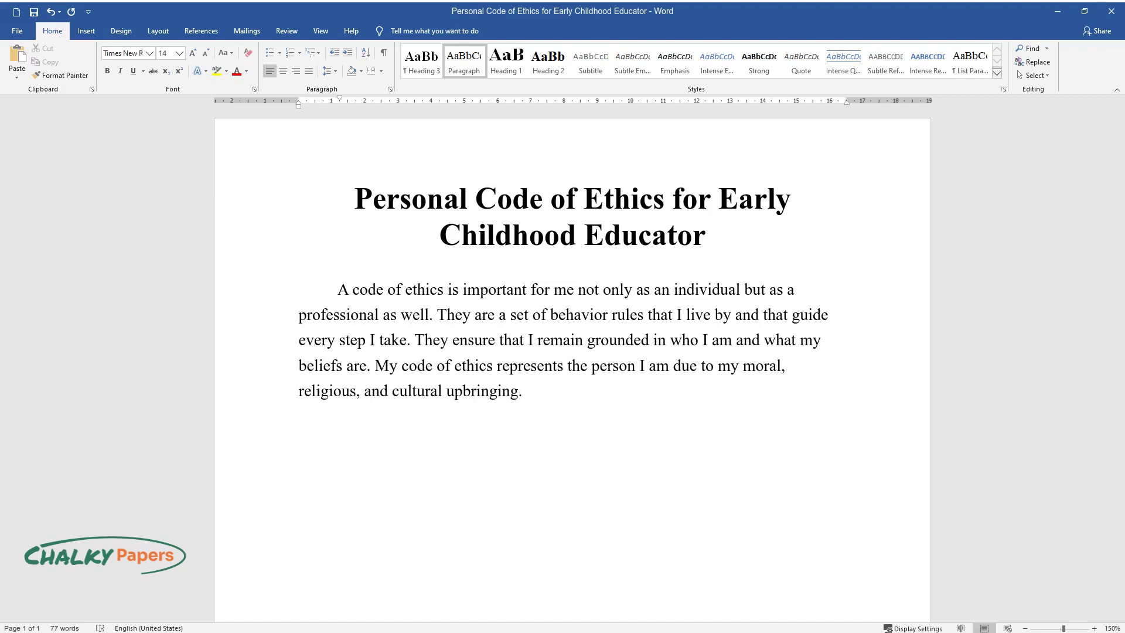
{"action": "type", "text": " Having solid ethics eases and stre"}
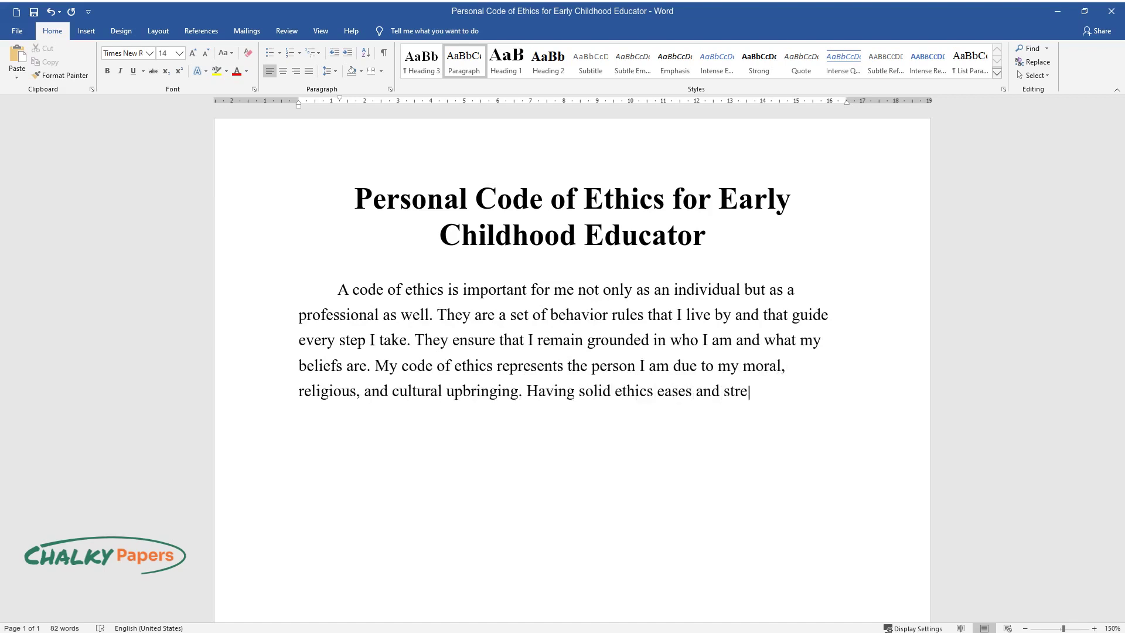
{"action": "type", "text": "amlines the process of decision-mak"}
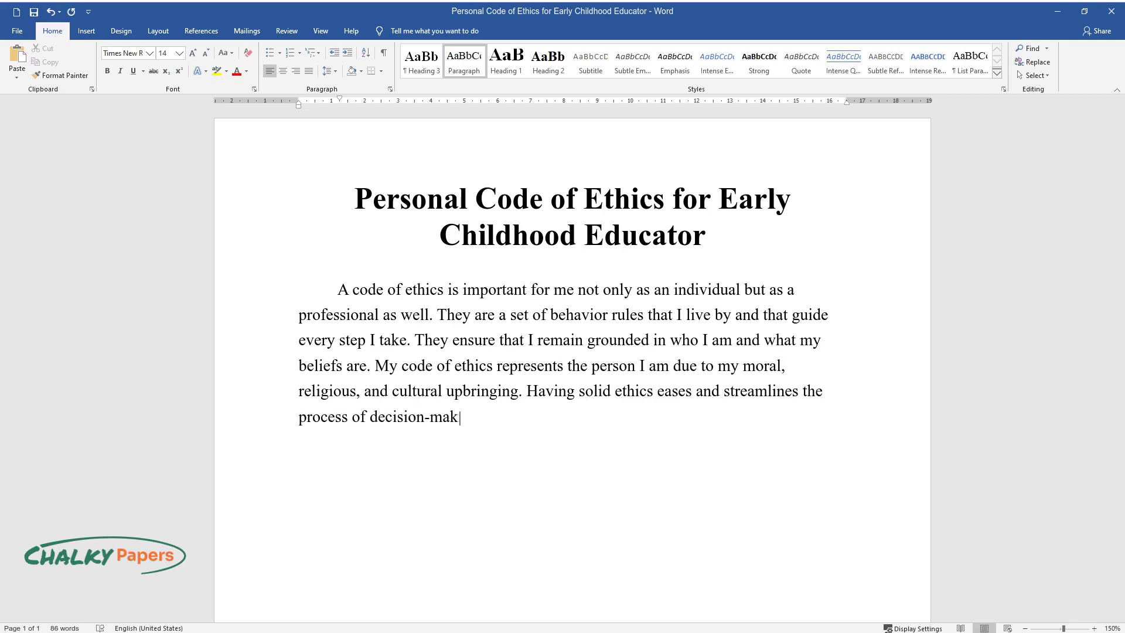
{"action": "type", "text": "ing regardless of the situation I"}
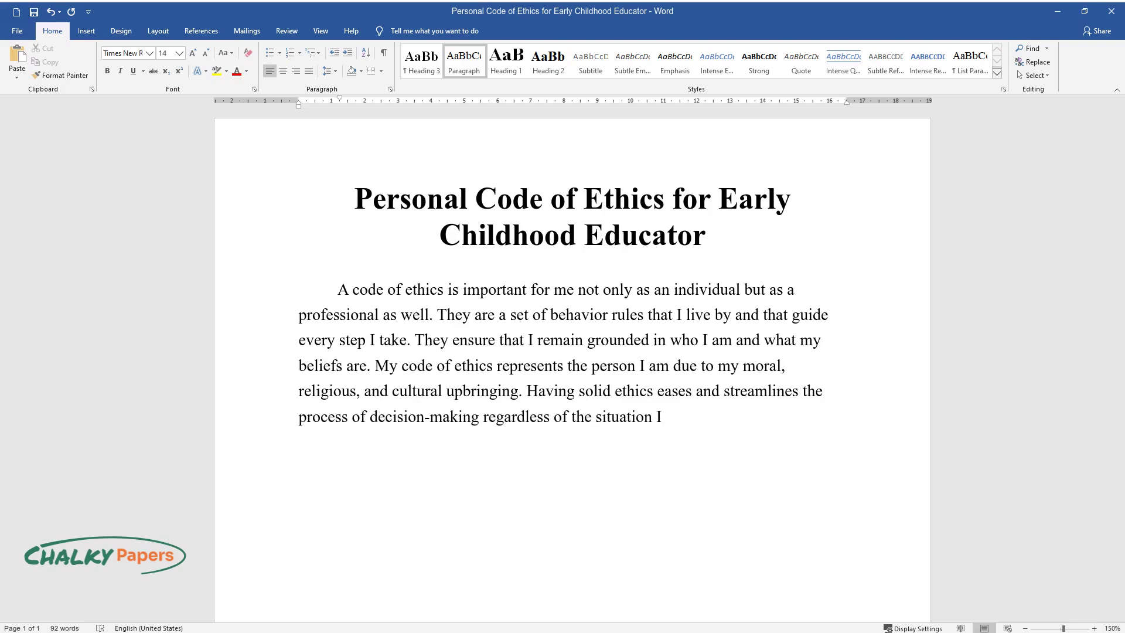
{"action": "type", "text": " find myself in. I am a childhood educator, one of th"}
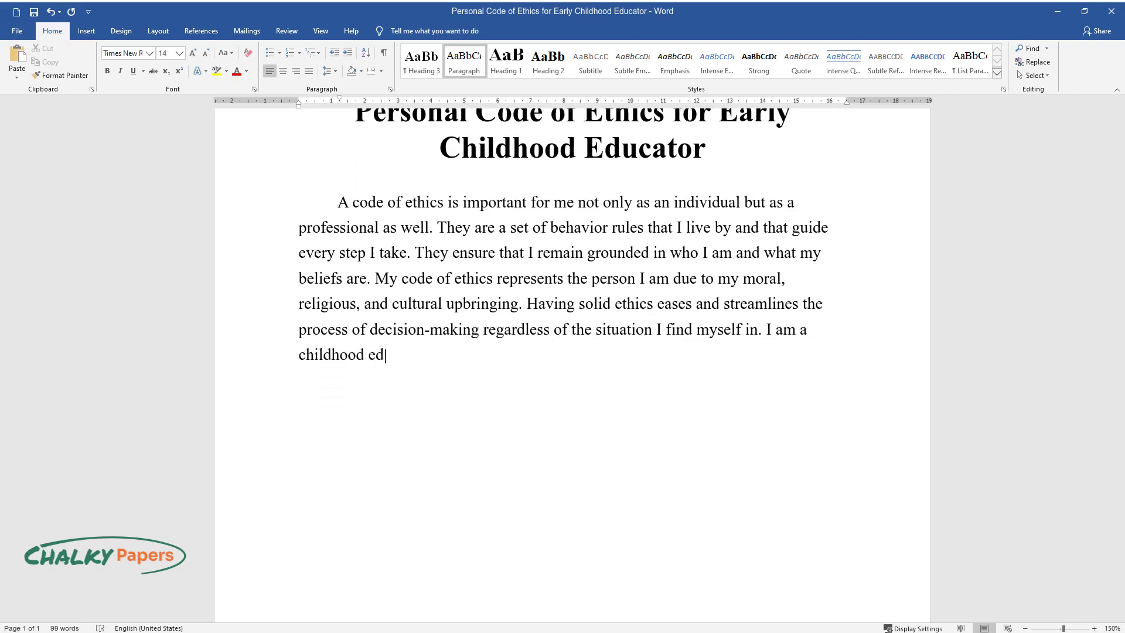
{"action": "type", "text": "e most important "}
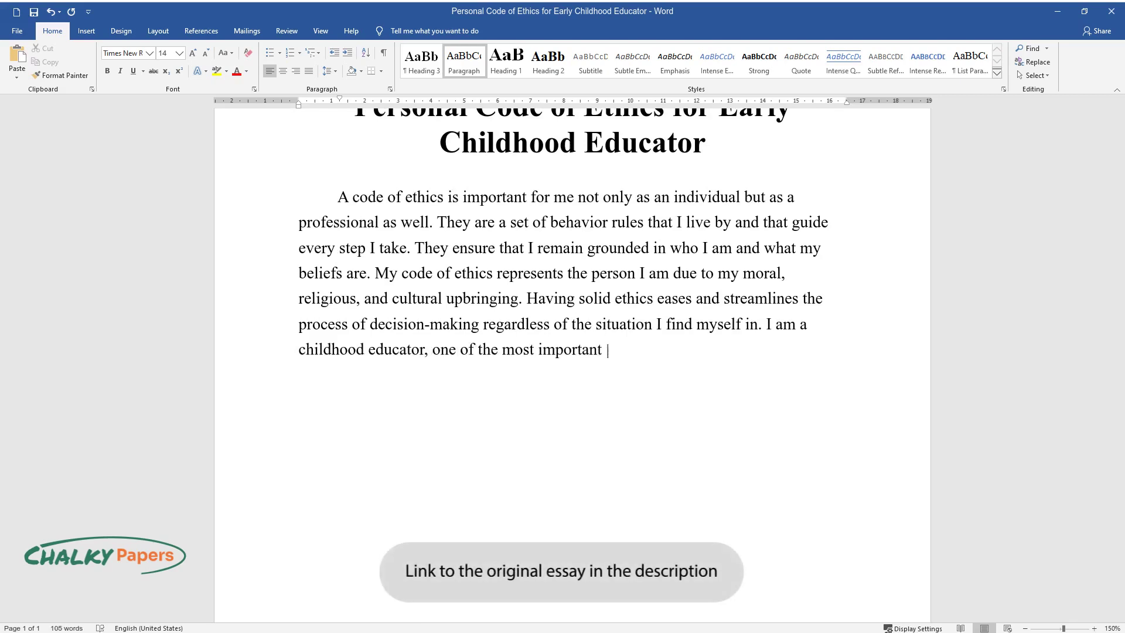
{"action": "type", "text": "professions in the world. I enjoy w"}
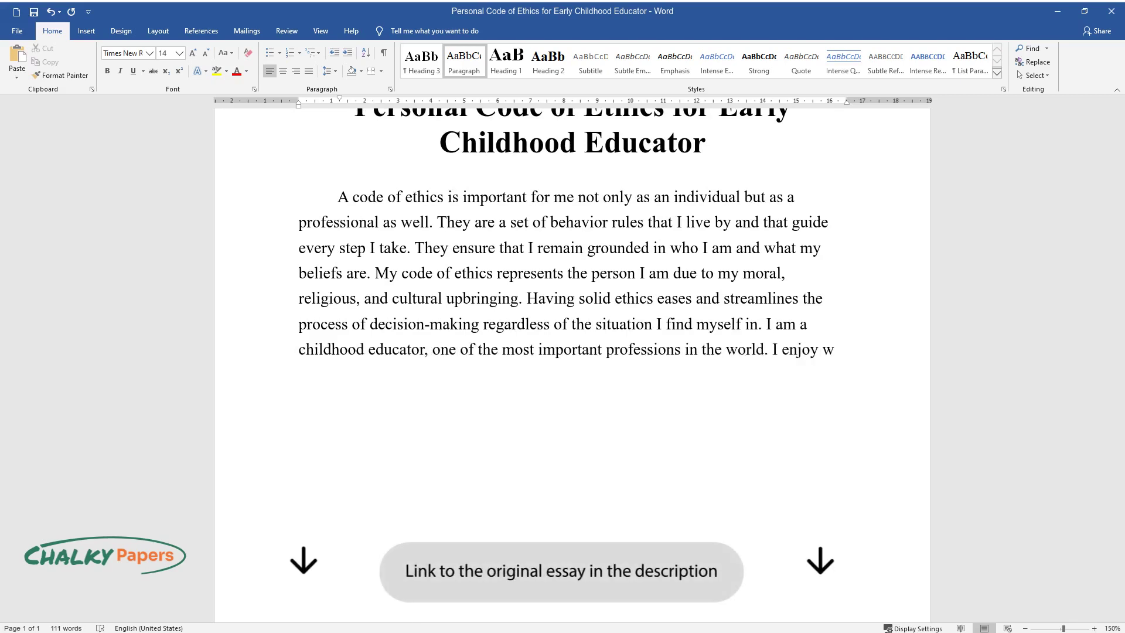
{"action": "type", "text": "aking up every day to take care of"}
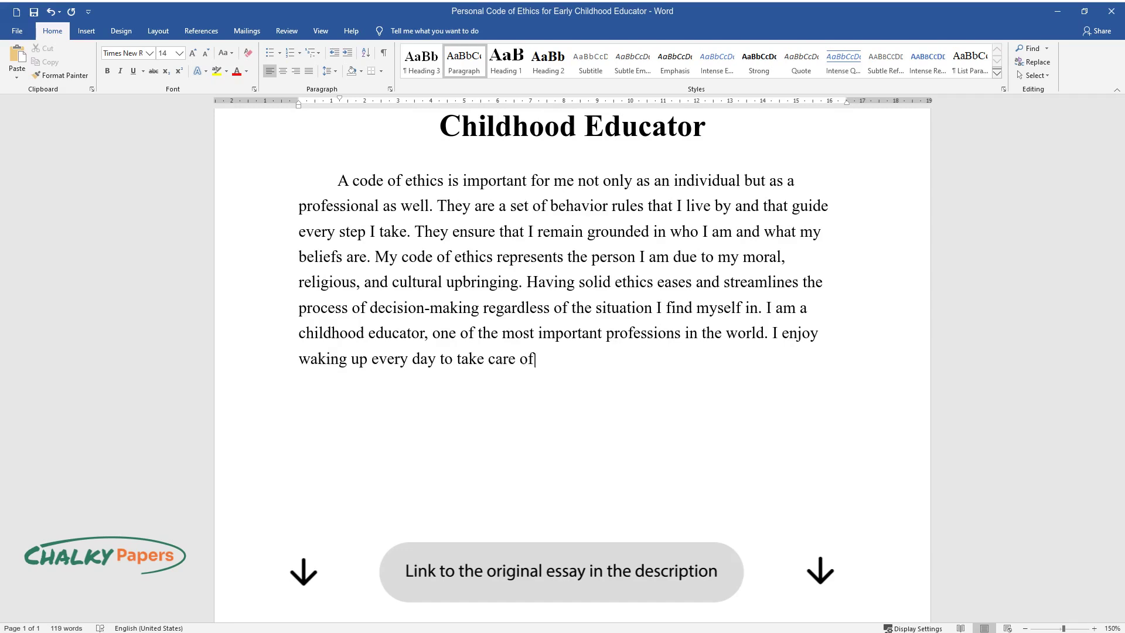
{"action": "type", "text": " the young children placed in my ha"}
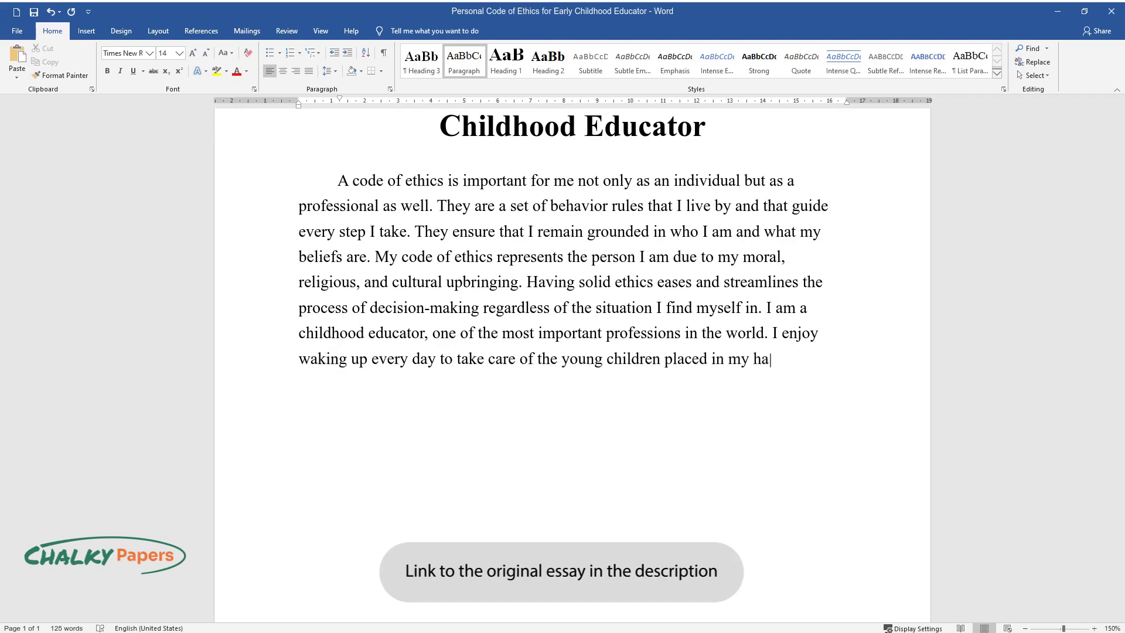
{"action": "type", "text": "nds. However, it is scary to imagi"}
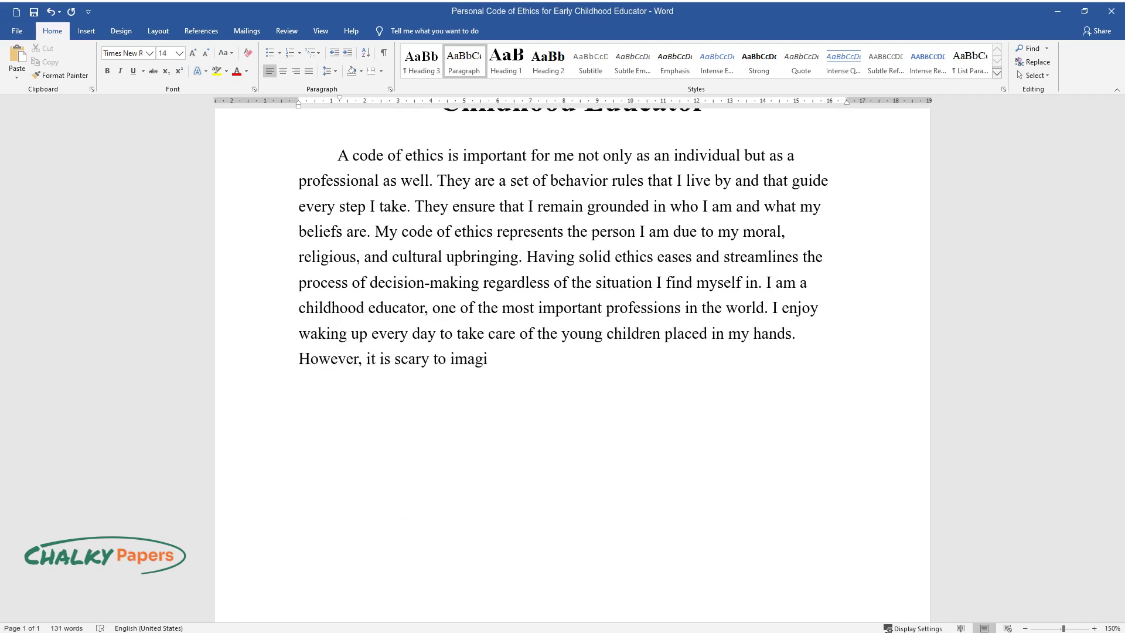
{"action": "type", "text": "ne that if I do not get it right, I"}
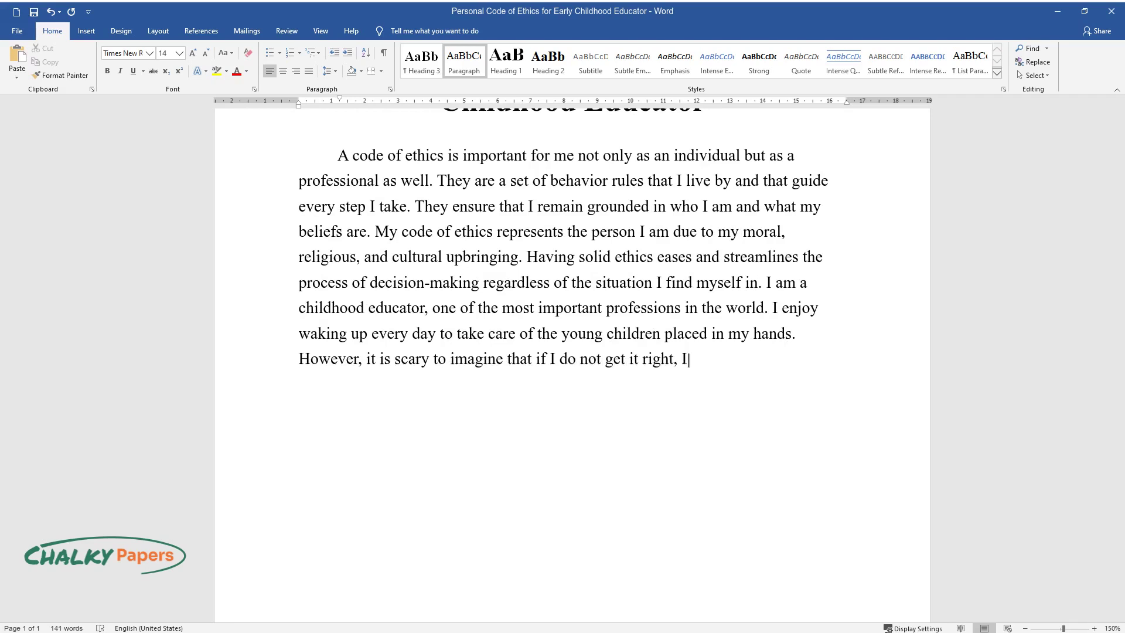
{"action": "type", "text": " hinder my growth and the proper c"}
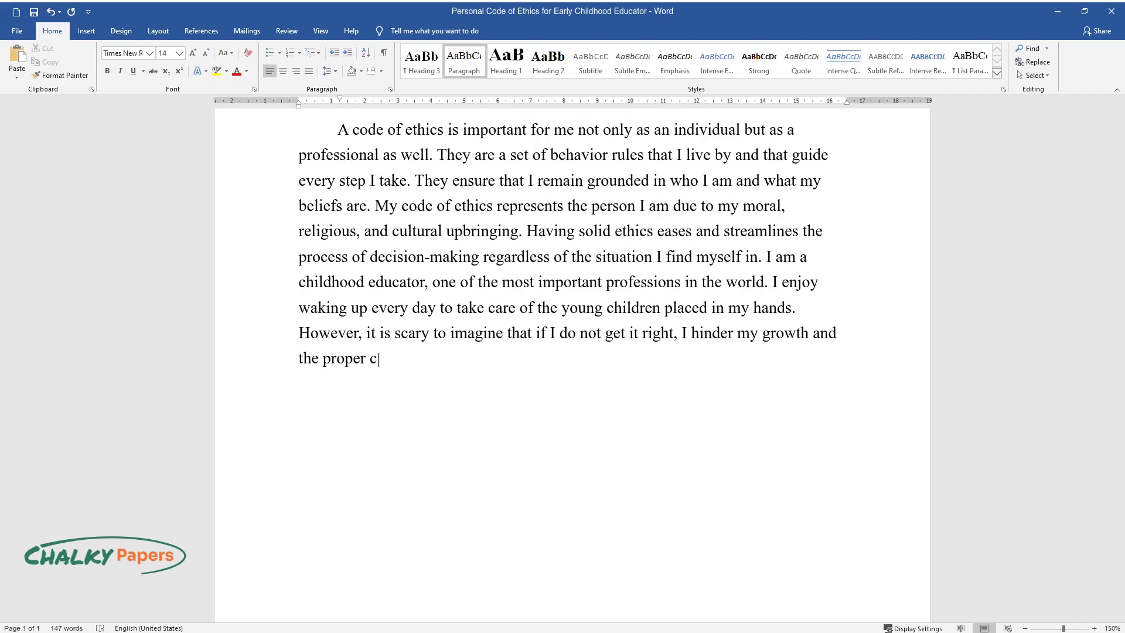
{"action": "type", "text": "ognitive and physical development o"}
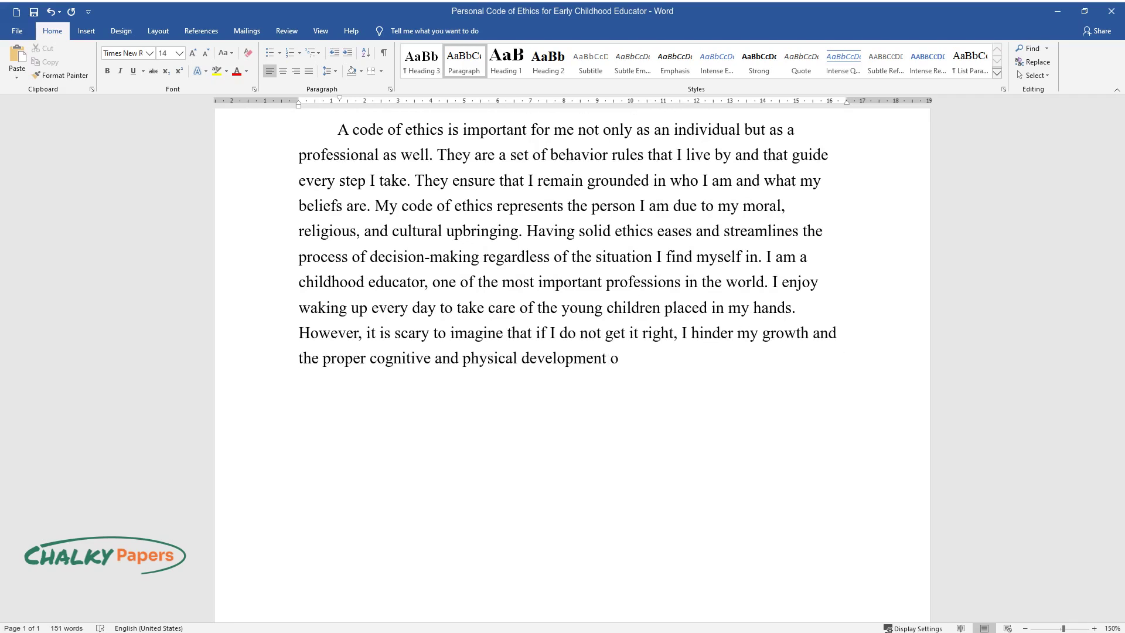
{"action": "type", "text": "f the children. My ability to crea"}
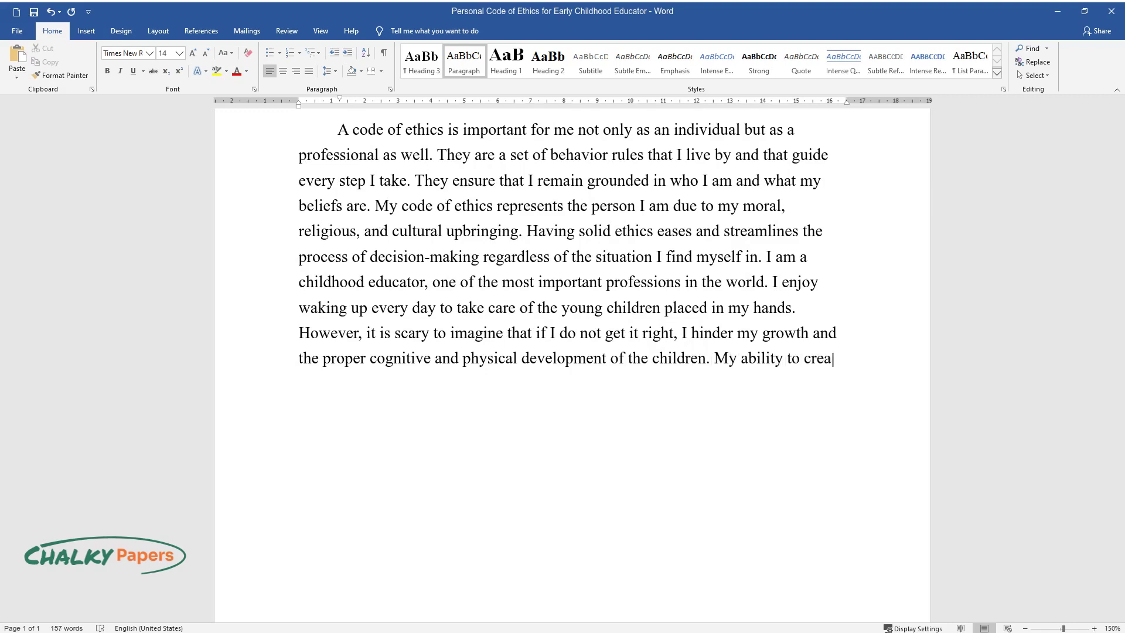
{"action": "type", "text": "te a safe learning environment for "}
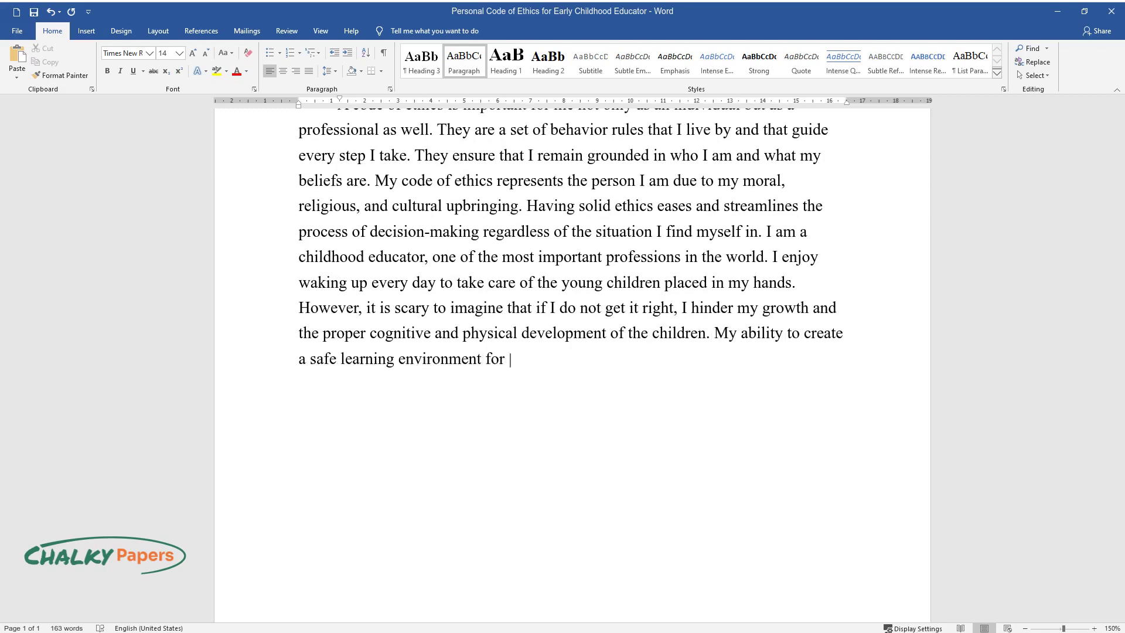
{"action": "type", "text": "the children depends on the person"}
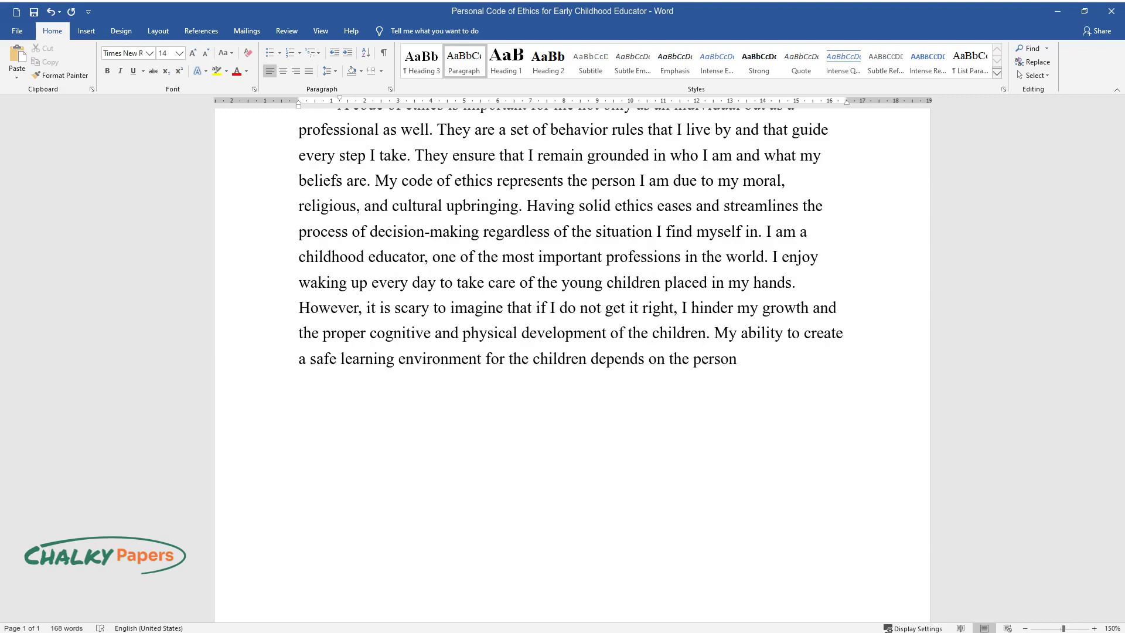
{"action": "type", "text": "al code of ethics I have laid out t"}
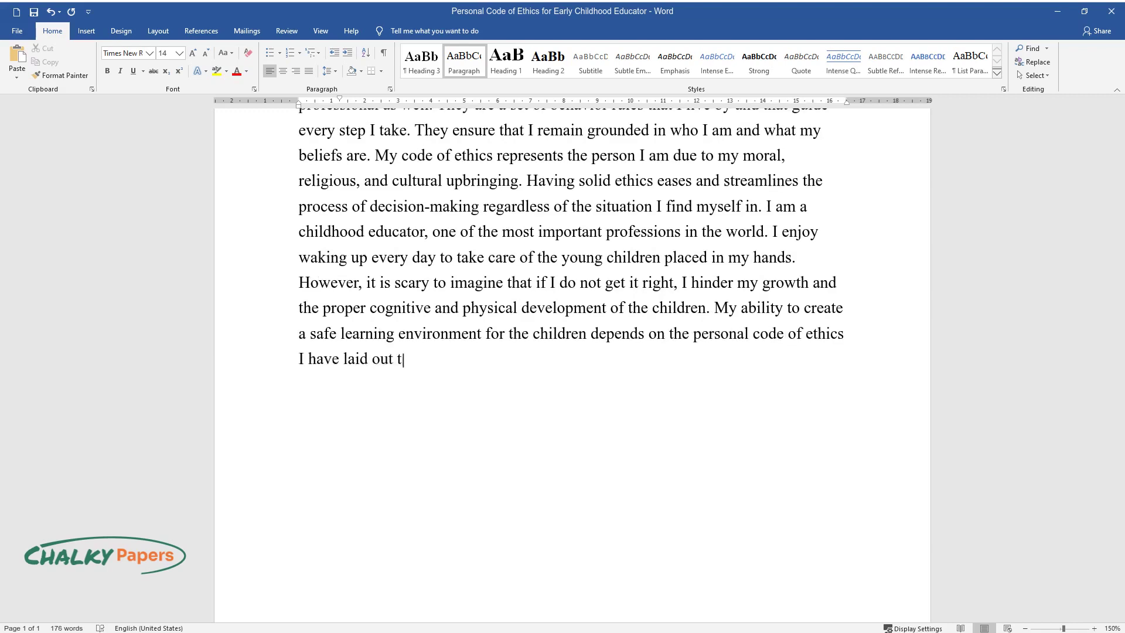
{"action": "type", "text": "o serve as a guide in my daily act"}
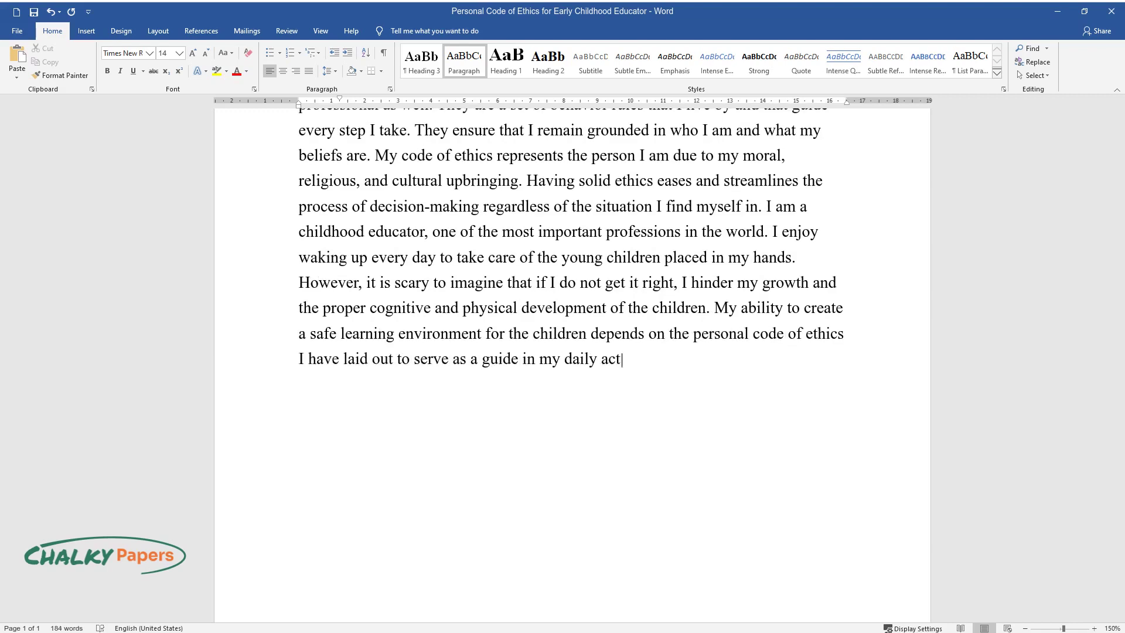
{"action": "type", "text": "ivities and decisions."}
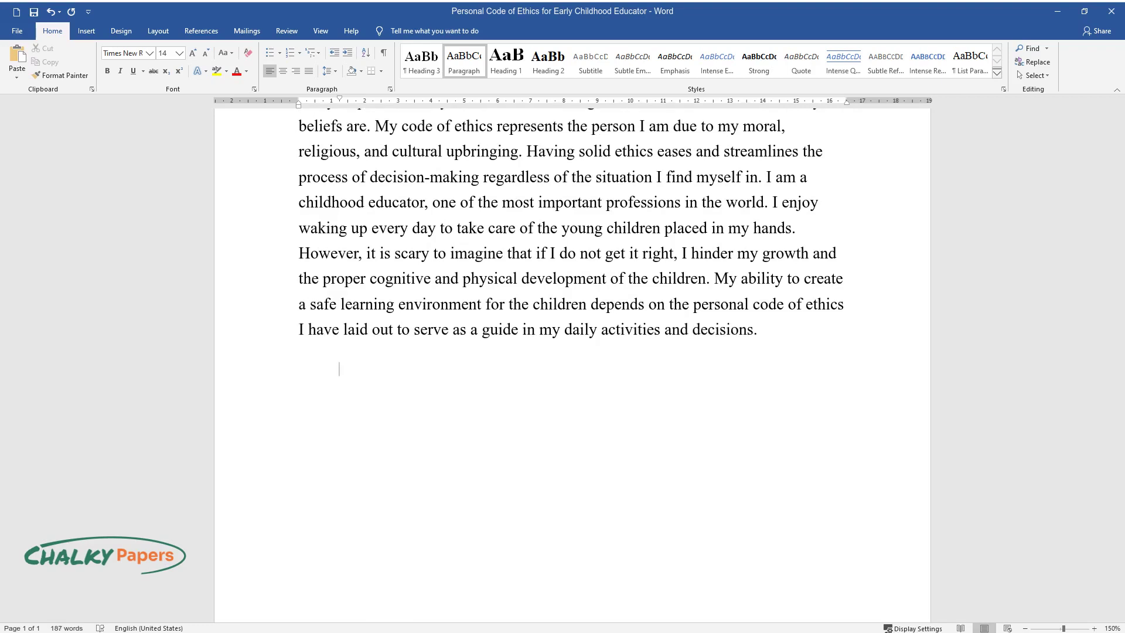
{"action": "type", "text": "Young children are l"}
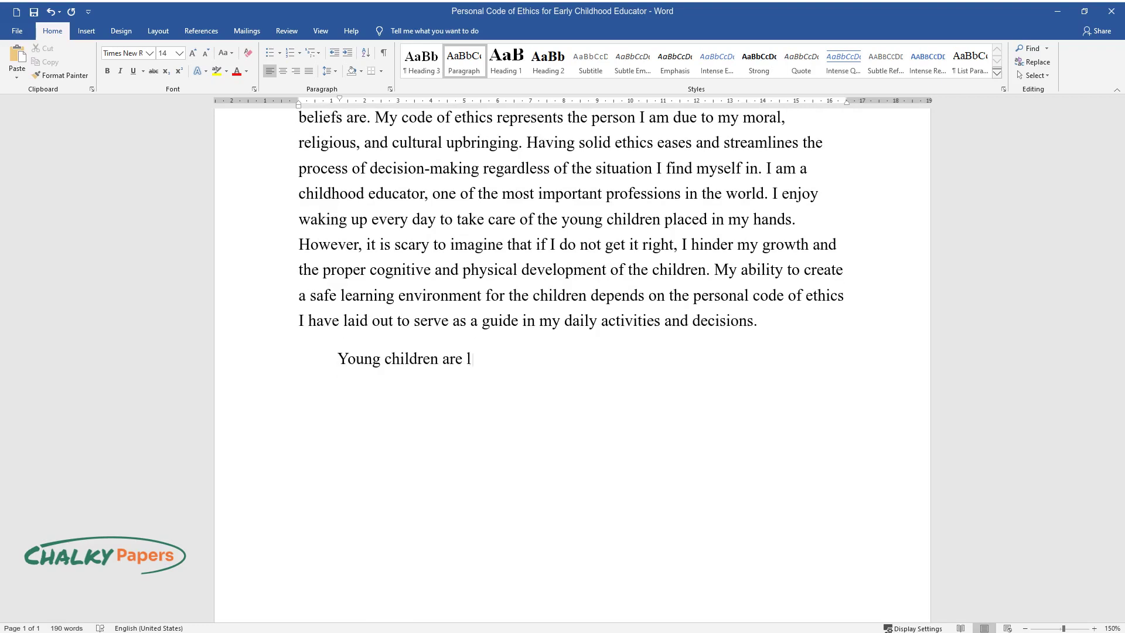
{"action": "type", "text": "ike a clean blank page of a book. "}
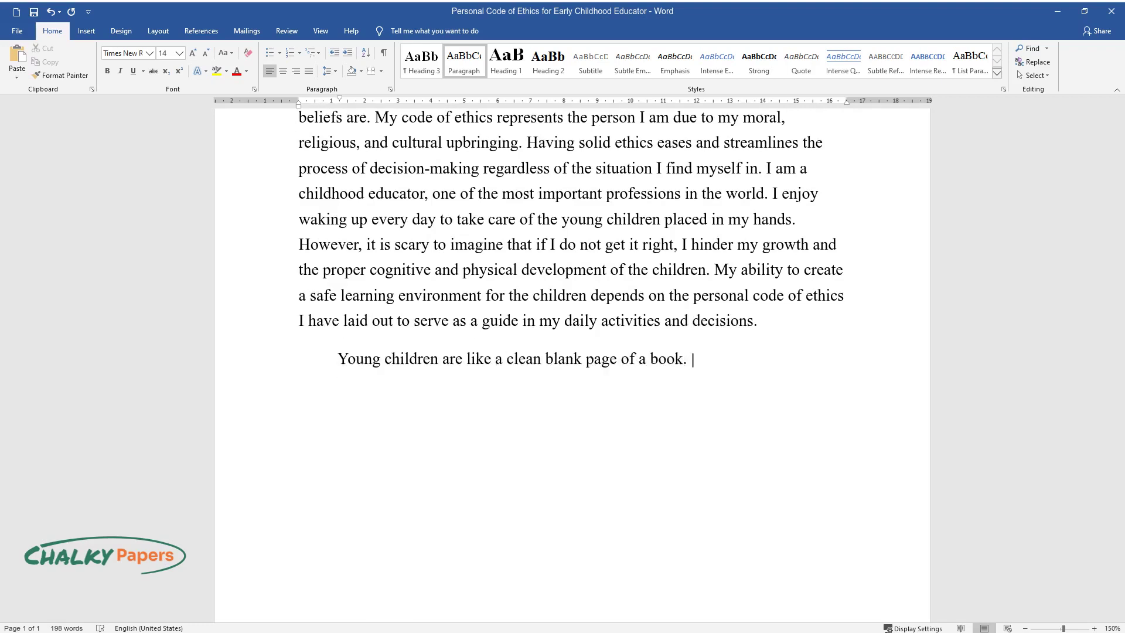
{"action": "type", "text": "An educator plays a significant ro"}
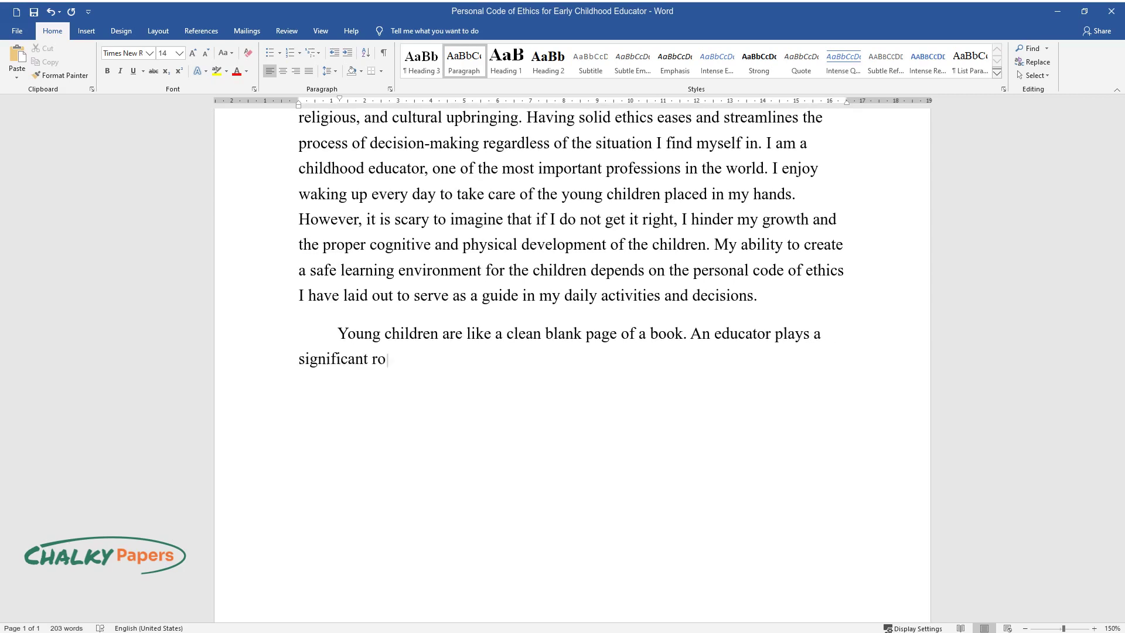
{"action": "type", "text": "le in determining what fills those"}
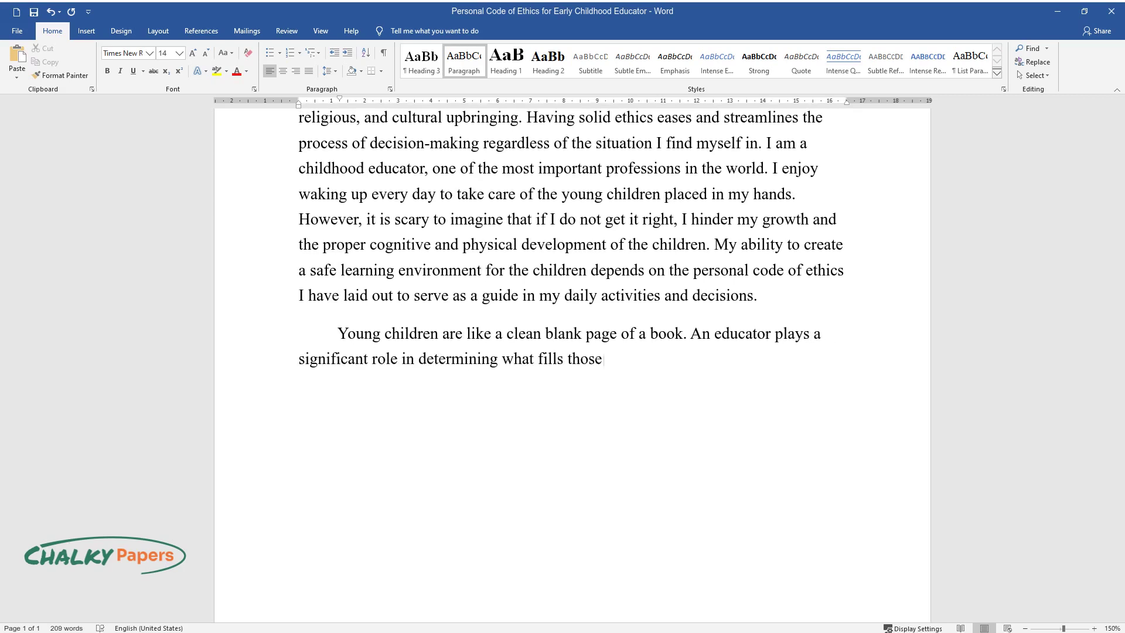
{"action": "type", "text": " pages. I choose to fill them wit"}
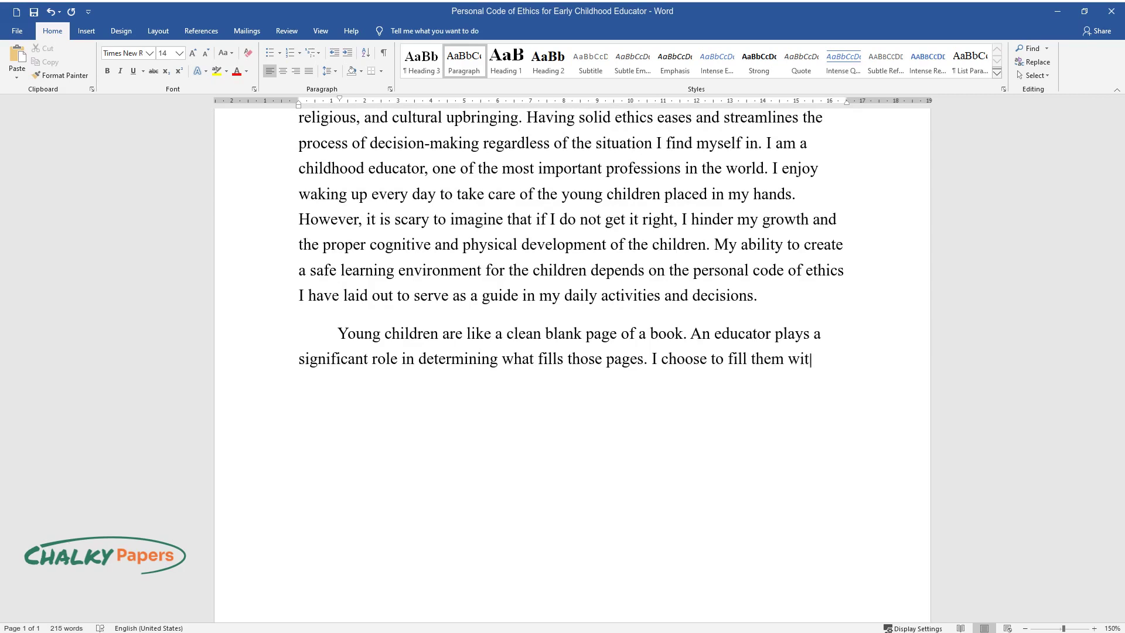
{"action": "type", "text": "h love, and I am a loving early ch"}
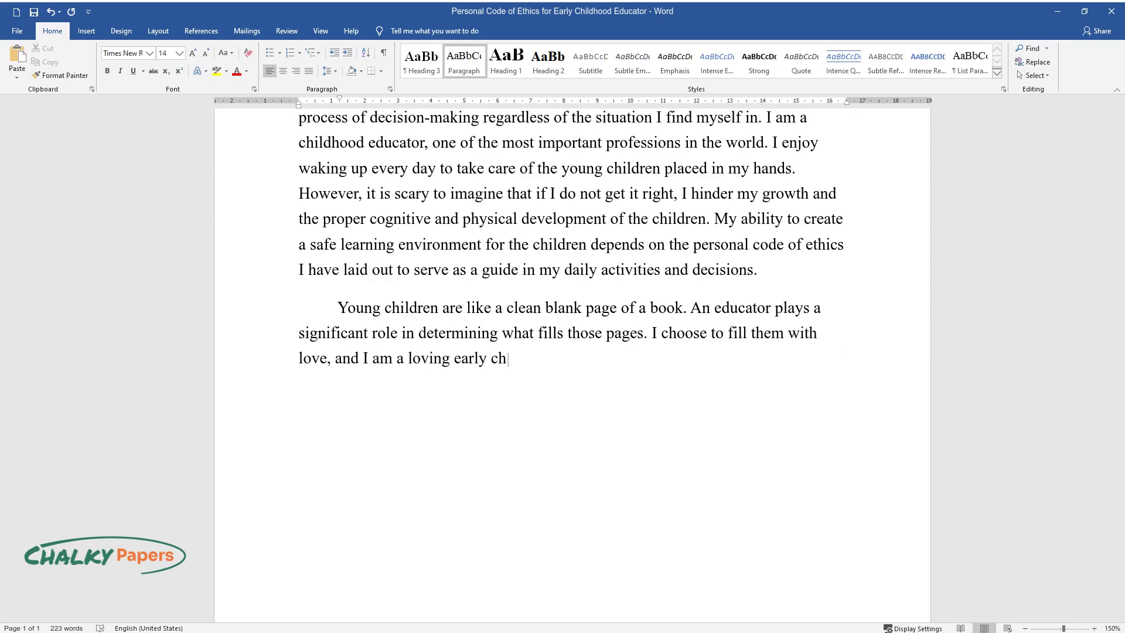
{"action": "type", "text": "ildhood educator. Love is the foun"}
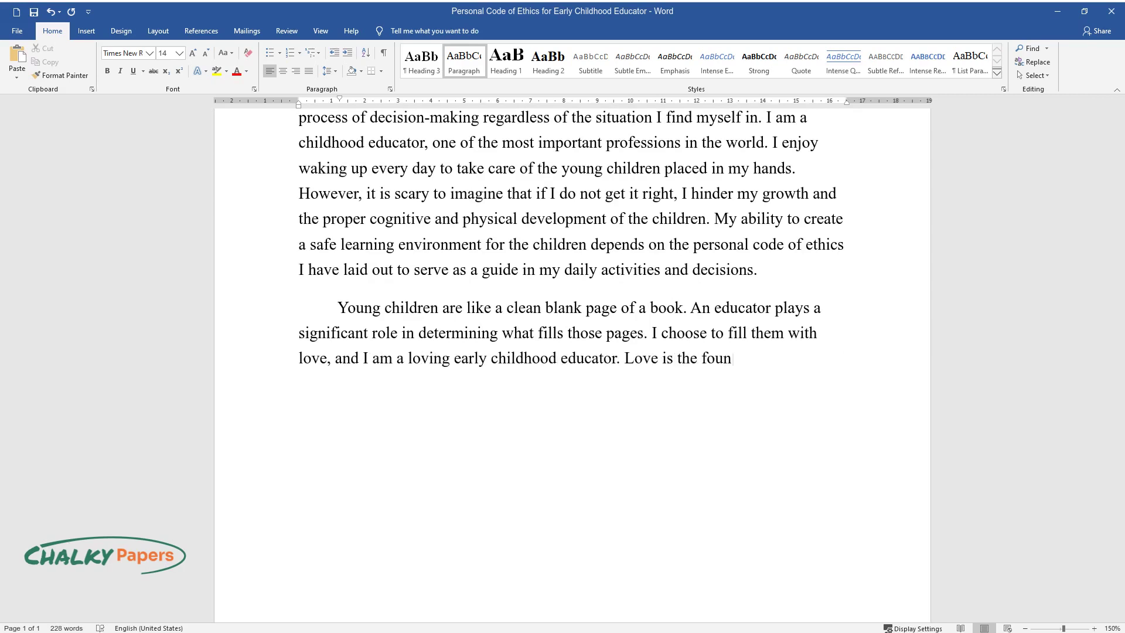
{"action": "type", "text": "dation of everything; religion con"}
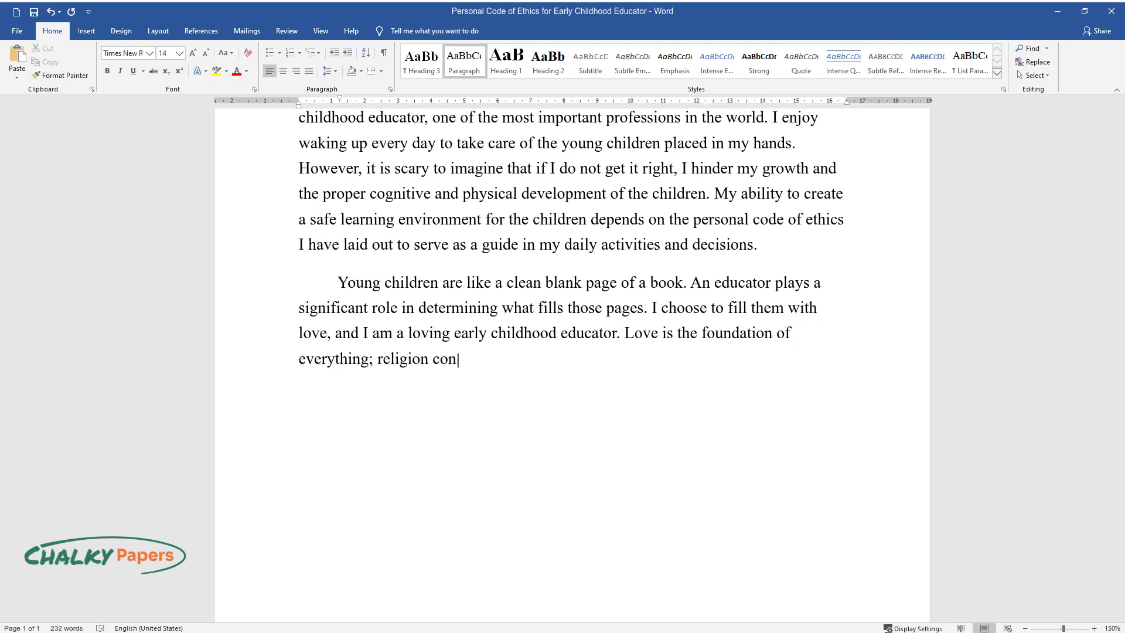
{"action": "type", "text": "siders it the greatest commandment"}
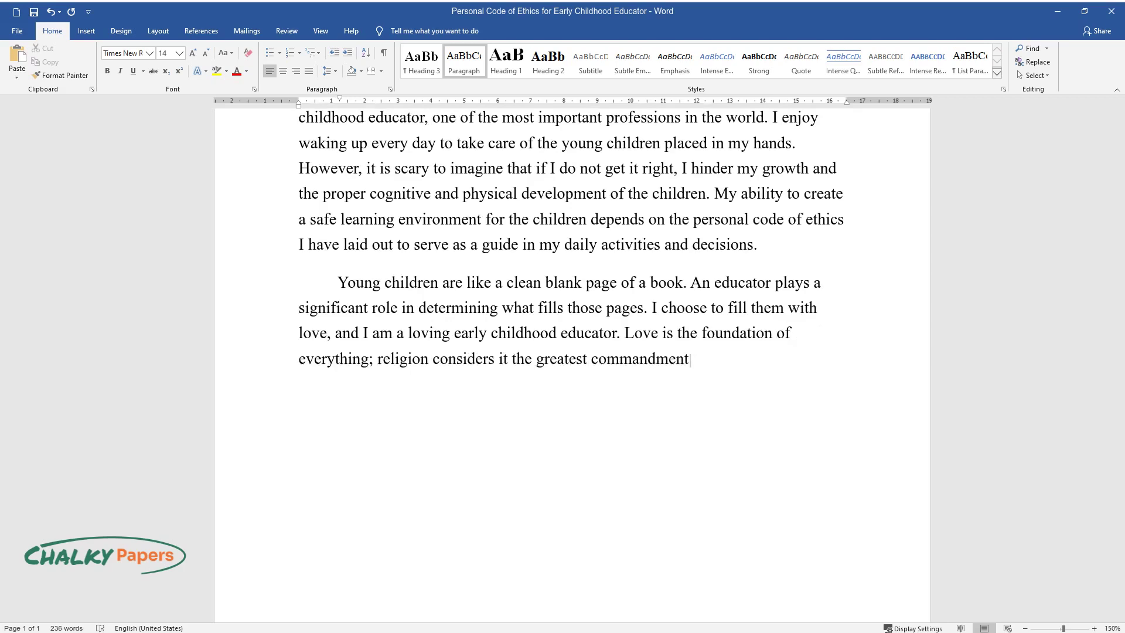
{"action": "type", "text": ", and so do I. I believe that anyb"}
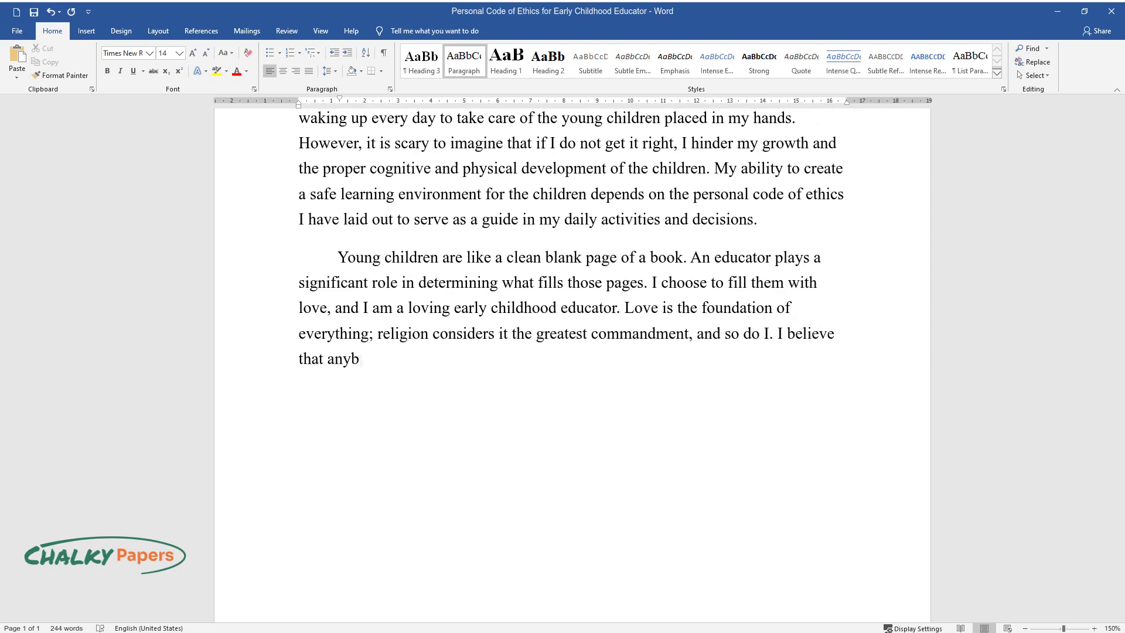
{"action": "type", "text": "ody can teach the basic skills in "}
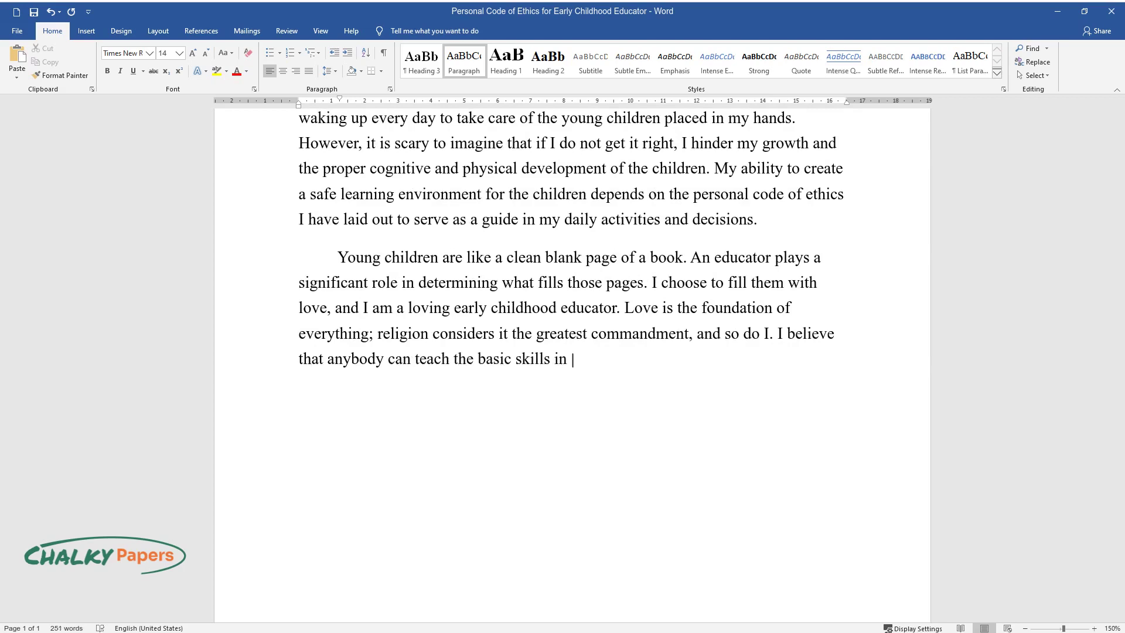
{"action": "type", "text": "life without love, but love needs"}
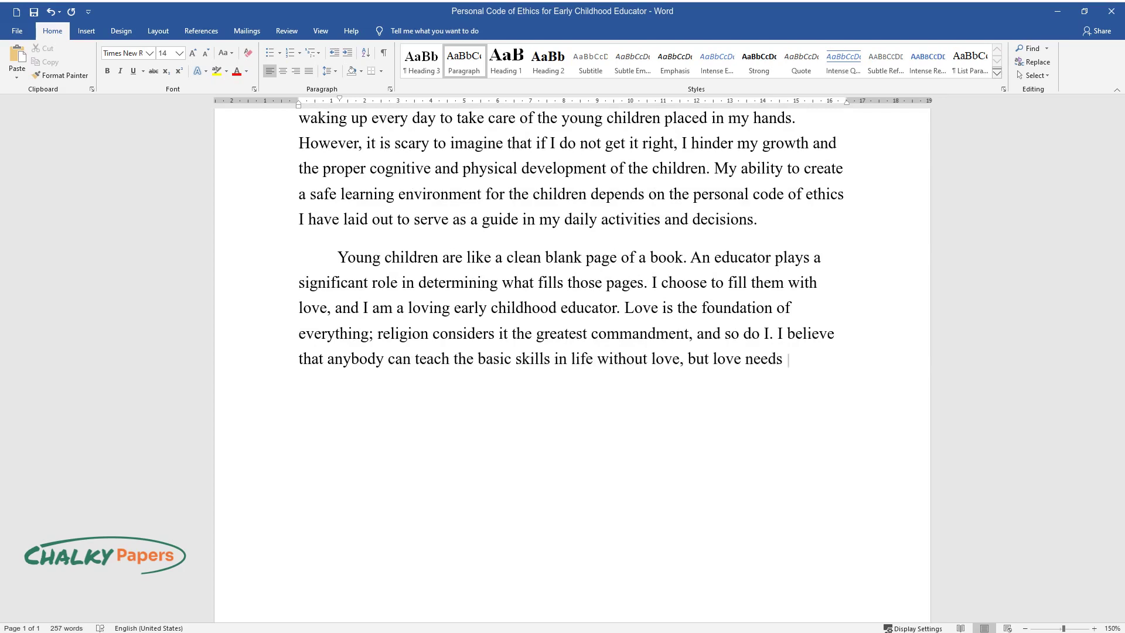
{"action": "type", "text": " to be at the center to truly make"}
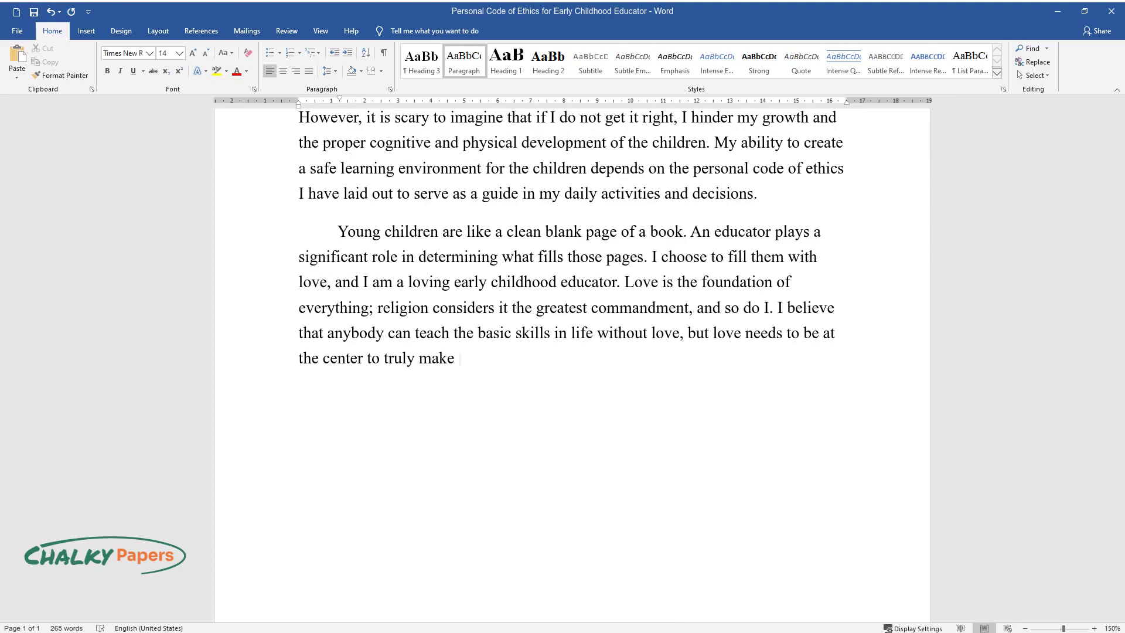
{"action": "type", "text": " a difference in a child's life as "}
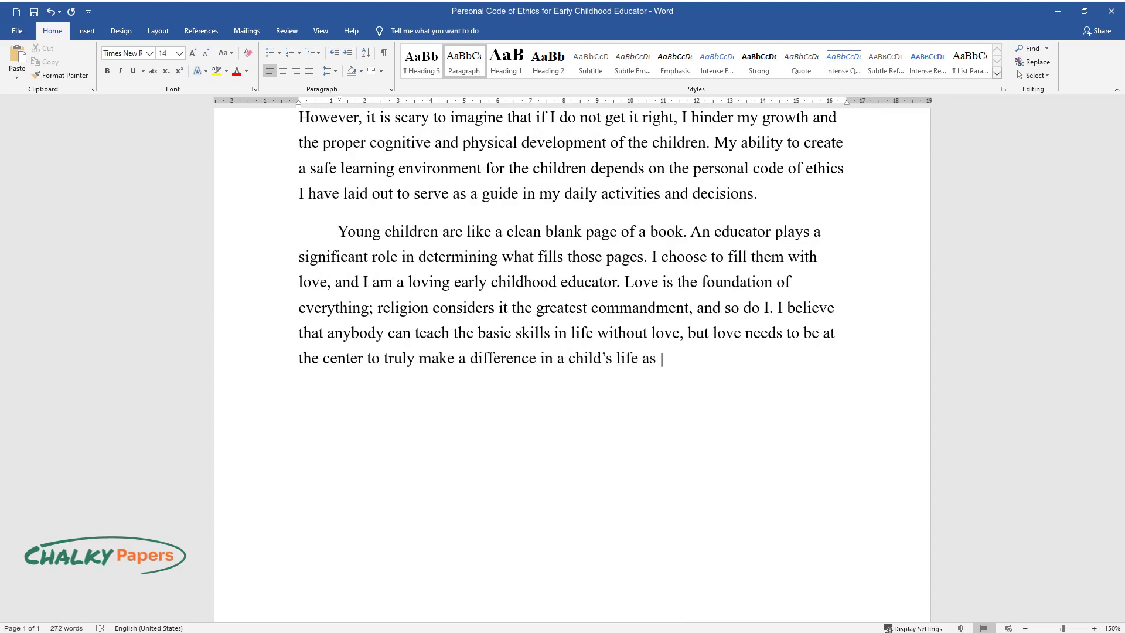
{"action": "type", "text": "an educator. Loving the children unconditionally p"}
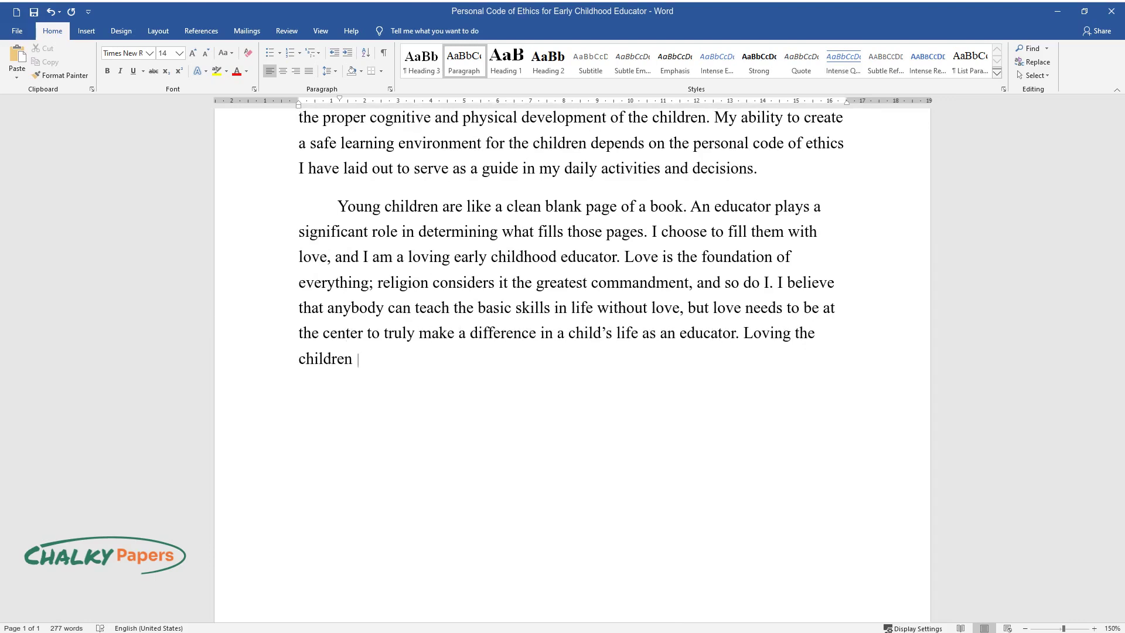
{"action": "type", "text": "ushes me to care "}
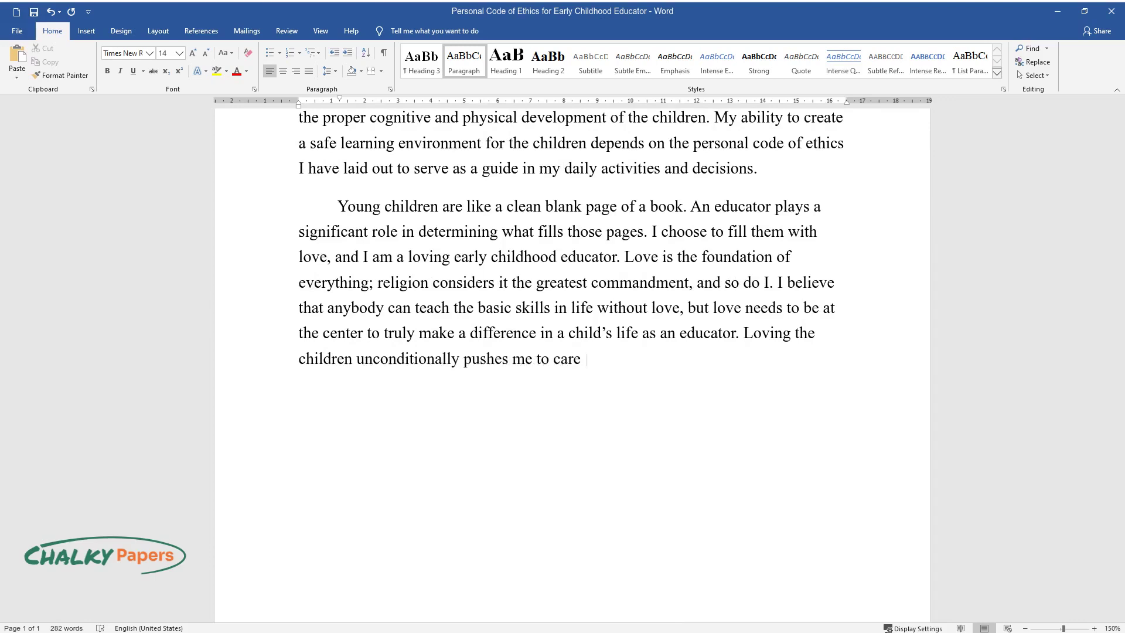
{"action": "type", "text": "for them, their happiness, well-be"}
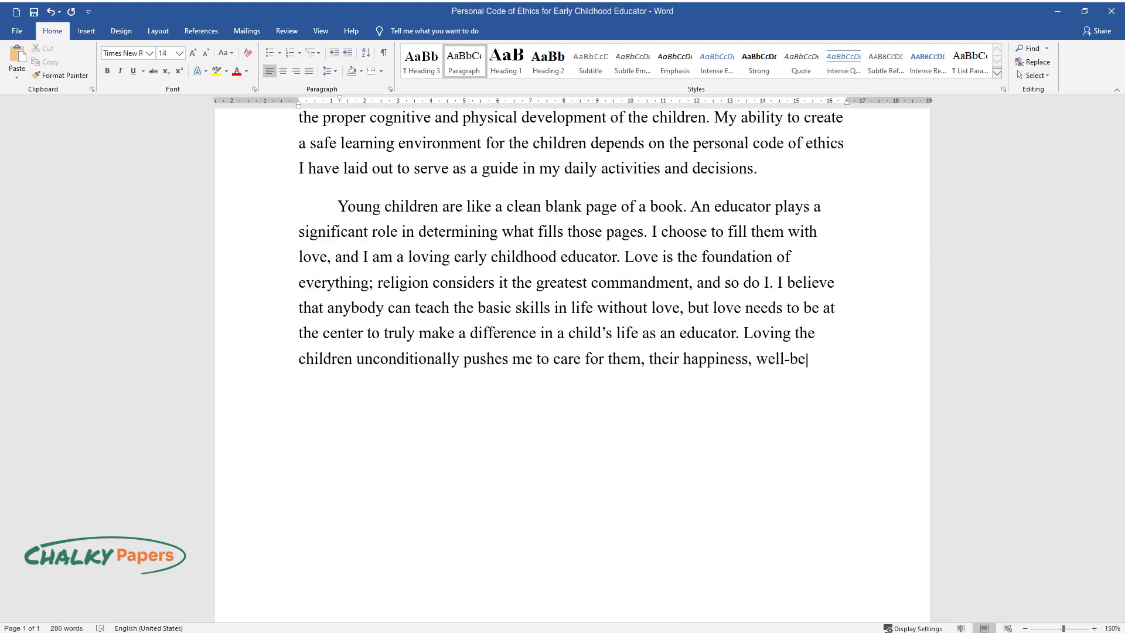
{"action": "type", "text": "ing, and life beyond the classroom"}
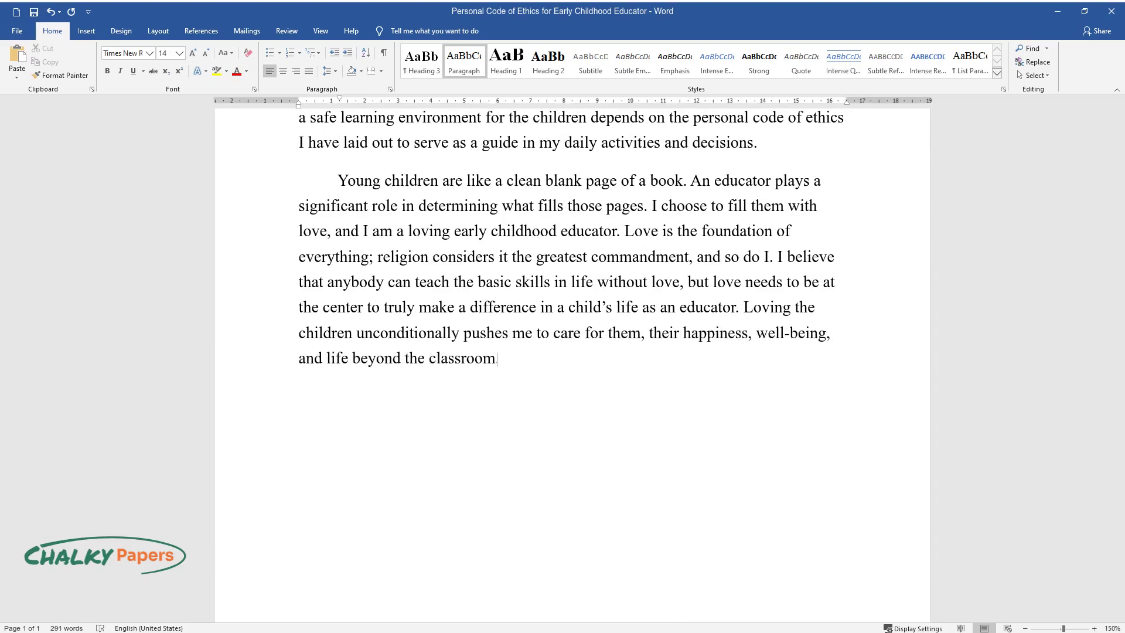
{"action": "type", "text": ". With this, I can nurture them in"}
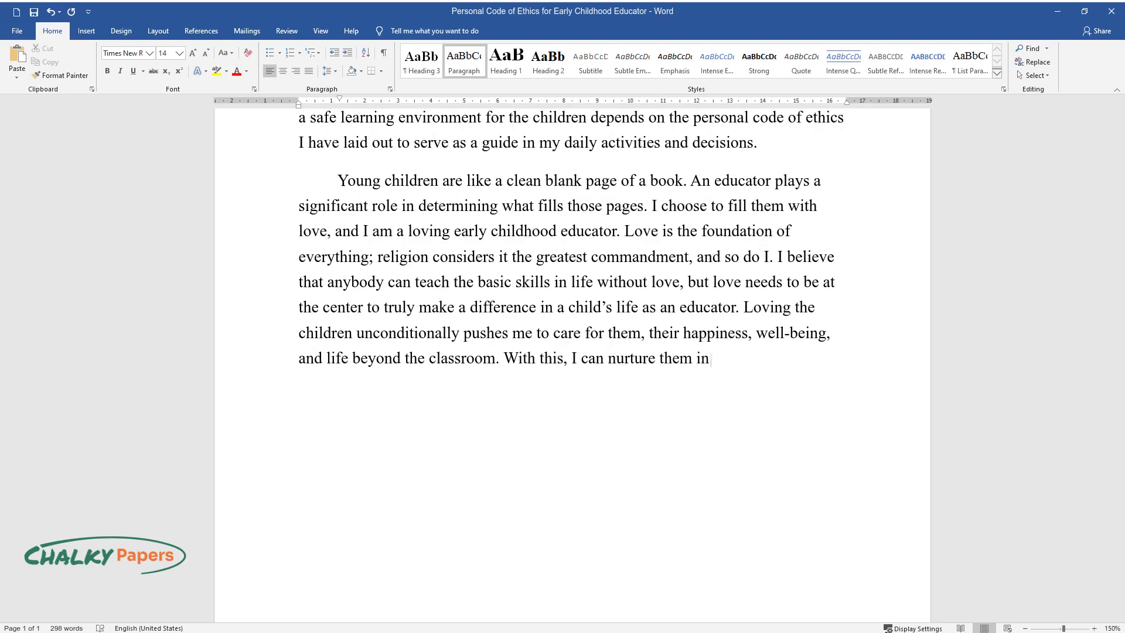
{"action": "type", "text": "to the best versions of themselves"}
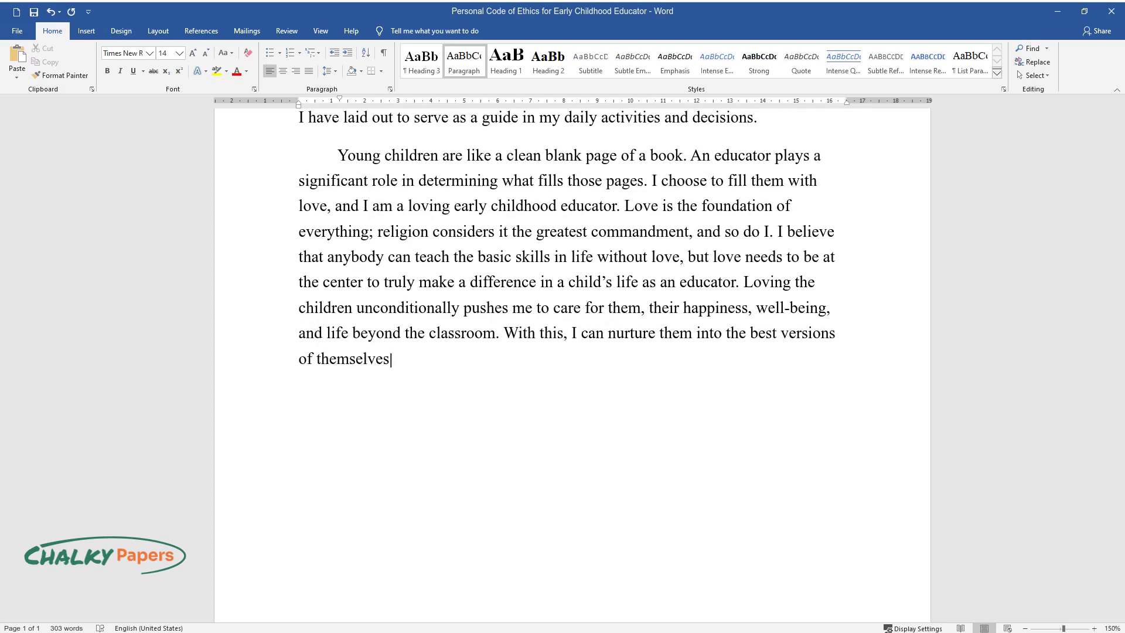
{"action": "type", "text": ". I can communicate with the child"}
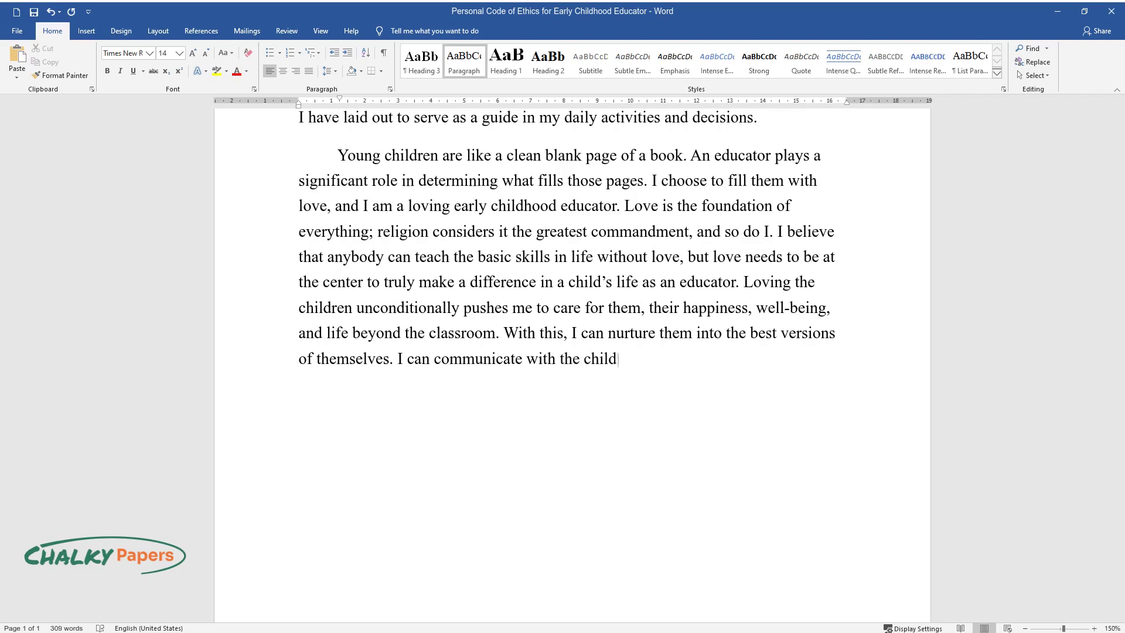
{"action": "type", "text": "ren and their families without dis"}
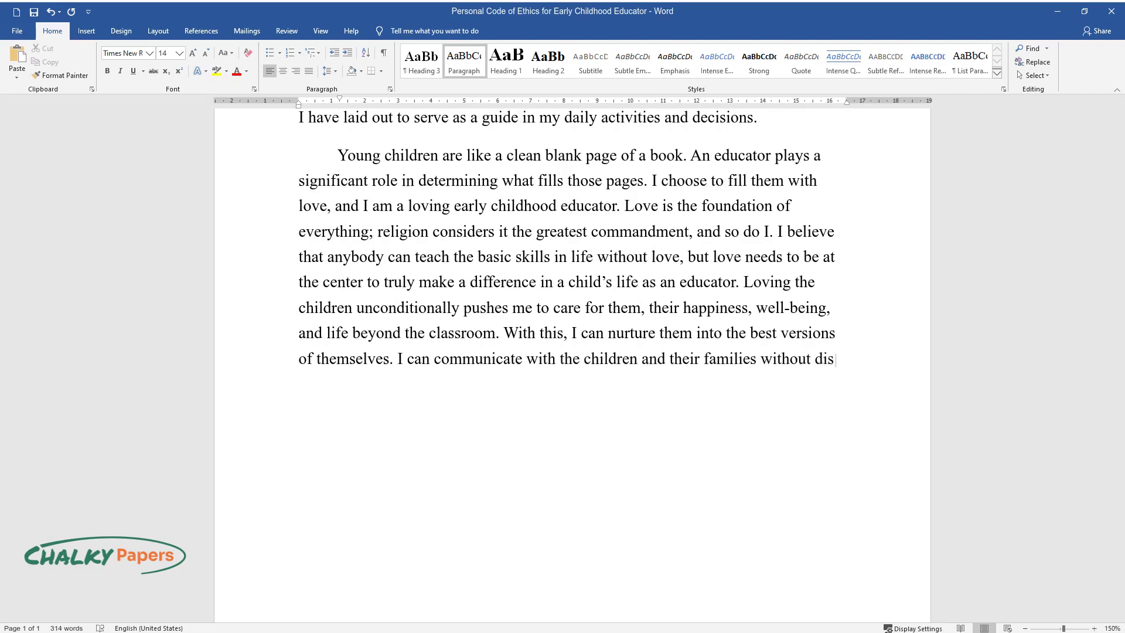
{"action": "type", "text": "crimination and remain respectful "}
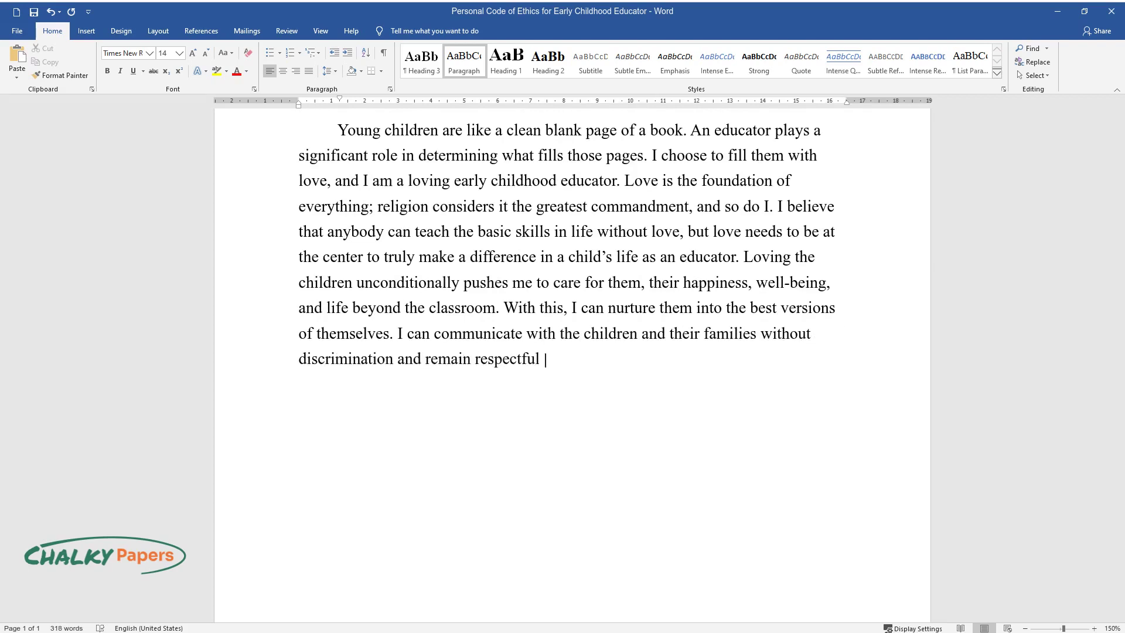
{"action": "type", "text": "of diversity. Loved children feel"}
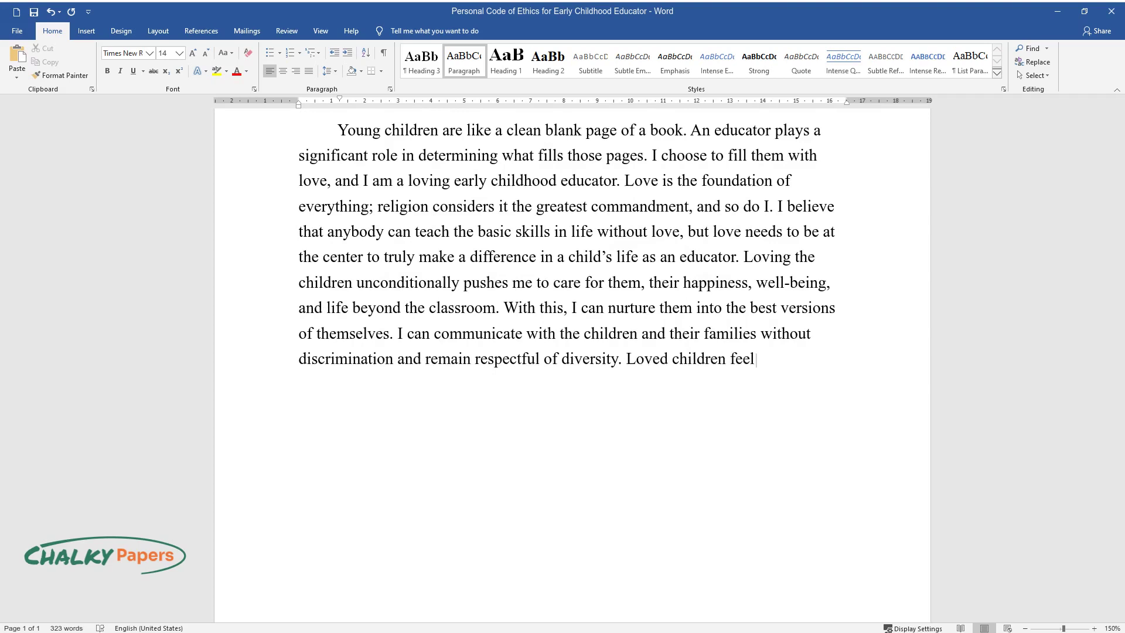
{"action": "type", "text": " encouraged, supported, and empowe"}
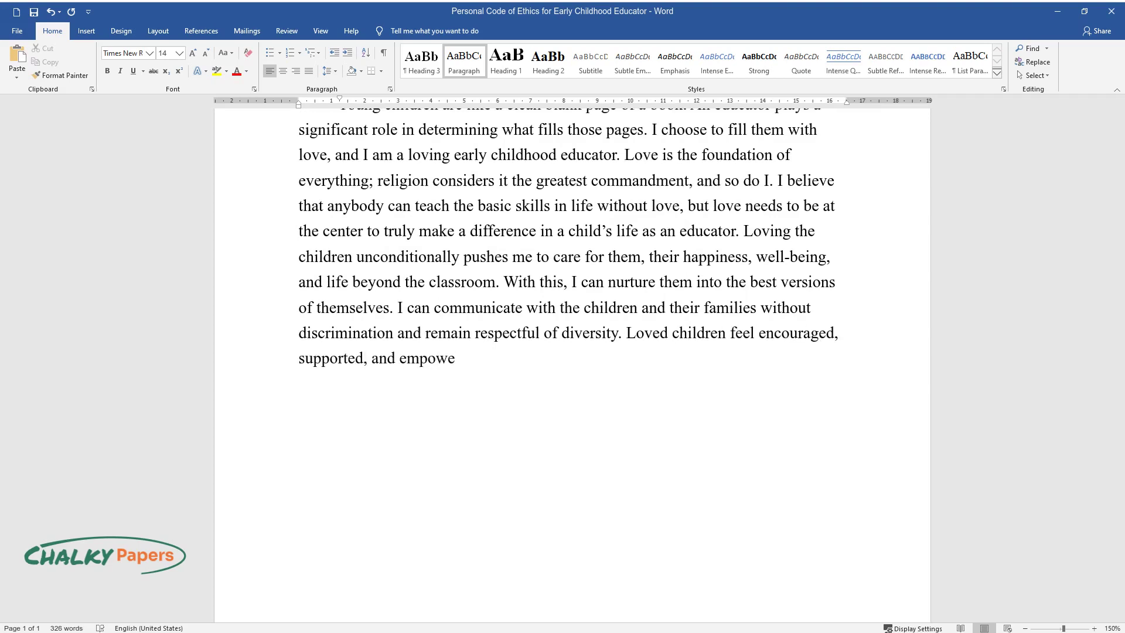
{"action": "type", "text": "red to develop coping skills, regu"}
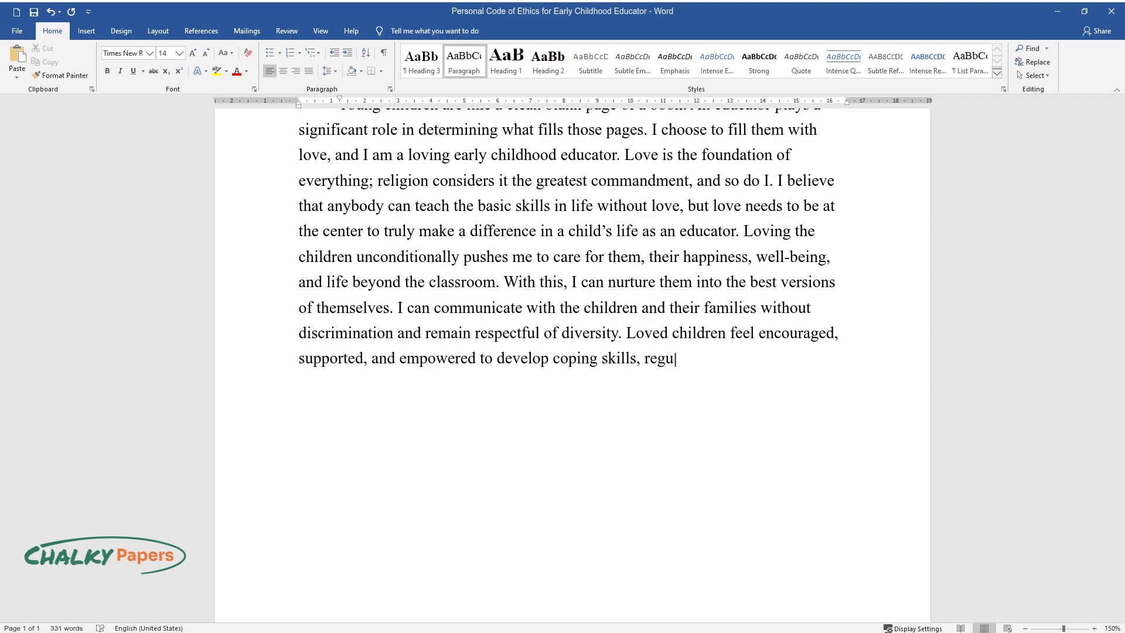
{"action": "type", "text": "late their behavior, and positively interac"}
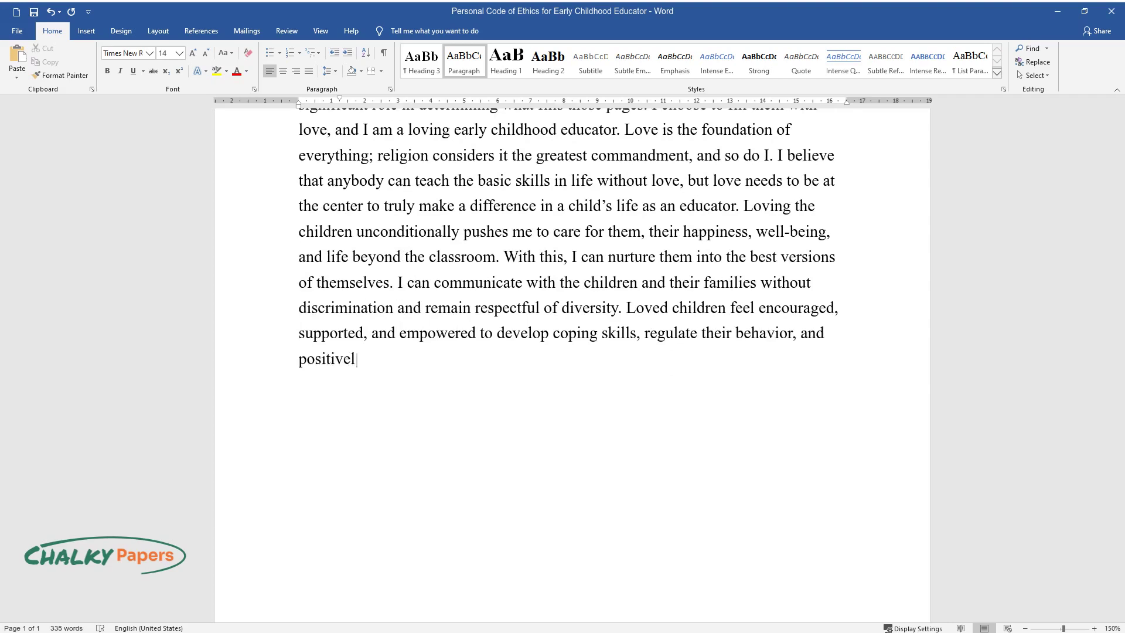
{"action": "type", "text": "t with others."}
End the blank-page paragraph after 'interact with others.' and begin a new indented paragraph.
{"action": "key", "text": "Return"}
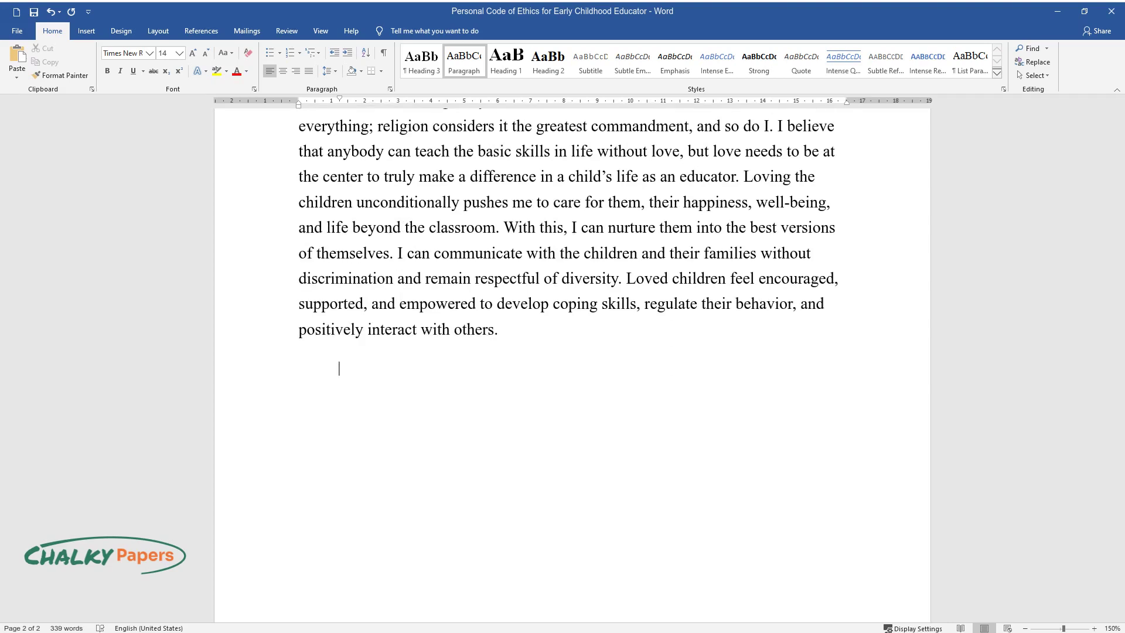
Type the paragraph beginning 'I believe in being a collaborative partner with young students', then start a new paragraph.
{"action": "type", "text": "I believe in being a colla"}
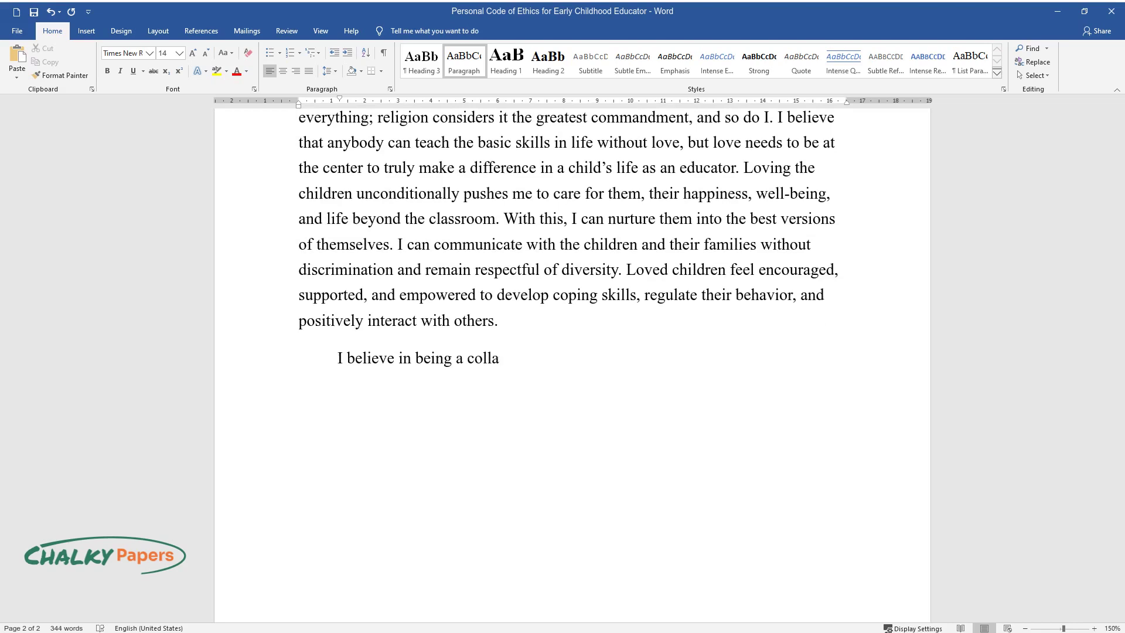
{"action": "type", "text": "borative partner with young studen"}
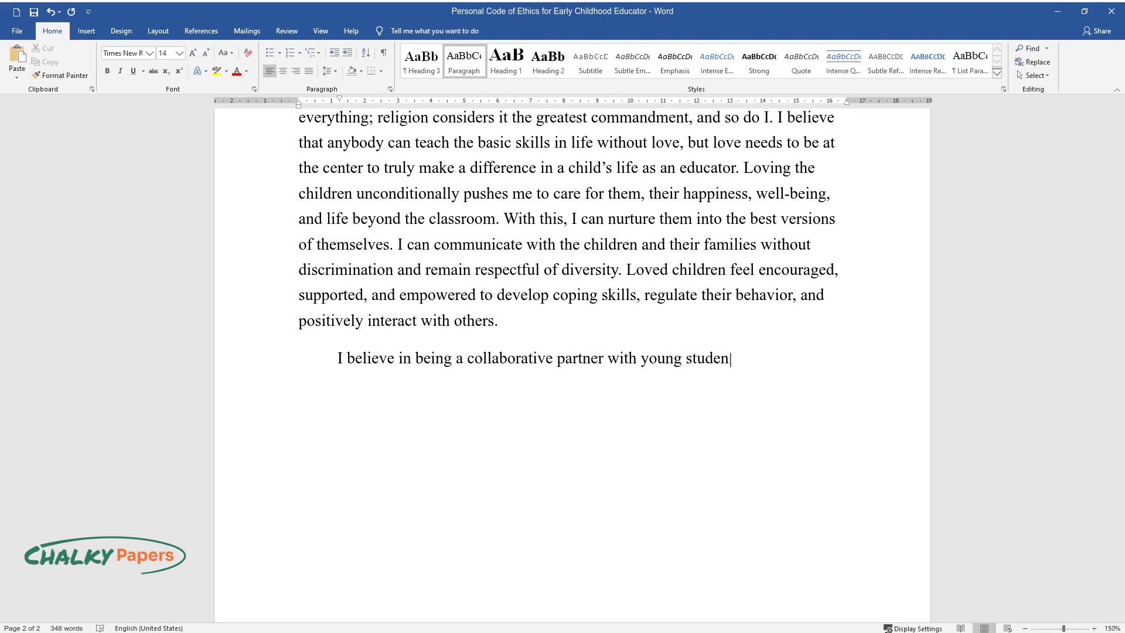
{"action": "type", "text": "ts, their families, and my colleagues. Work"}
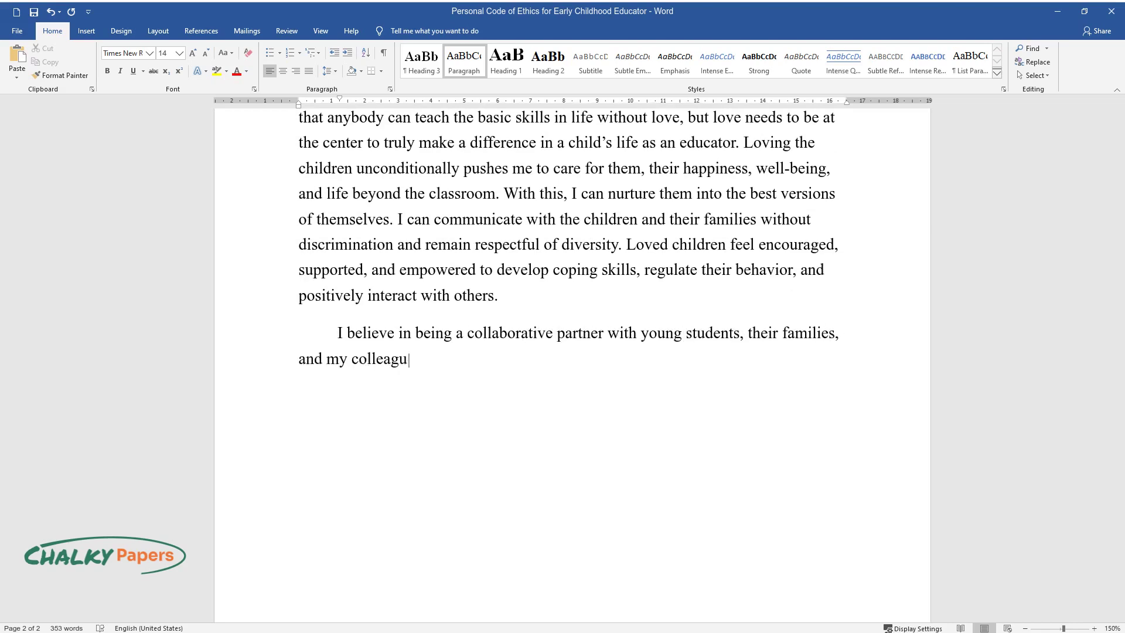
{"action": "type", "text": "ing in collaboration with"}
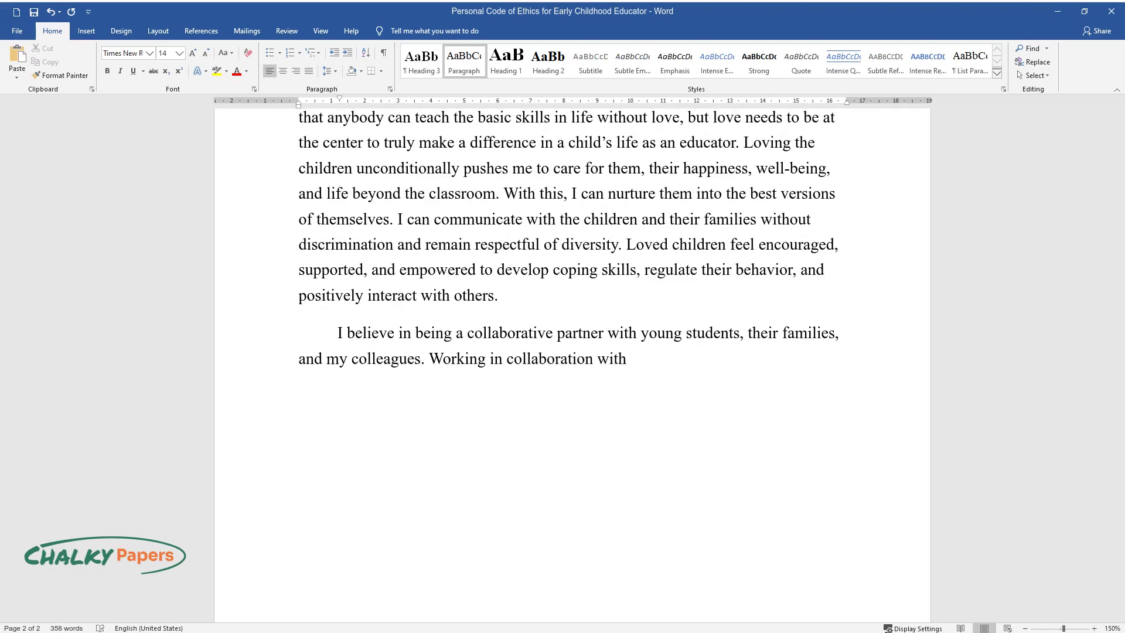
{"action": "type", "text": " families and colleagues gives me ac"}
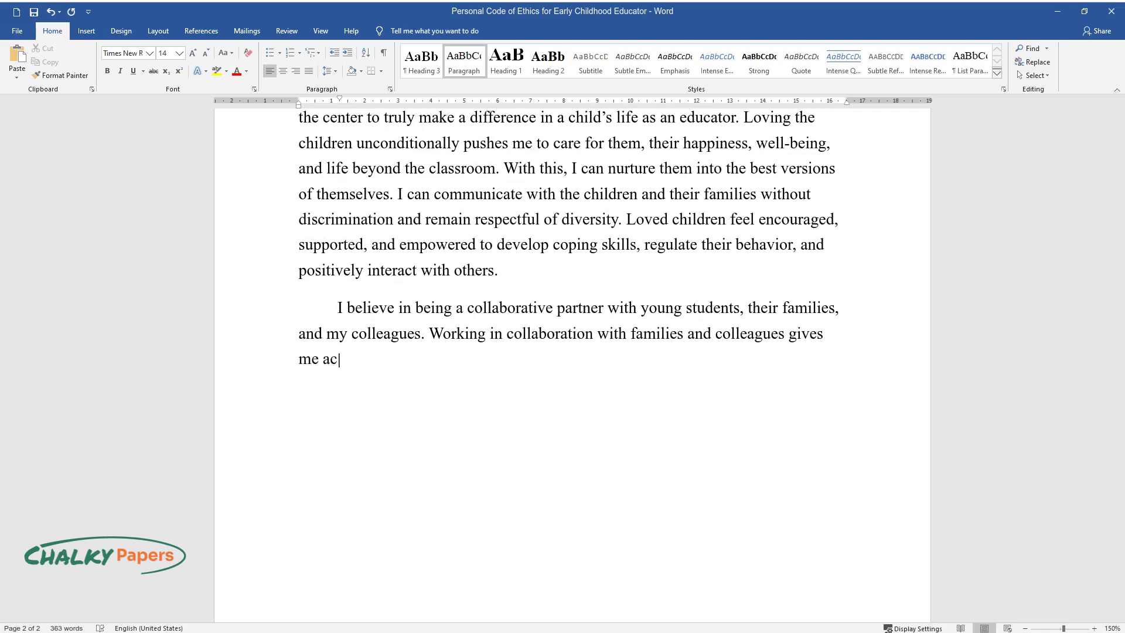
{"action": "type", "text": "cess to information about the vario"}
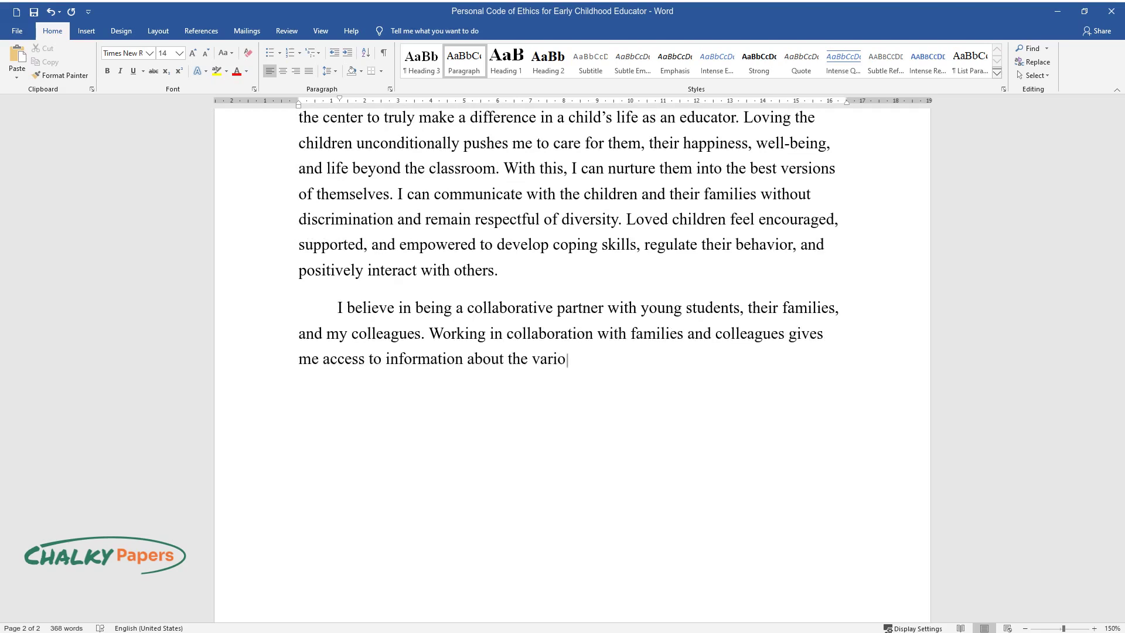
{"action": "type", "text": "us relevant family circumstances s"}
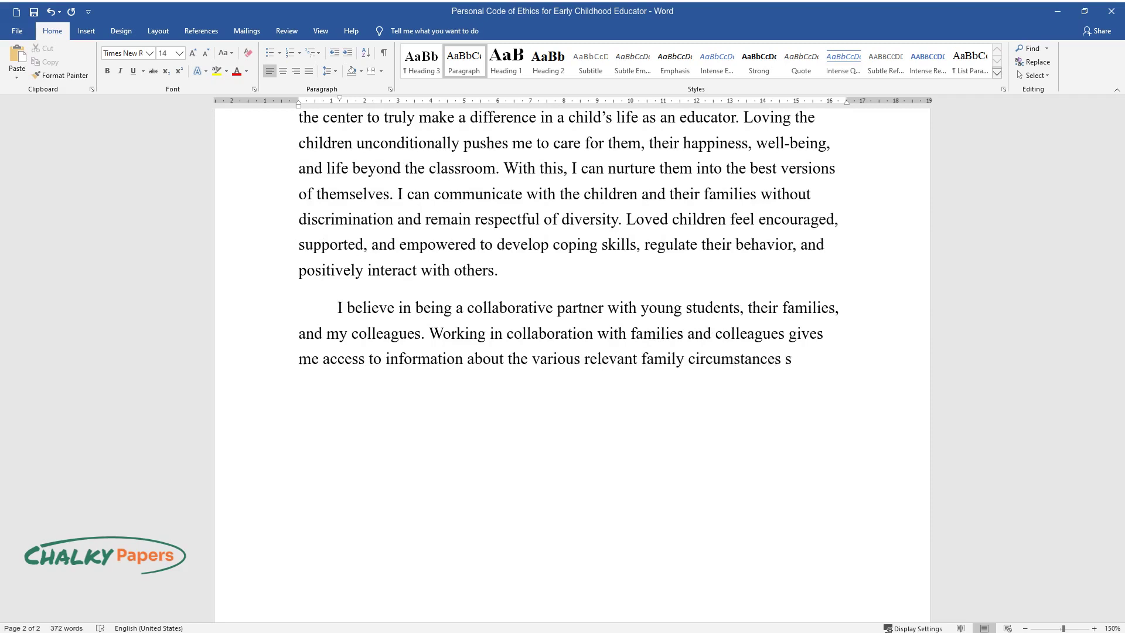
{"action": "type", "text": "uch as the family structure, and cu"}
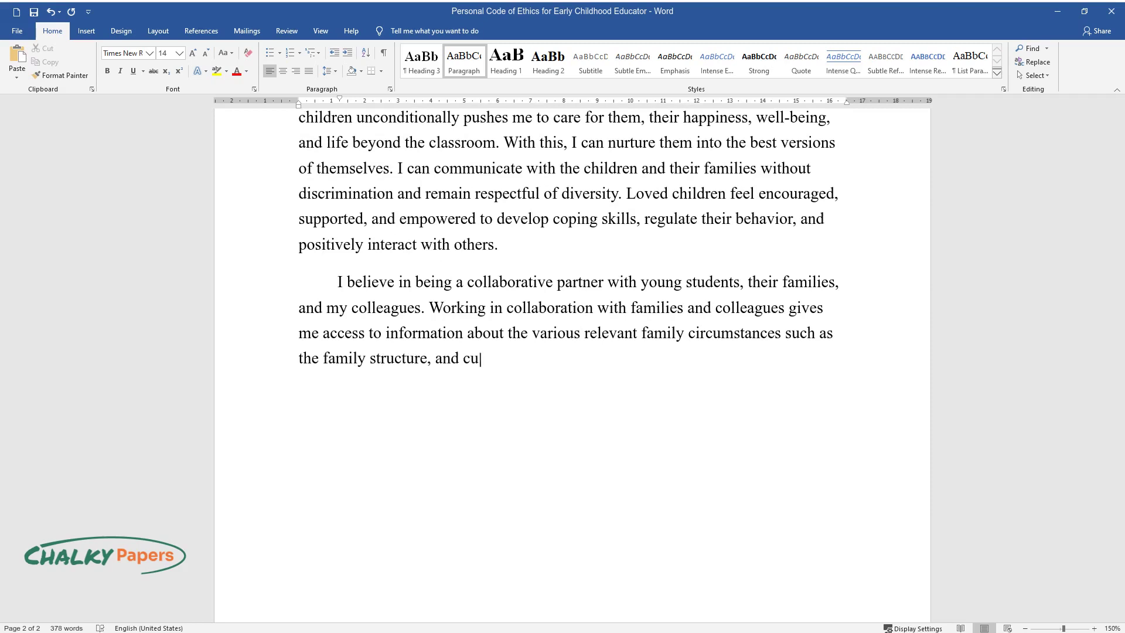
{"action": "type", "text": "ltural and linguistic background t"}
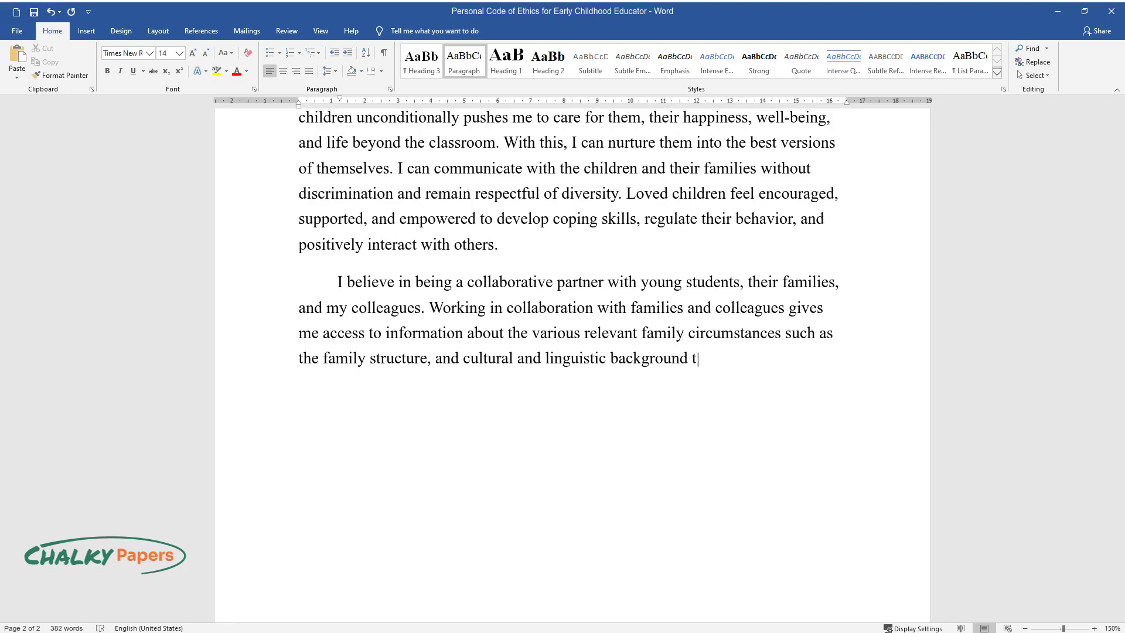
{"action": "type", "text": "hat might shape the child's identity. I can"}
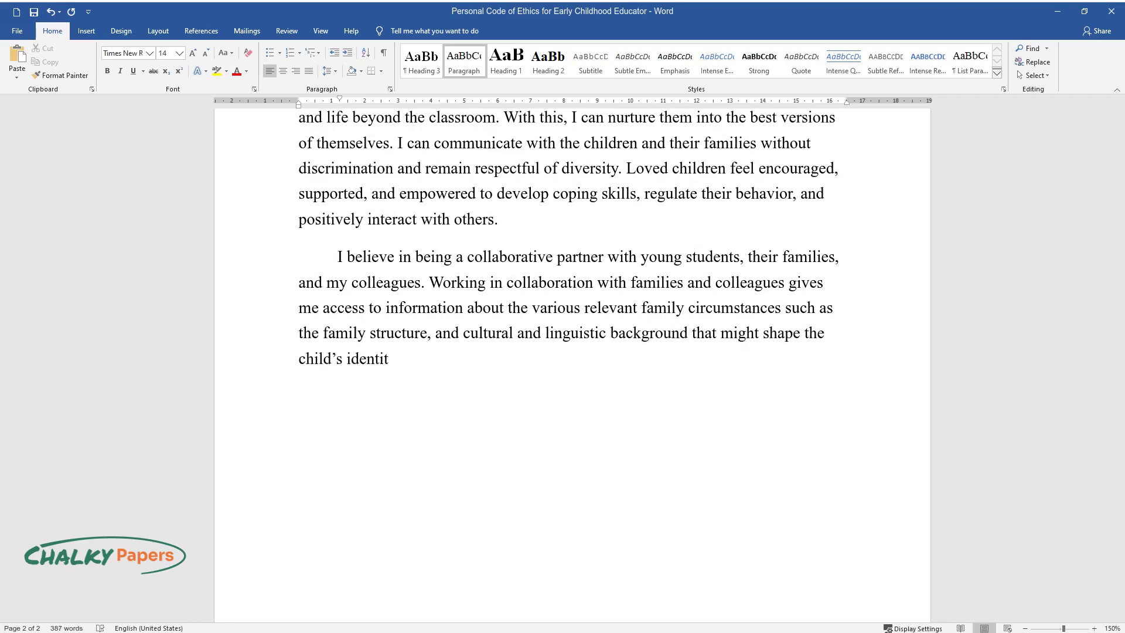
{"action": "type", "text": " better understand the ind"}
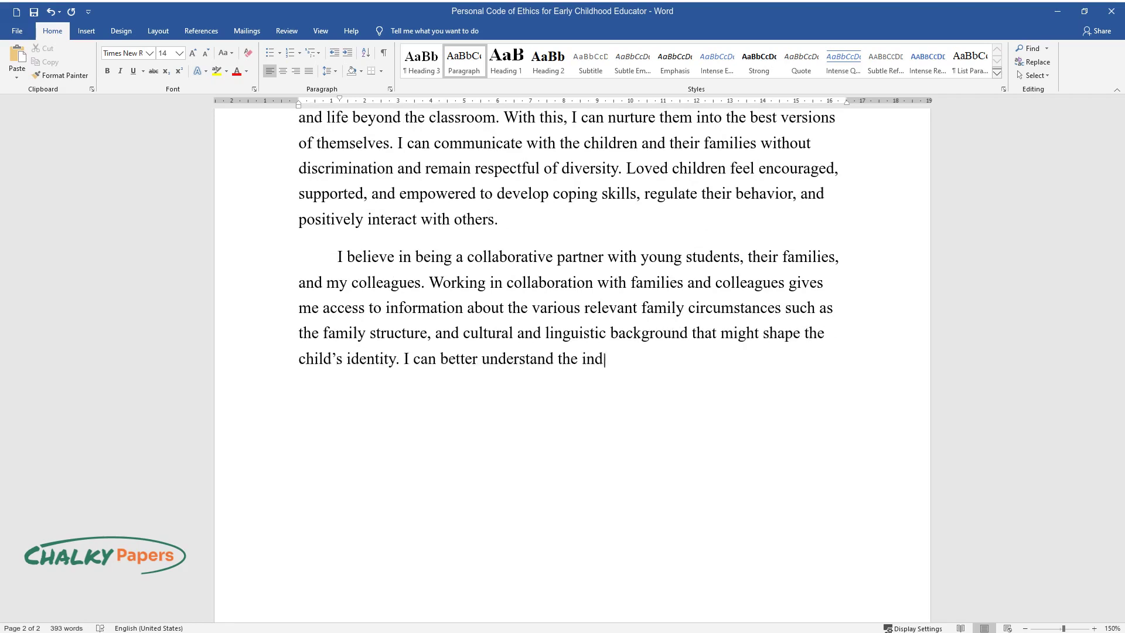
{"action": "type", "text": "ividual differences in the background of each child. In the e"}
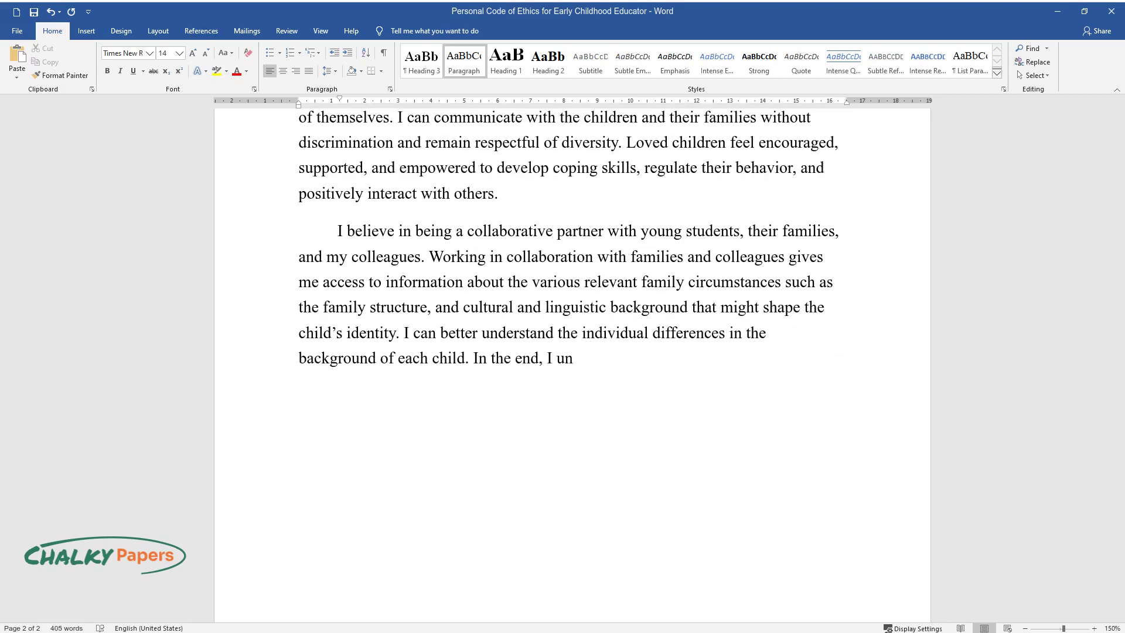
{"action": "type", "text": "nd, I understand how to meet the needs of e"}
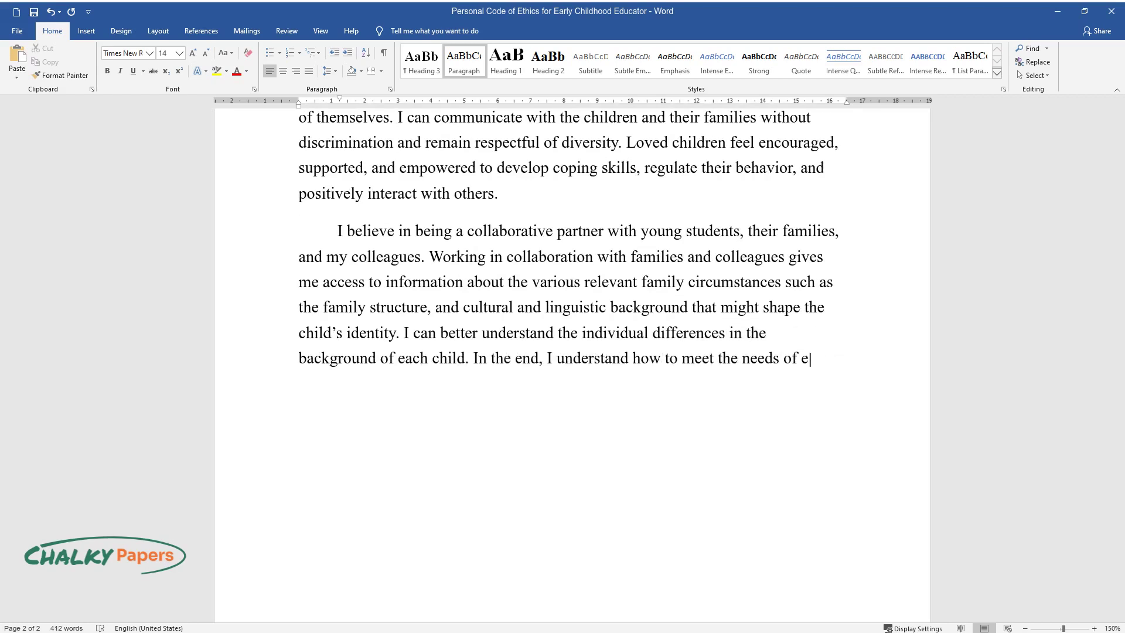
{"action": "type", "text": "ach child as required. It enhances"}
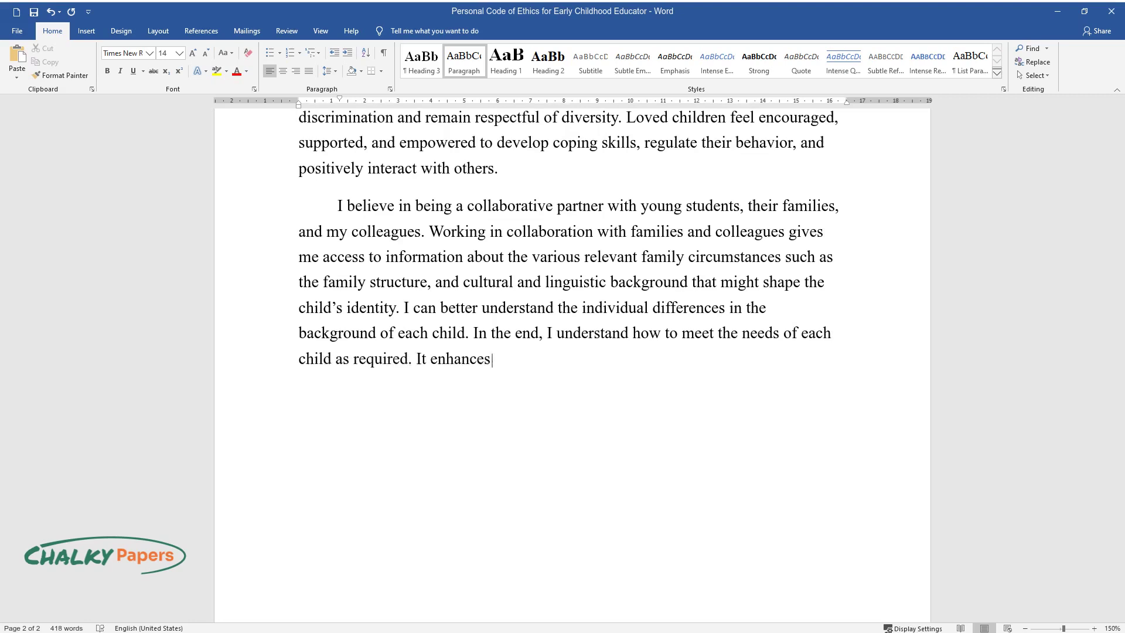
{"action": "type", "text": " the developmental skills of the c"}
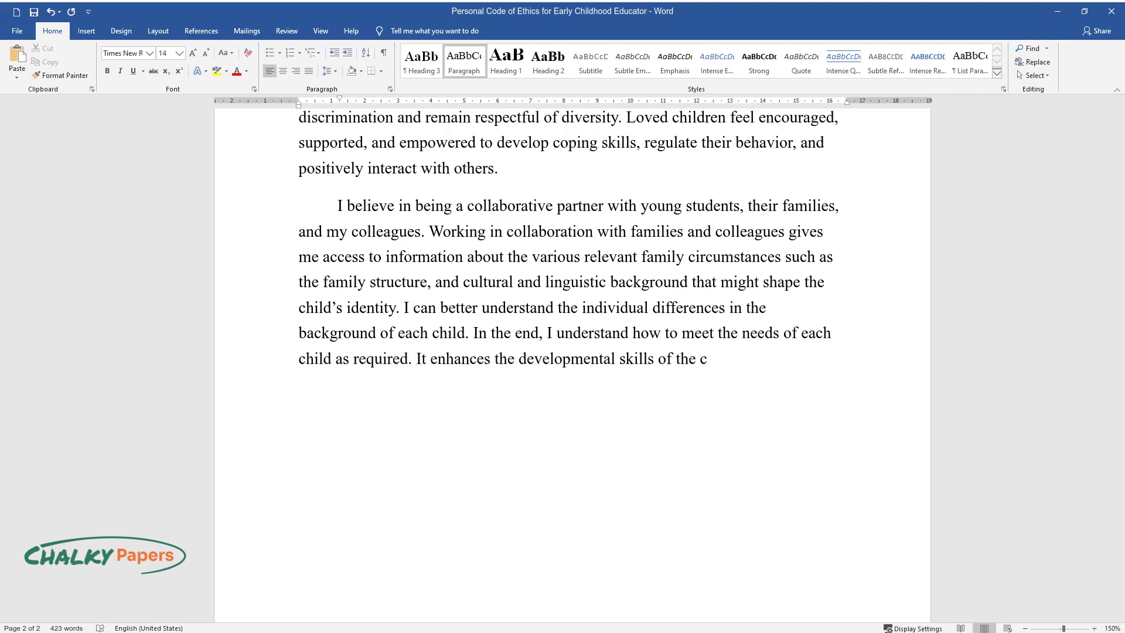
{"action": "type", "text": "hildren and enables them to achieve"}
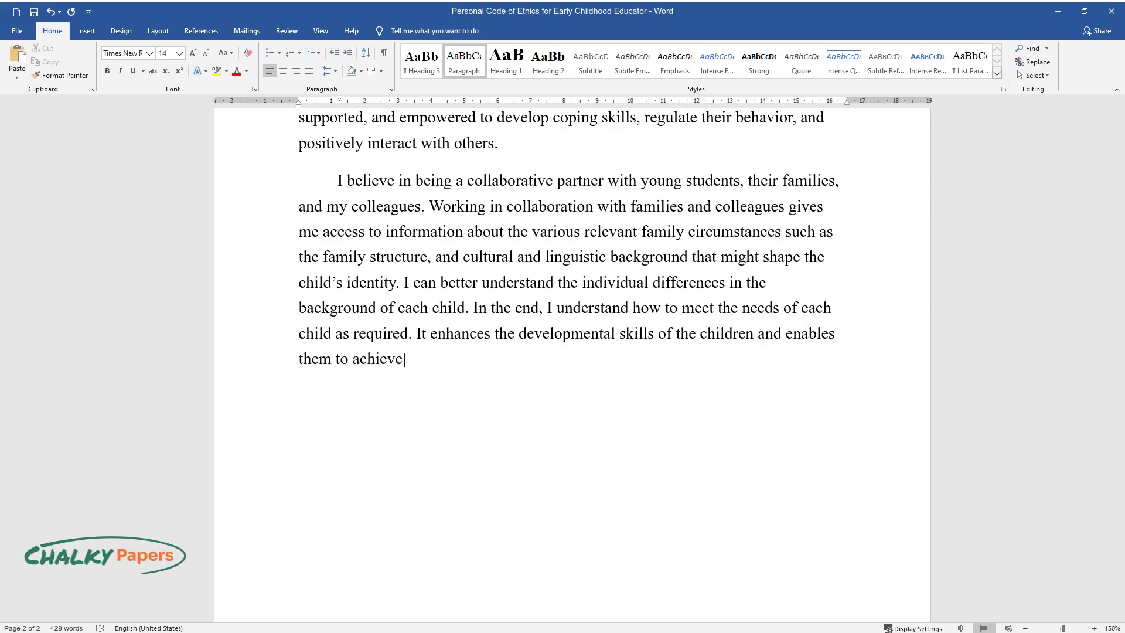
{"action": "type", "text": " different milestones. For example"}
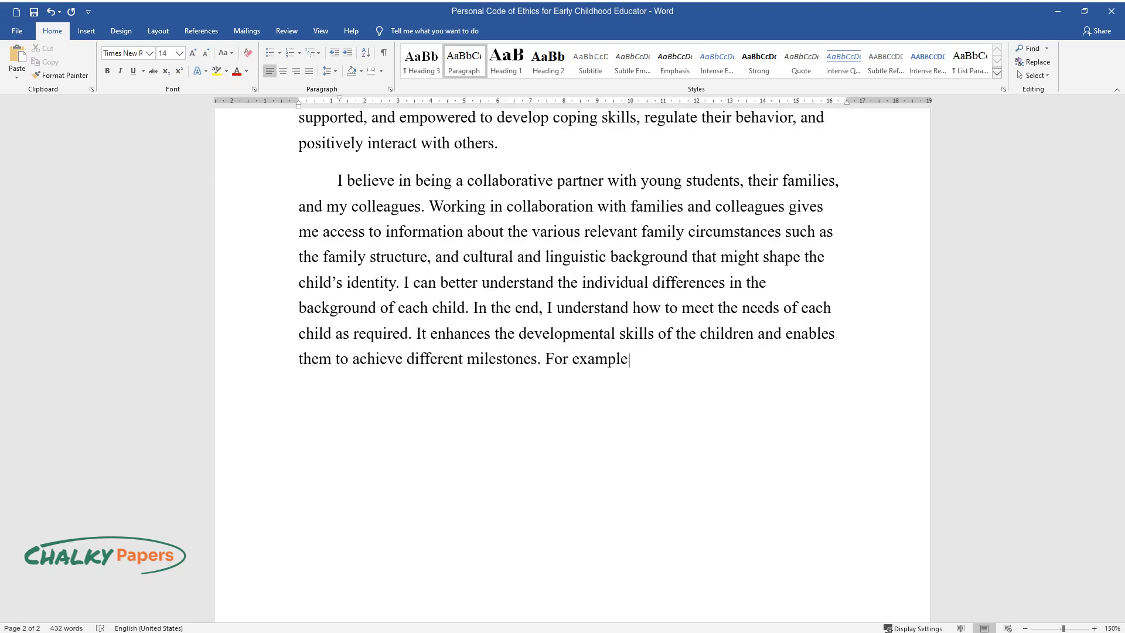
{"action": "type", "text": ", potty training requires that the"}
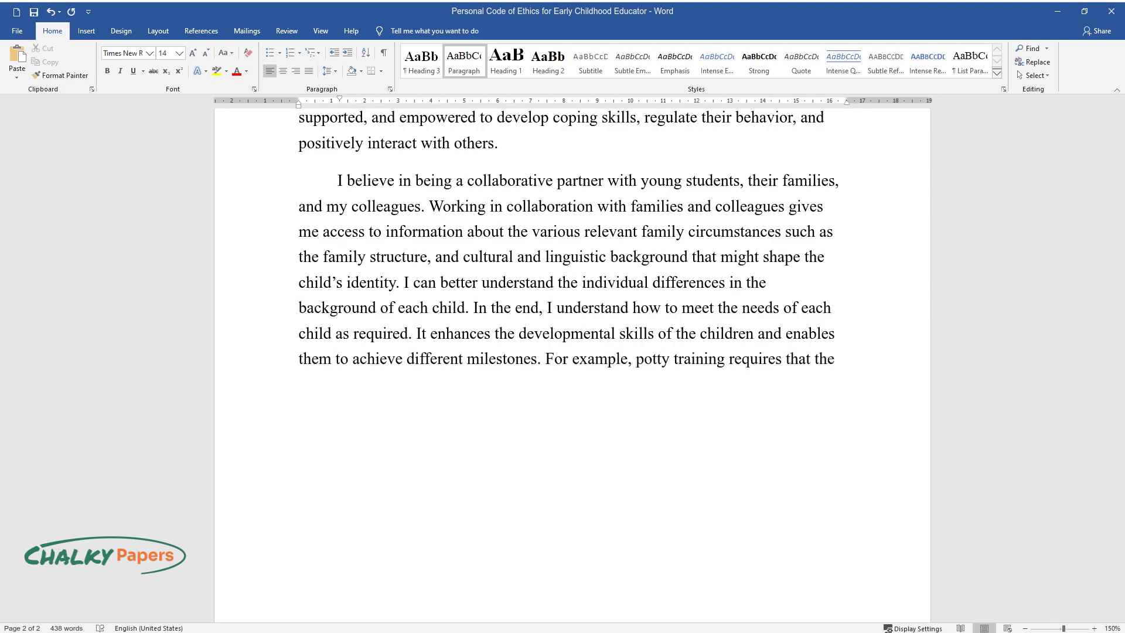
{"action": "type", "text": " family and educators work hand in "}
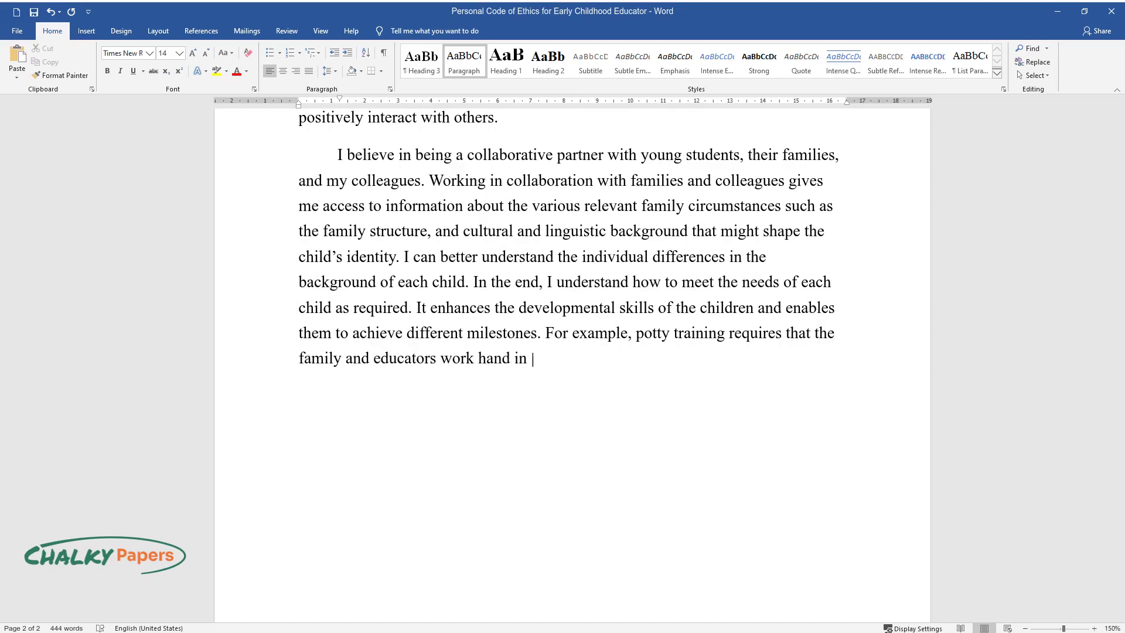
{"action": "type", "text": "hand to remind the child to use it "}
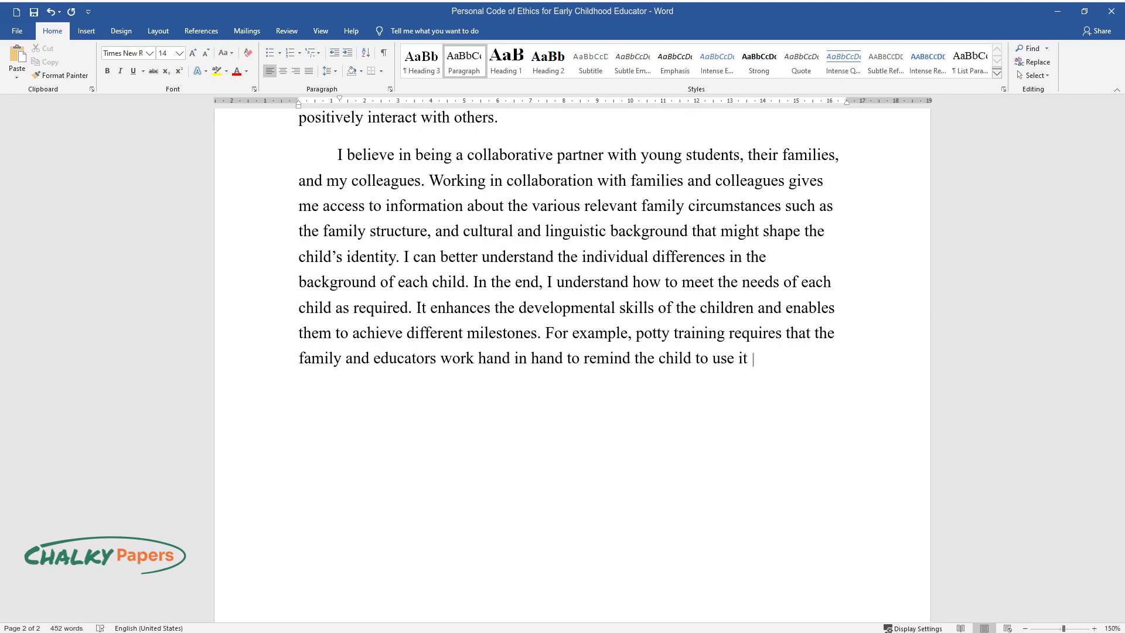
{"action": "type", "text": "after a specific duration. Being c"}
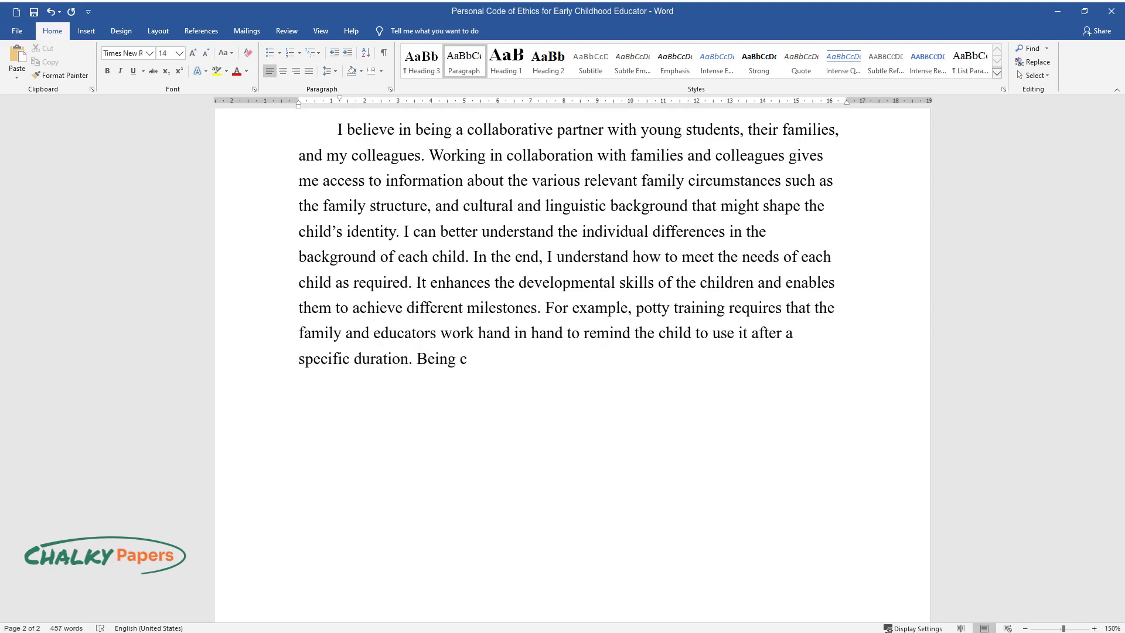
{"action": "type", "text": "ollaborative enhances the developme"}
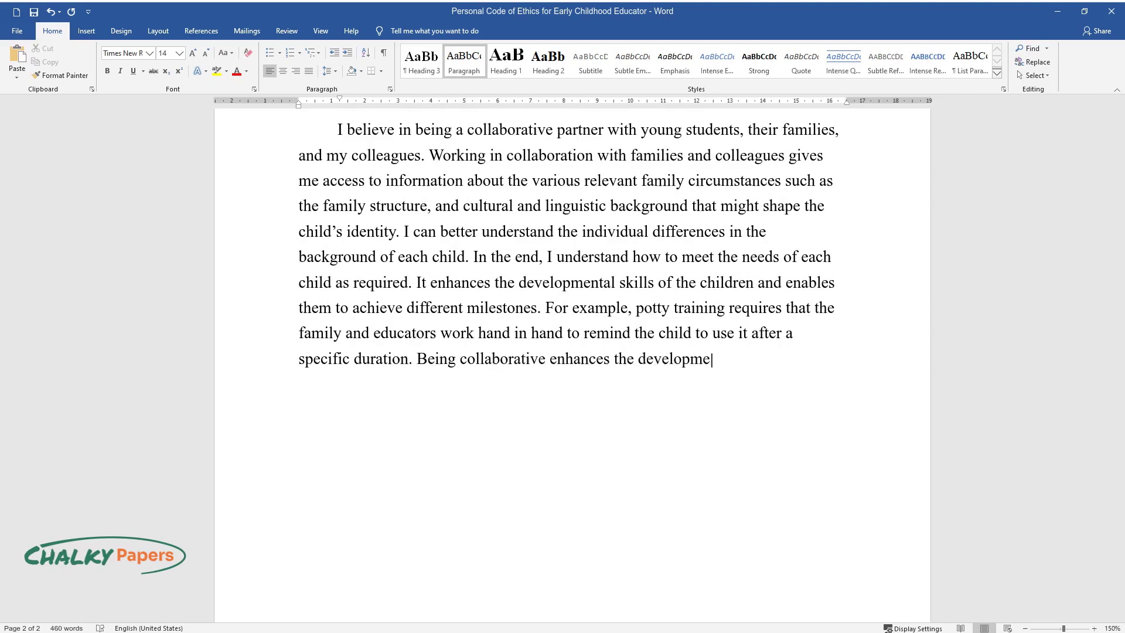
{"action": "type", "text": "nt of my children in every area: p"}
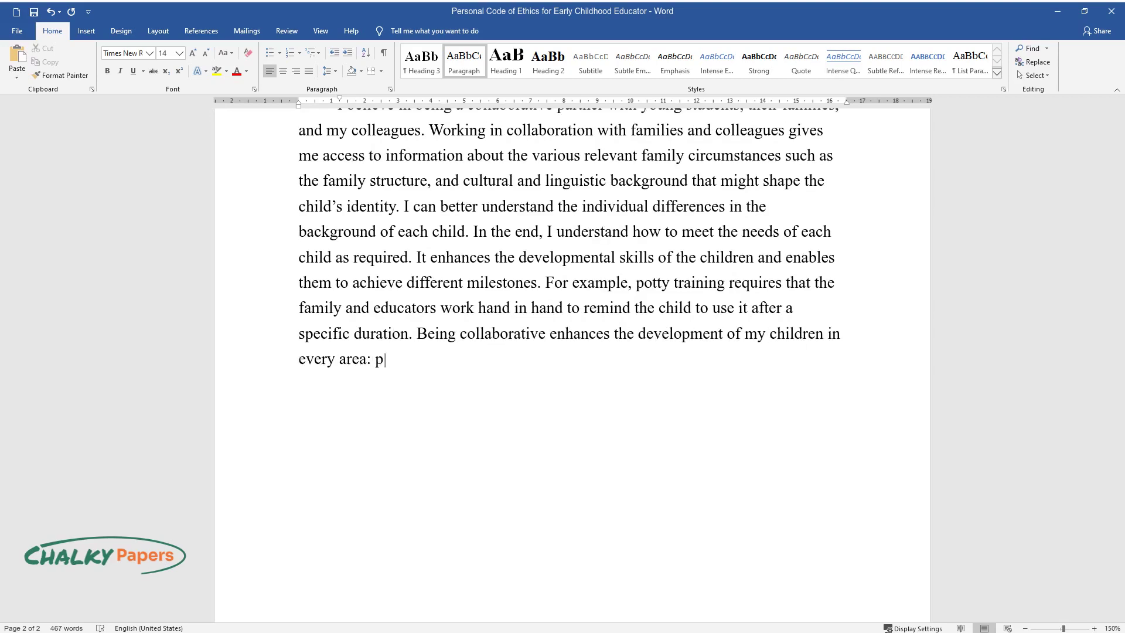
{"action": "type", "text": "hysically, emotionally, and sociall"}
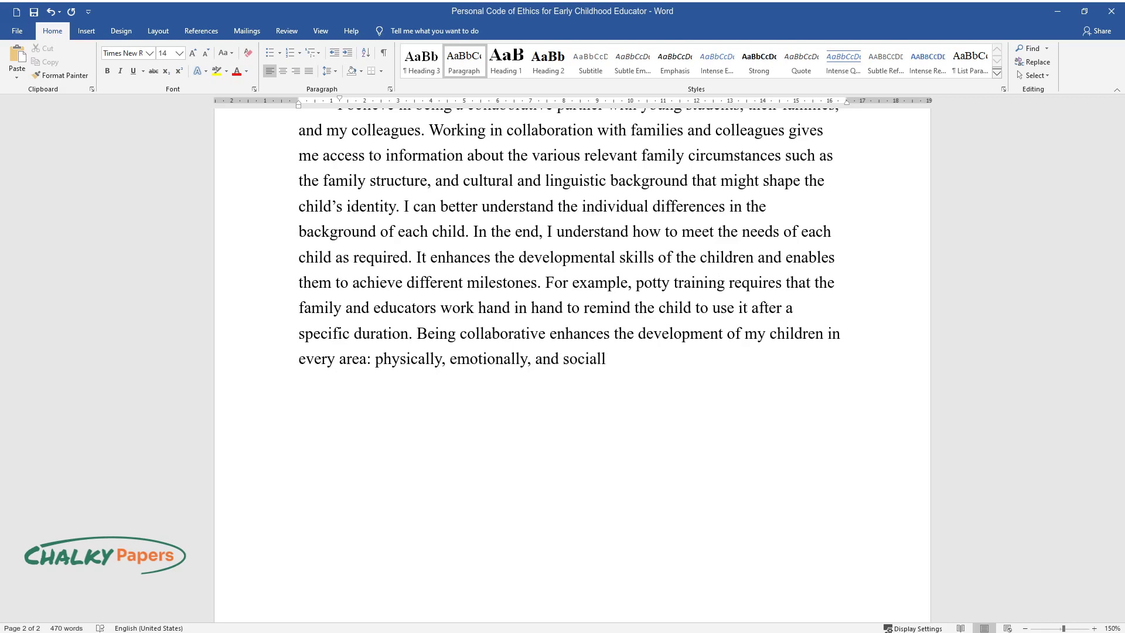
{"action": "type", "text": "y."}
{"action": "key", "text": "Return"}
Write the paragraph 'Respecting the confidentiality of information is yet another core value', ending 'than is necessary.'.
{"action": "type", "text": "Respectin"}
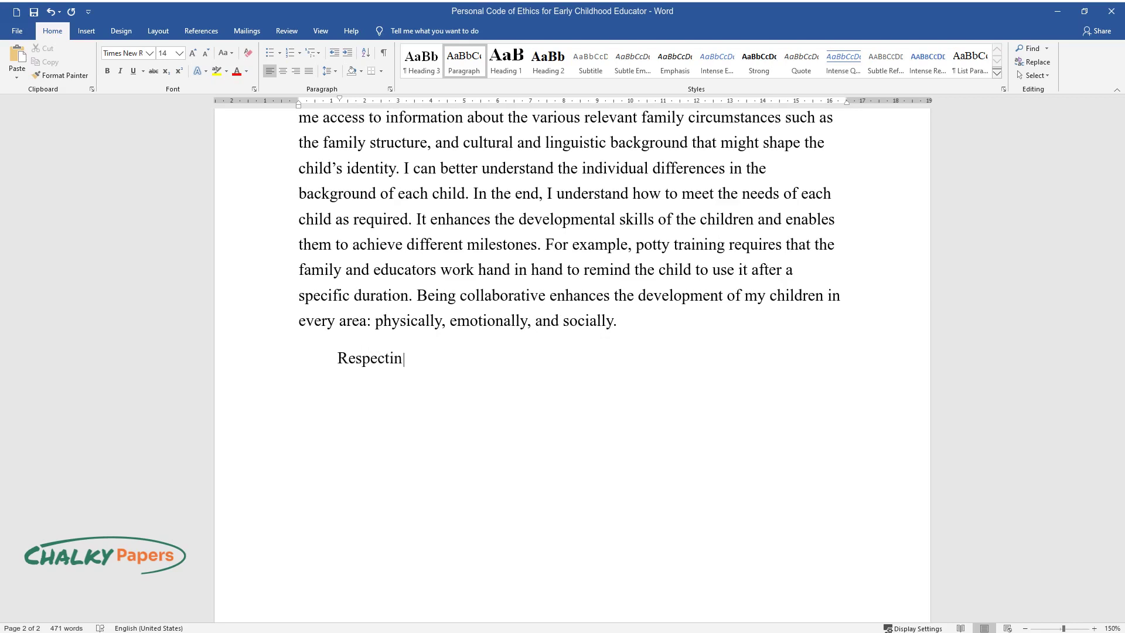
{"action": "type", "text": "g the confidentiality of informatio"}
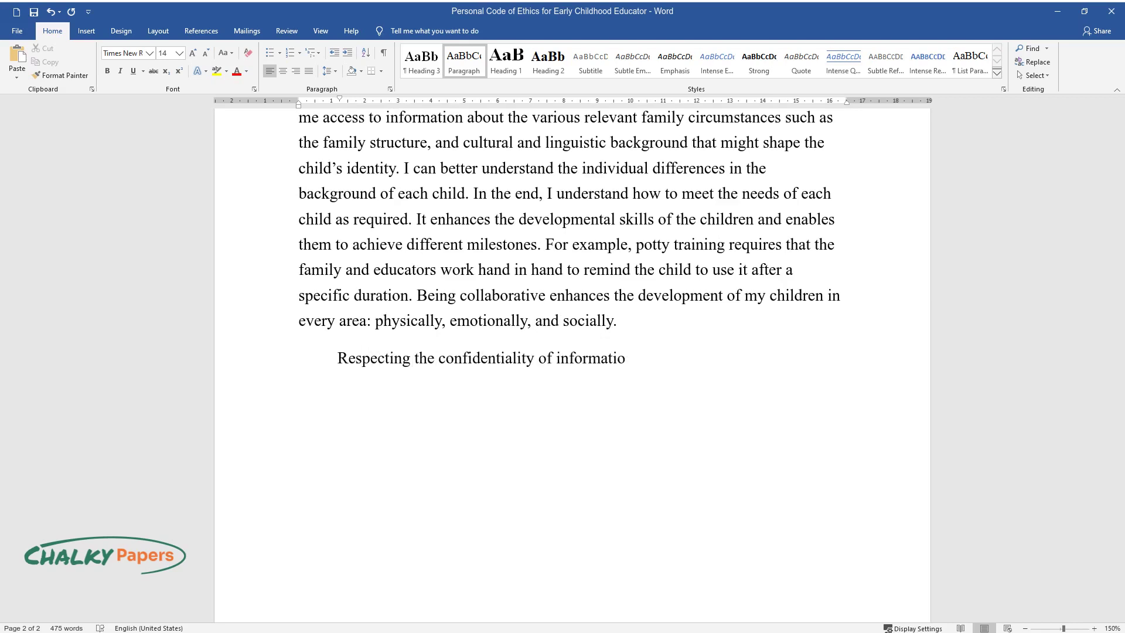
{"action": "type", "text": "n is yet another core value that dic"}
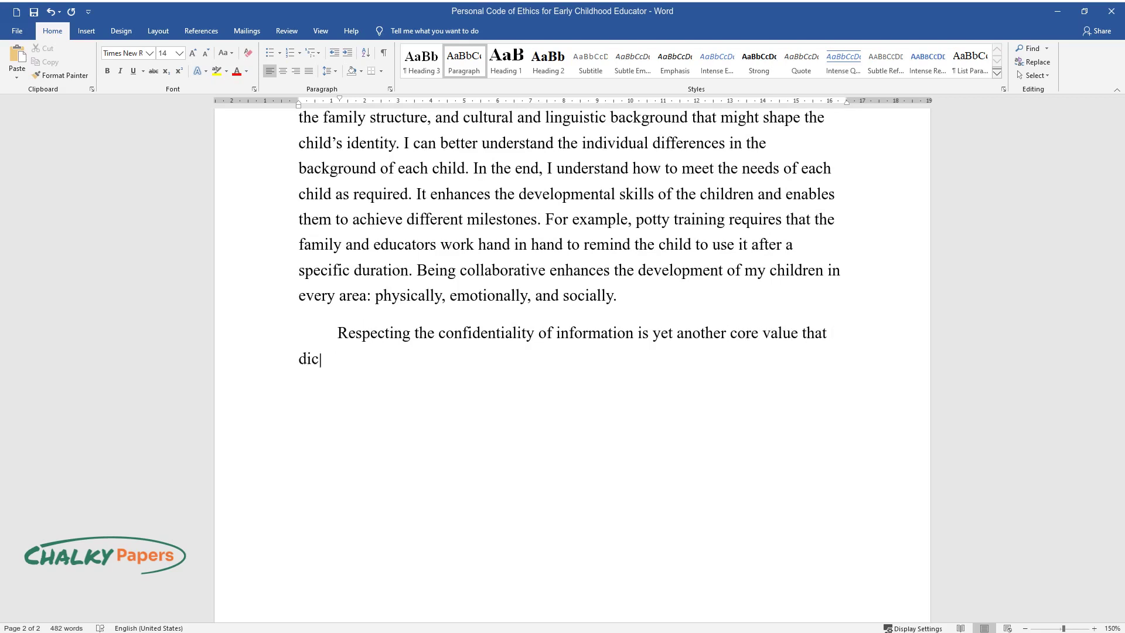
{"action": "type", "text": "tates the daily decisions that I m"}
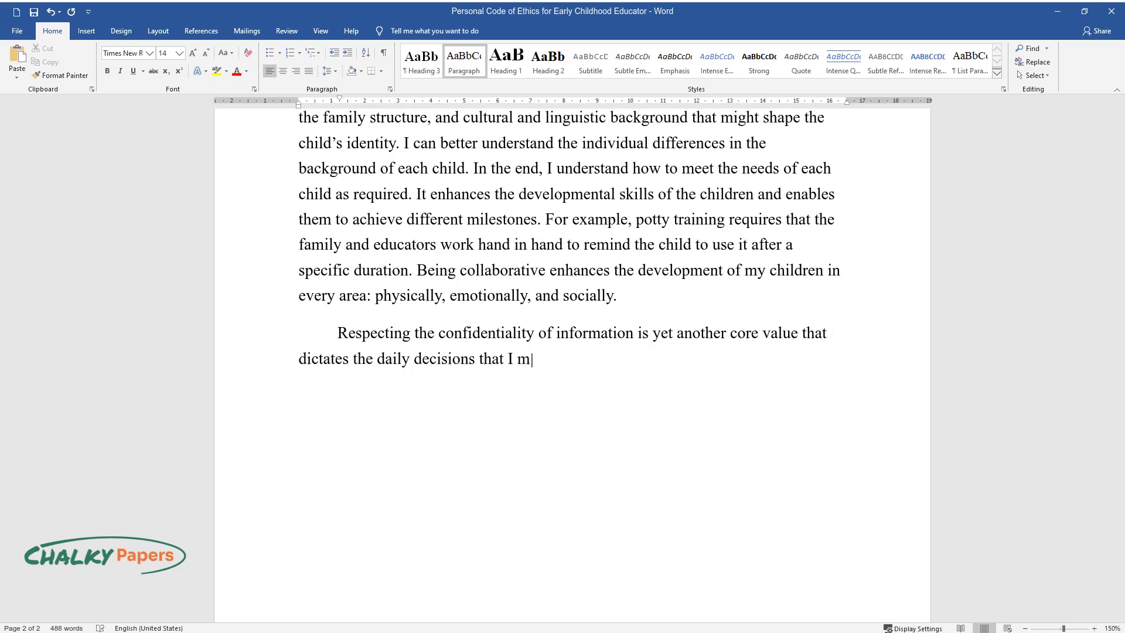
{"action": "type", "text": "ake. In my line of duty, I received"}
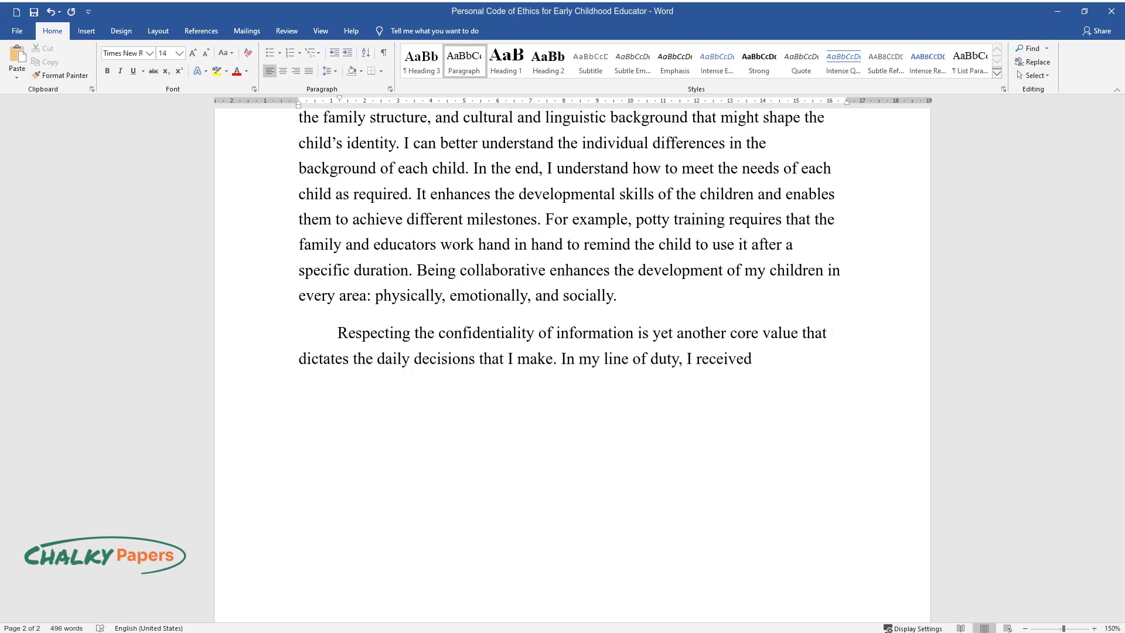
{"action": "type", "text": " sensitive information regarding the"}
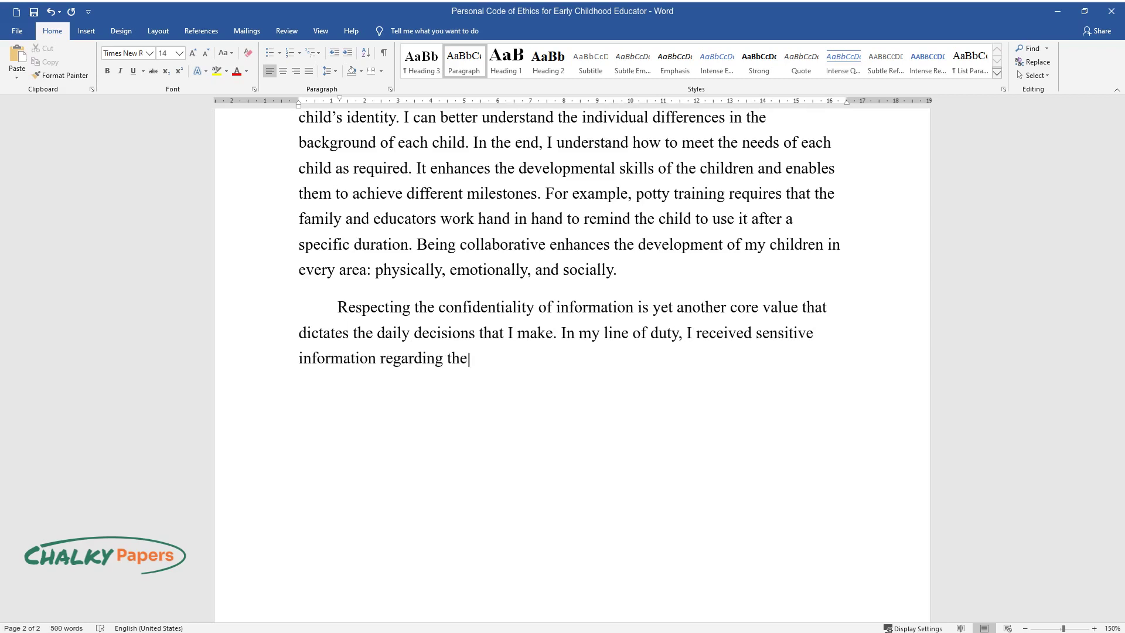
{"action": "type", "text": " health, family relations, and back"}
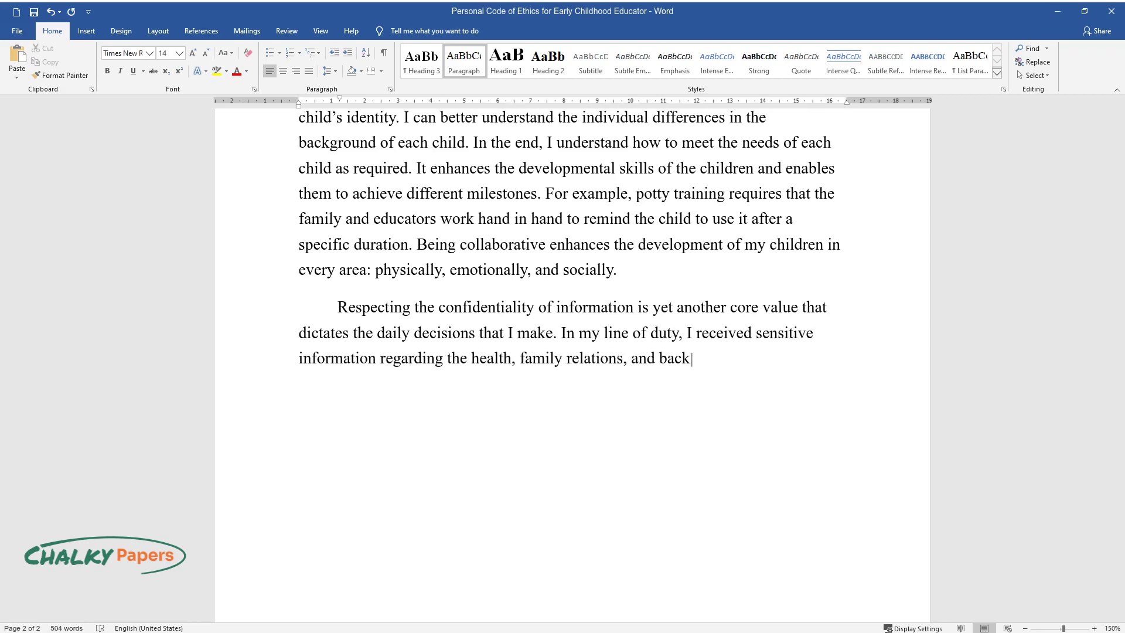
{"action": "type", "text": "ground of children. If availed to the wrong people, some of this could"}
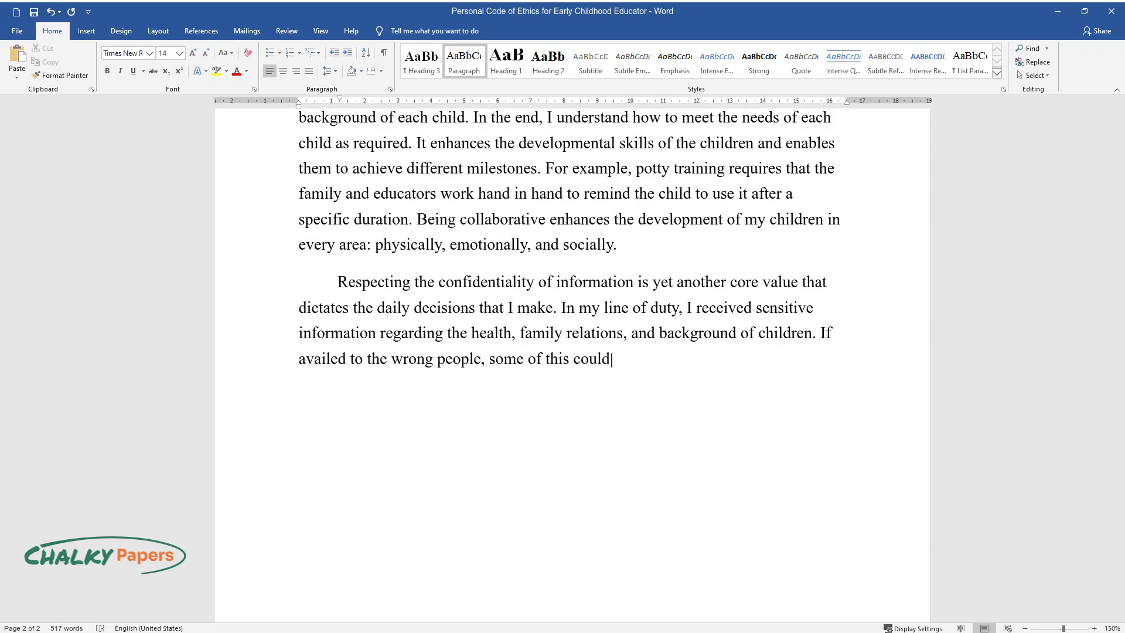
{"action": "type", "text": "cause embarrassment and consequen"}
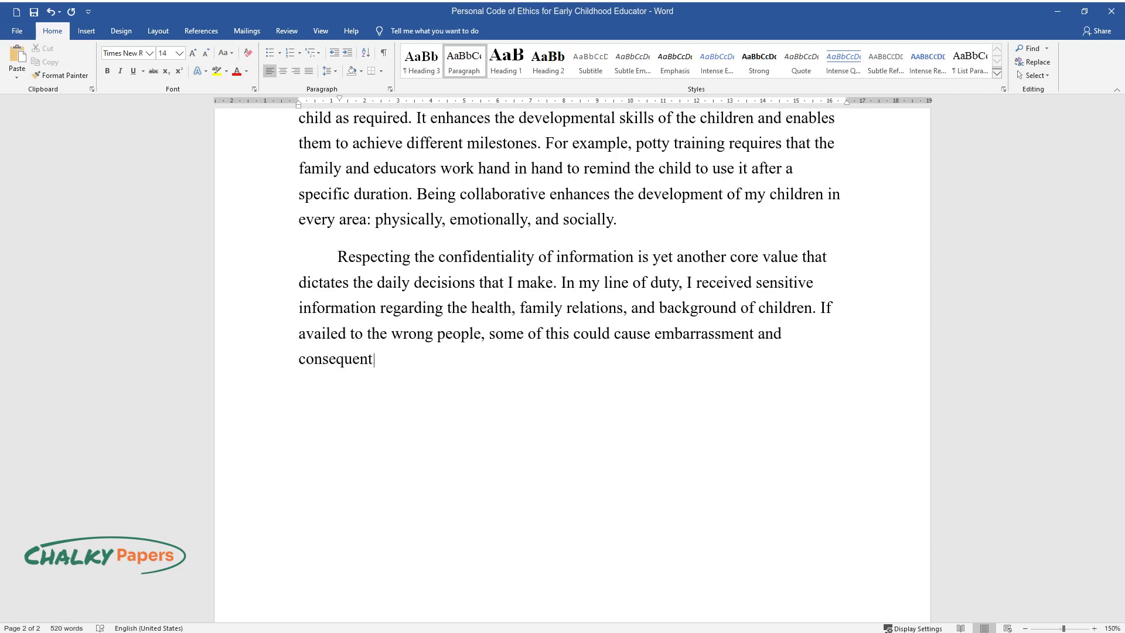
{"action": "type", "text": "tly mental torture for the child and"}
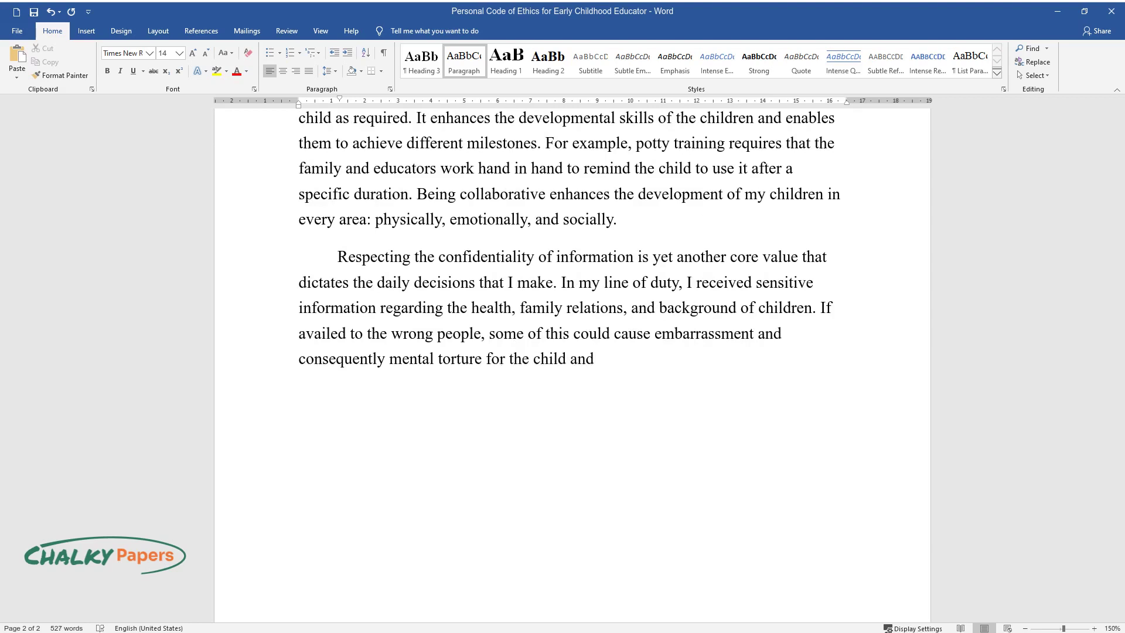
{"action": "type", "text": " their family. A mentally disturbed"}
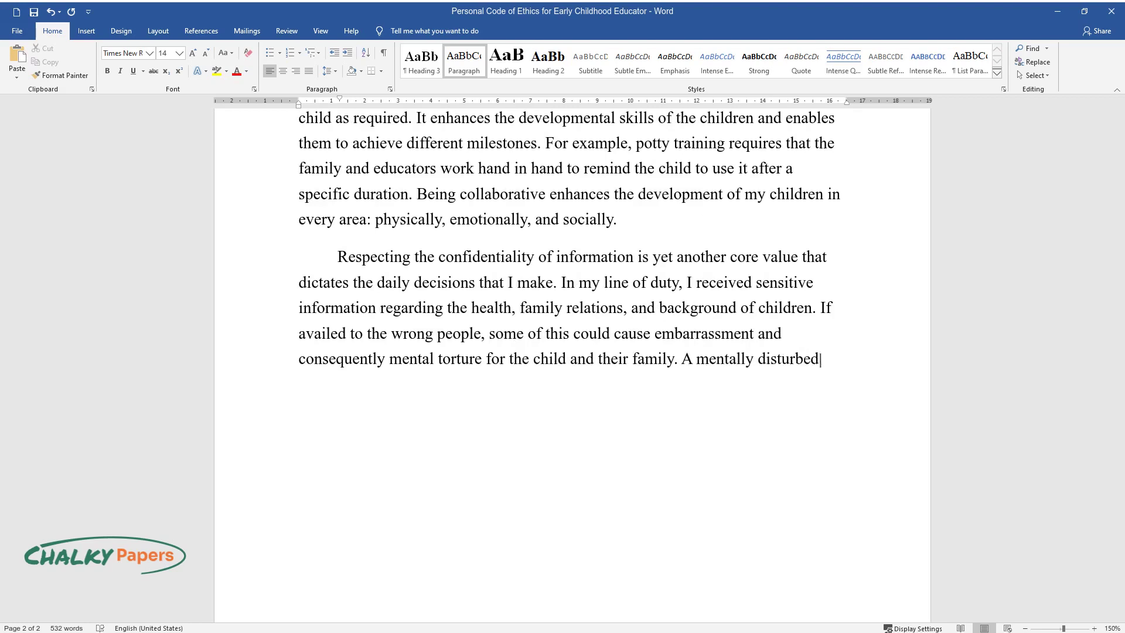
{"action": "type", "text": " child can in no way perform as exp"}
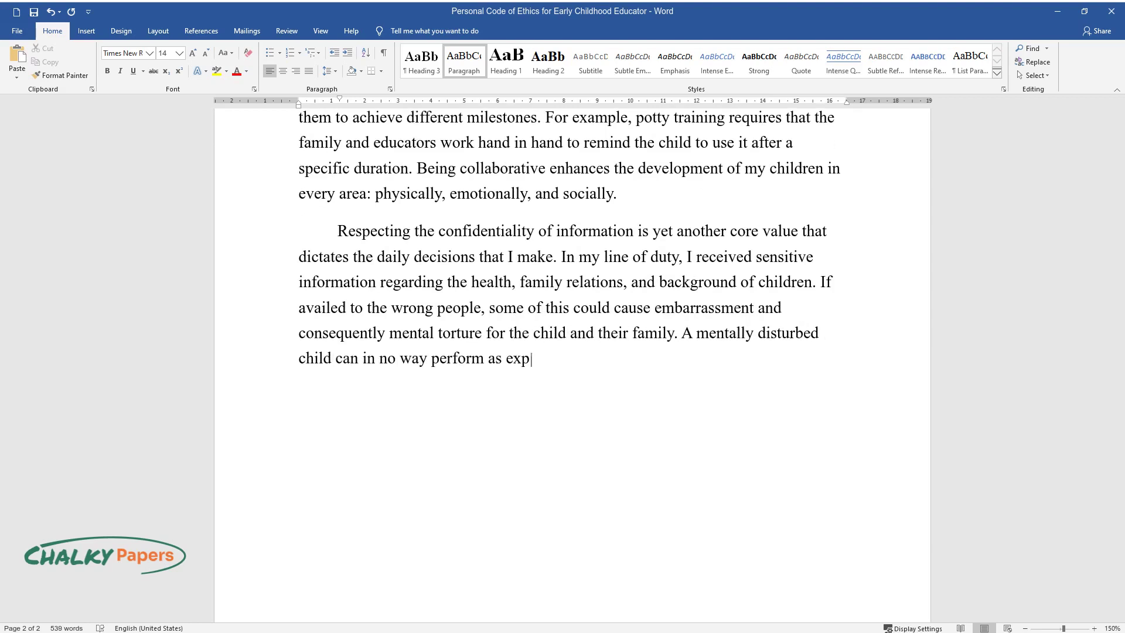
{"action": "type", "text": "ected in school. Some children who"}
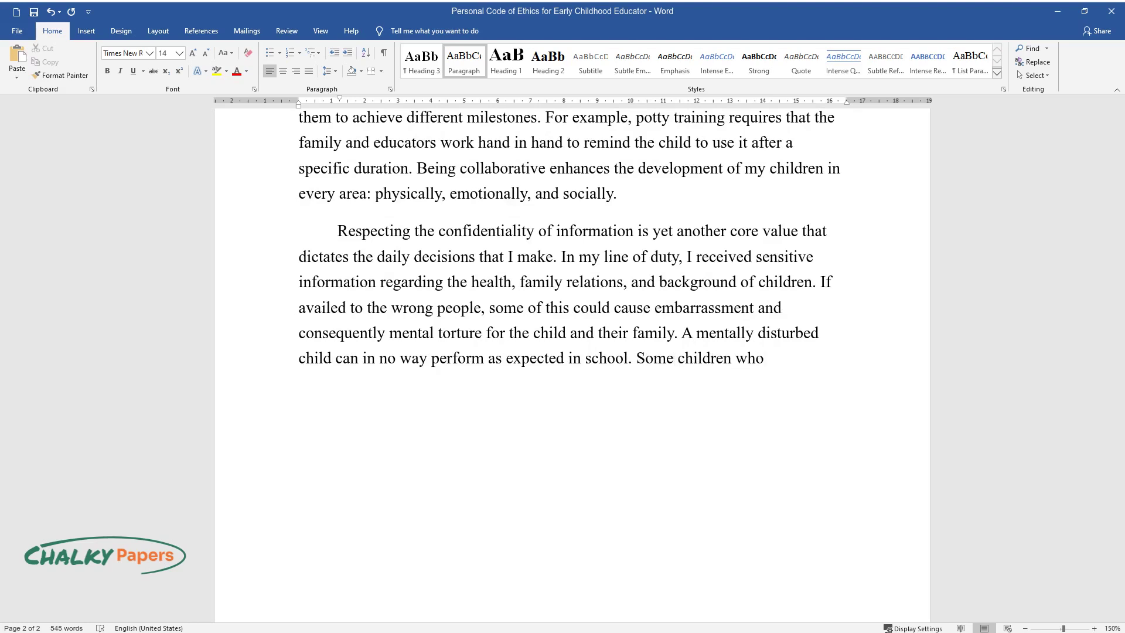
{"action": "type", "text": " are bullied as a r"}
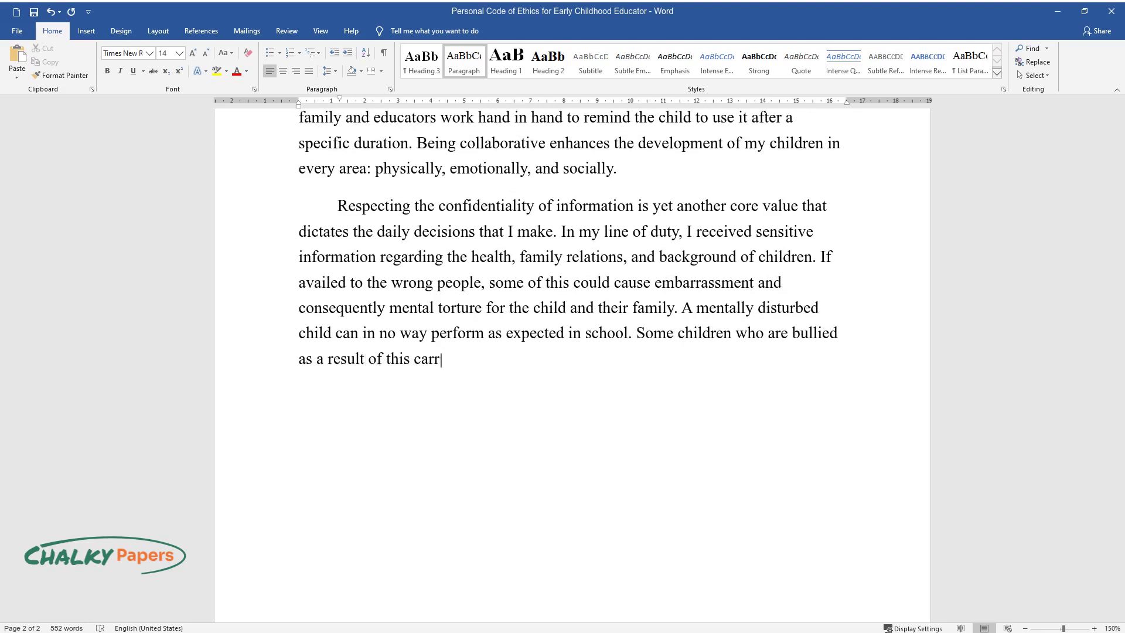
{"action": "type", "text": "esult of this carry the trauma into adulthood. I unde"}
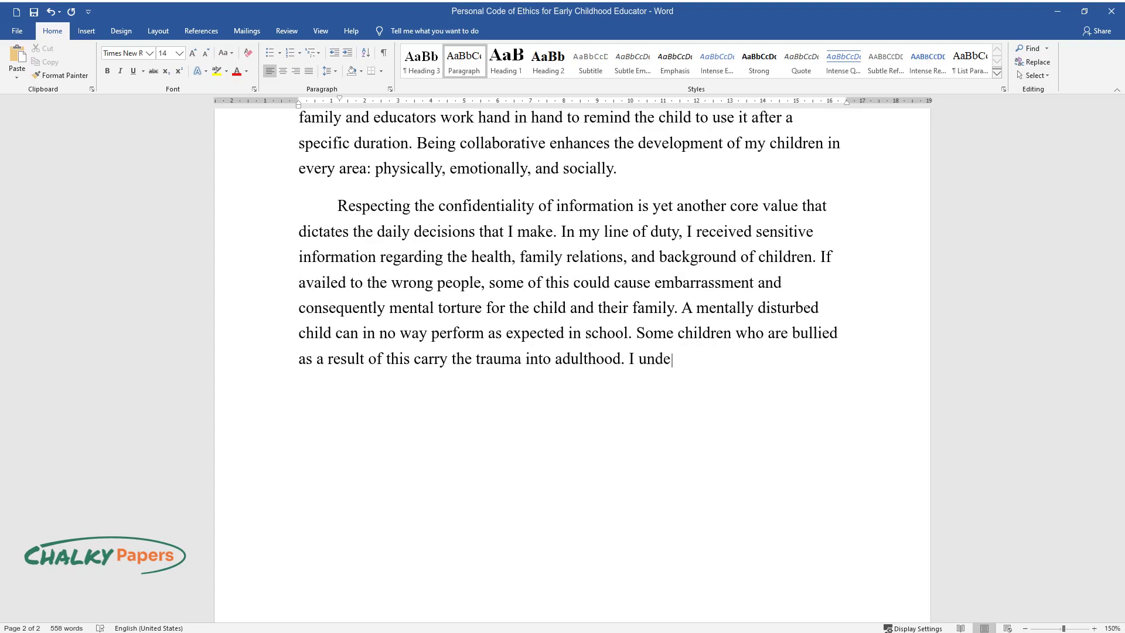
{"action": "type", "text": "rstand that the only time I am allo"}
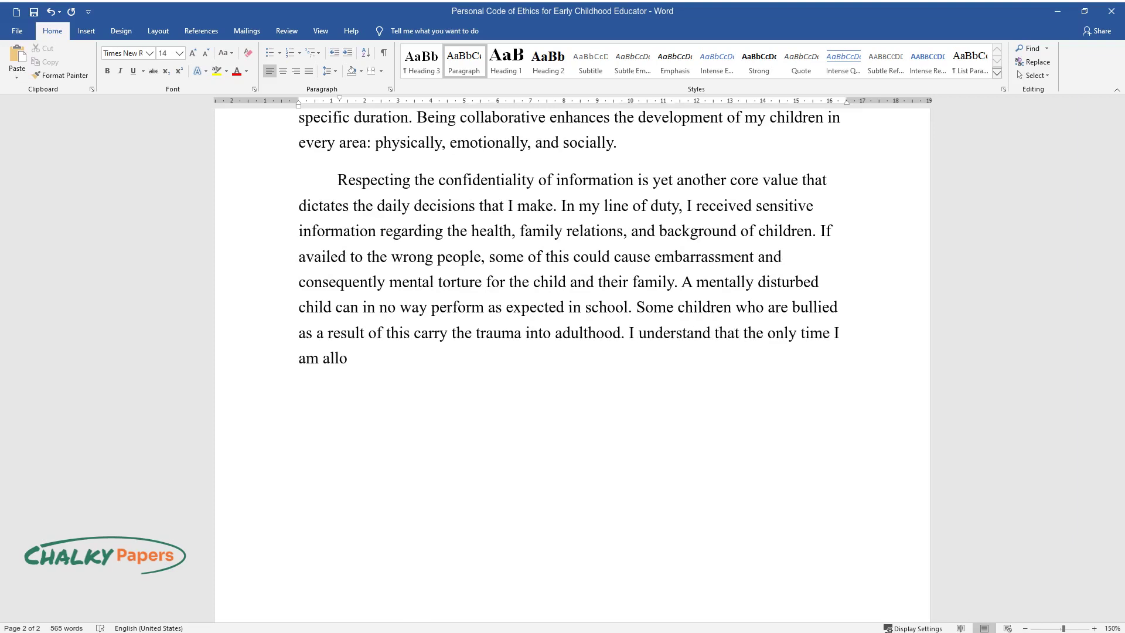
{"action": "type", "text": "wed to share any child's personal informati"}
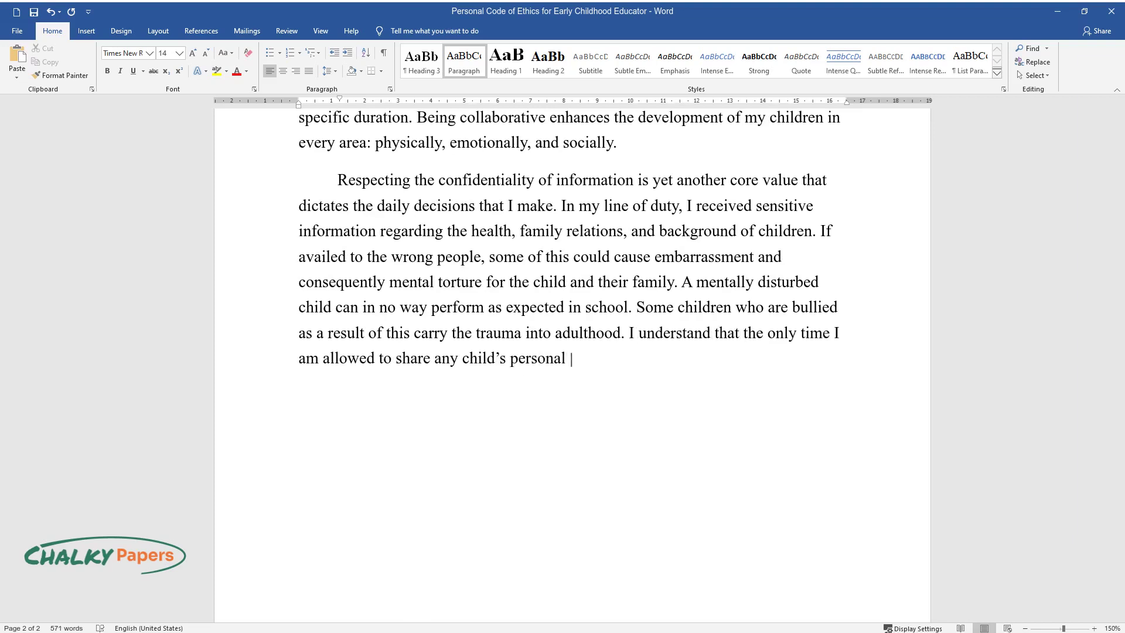
{"action": "type", "text": "on is if the parents or gu"}
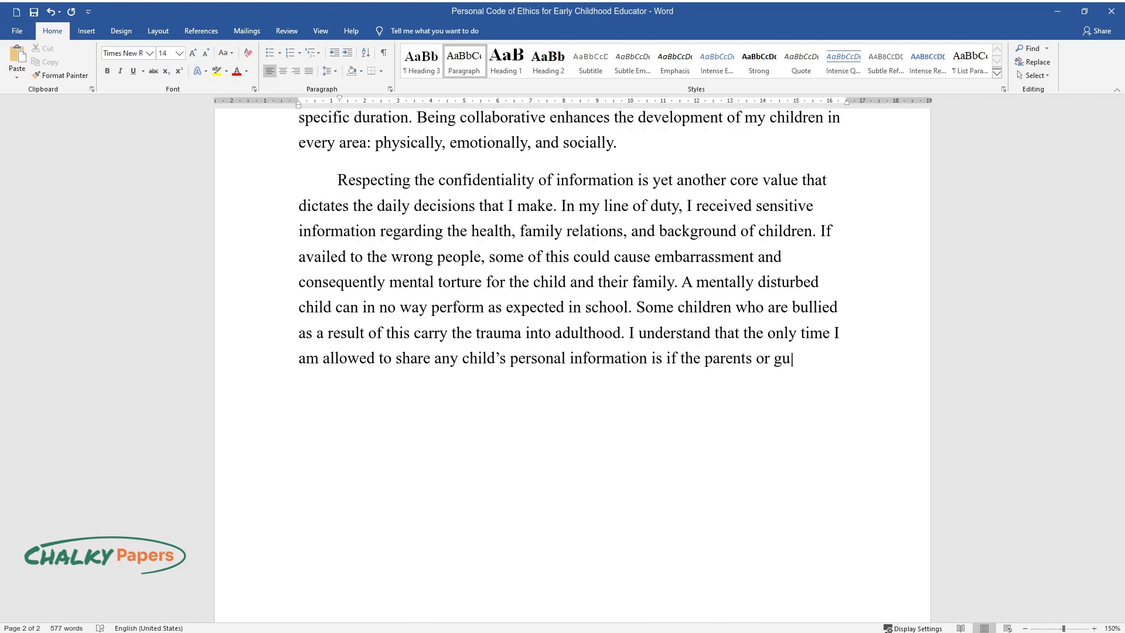
{"action": "type", "text": "ardians give me consent or when disc"}
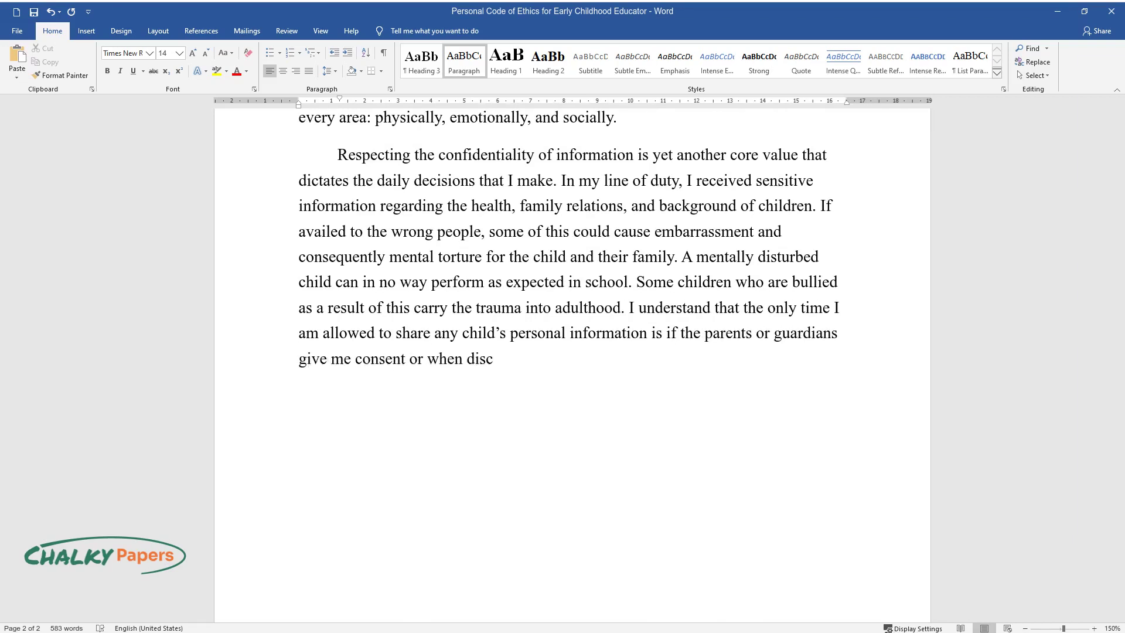
{"action": "type", "text": "losure without consent is allowed by the law. However, I must "}
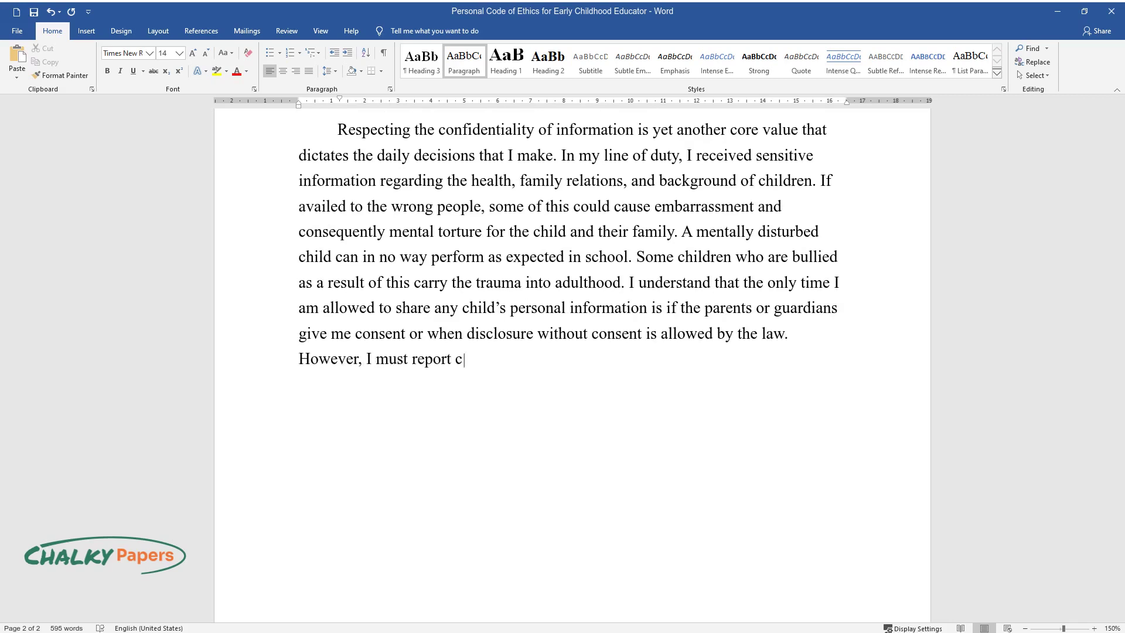
{"action": "type", "text": "report cases of abuse on the child without"}
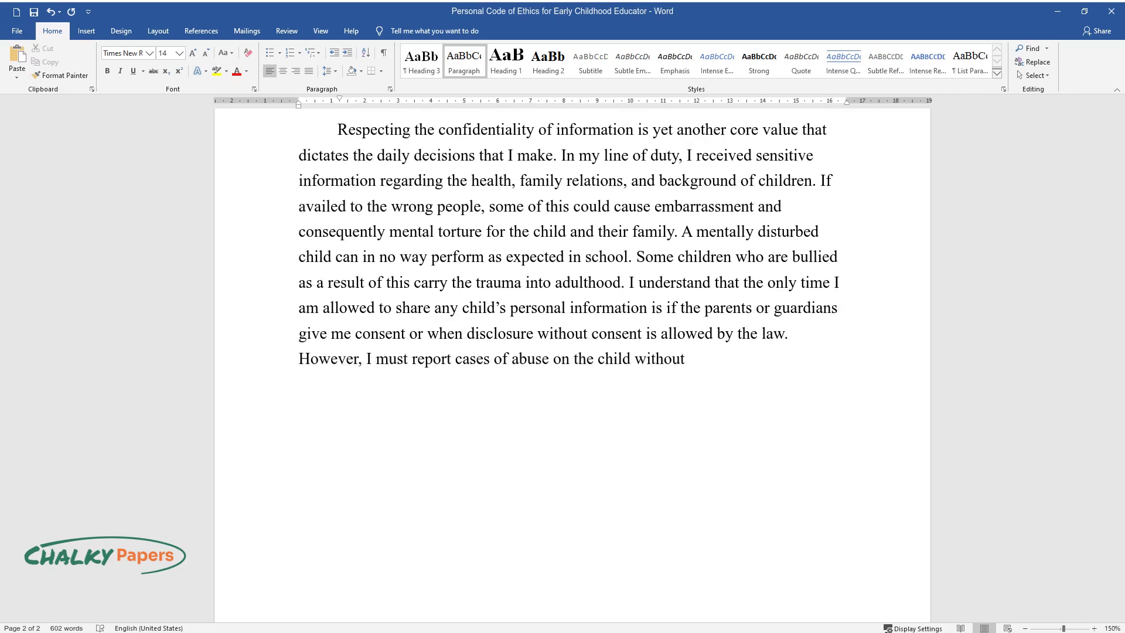
{"action": "type", "text": " divulging more information "}
{"action": "type", "text": "than is "}
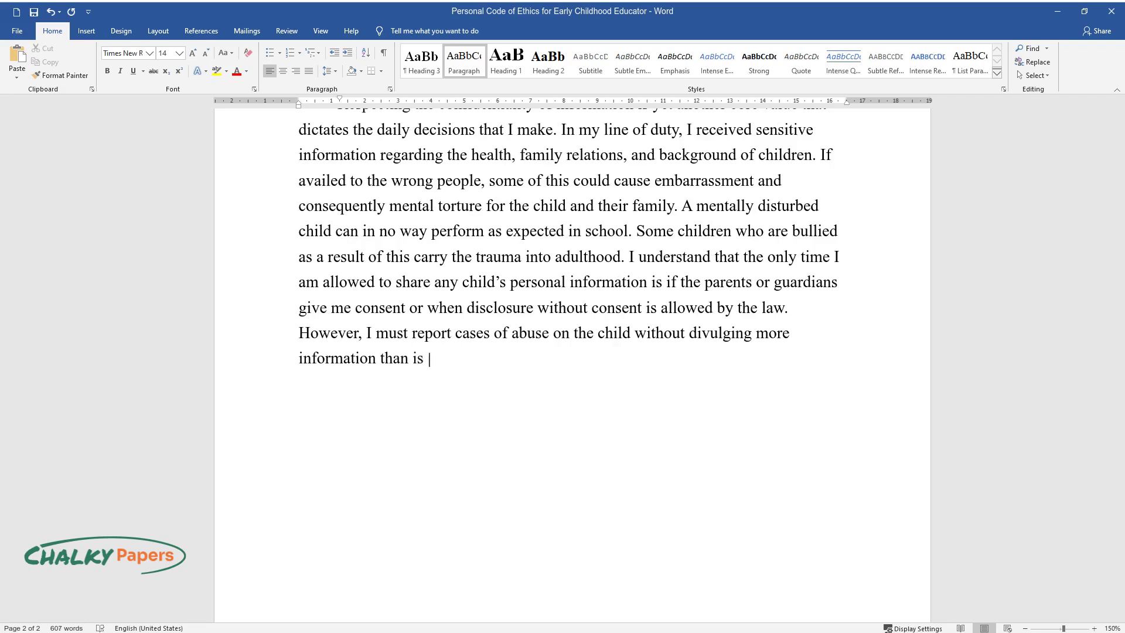
{"action": "type", "text": "necessary."}
{"action": "key", "text": "Return"}
Type the paragraph 'I am also continuously competent', ending 'within these relationships', then start a new paragraph.
{"action": "type", "text": "I am"}
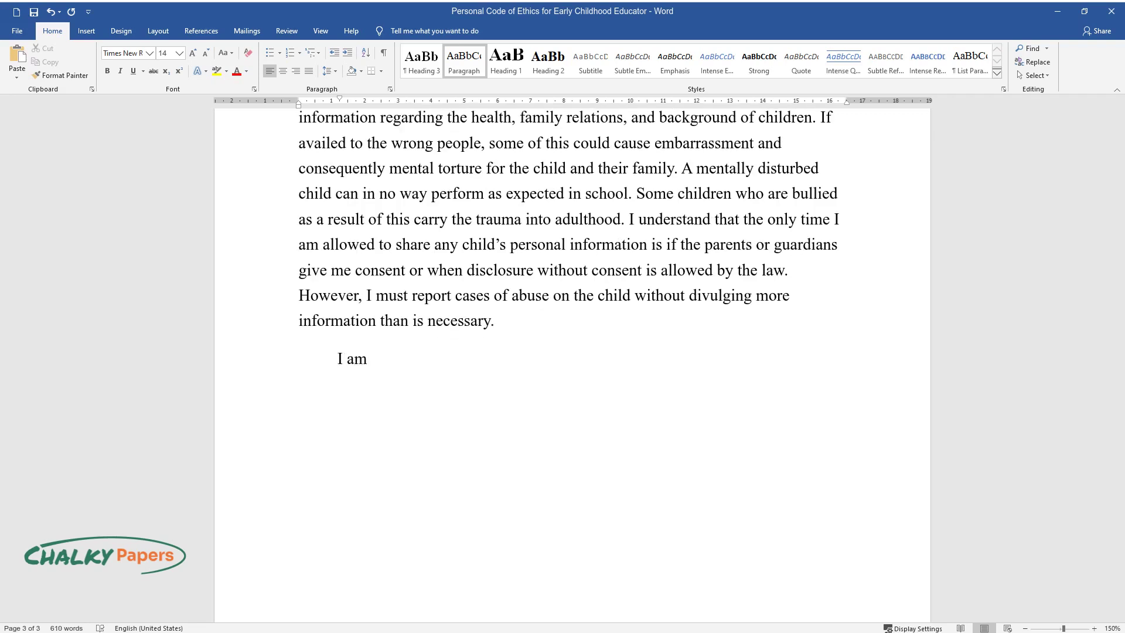
{"action": "type", "text": " also continuously competent. Every"}
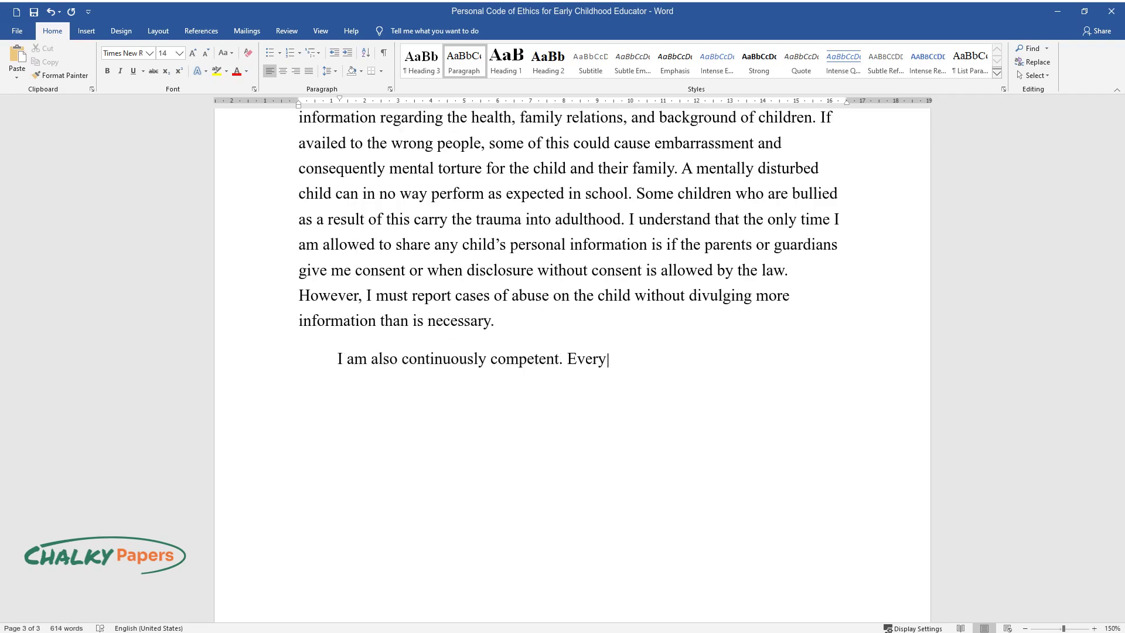
{"action": "type", "text": " day new technologies, ways of di"}
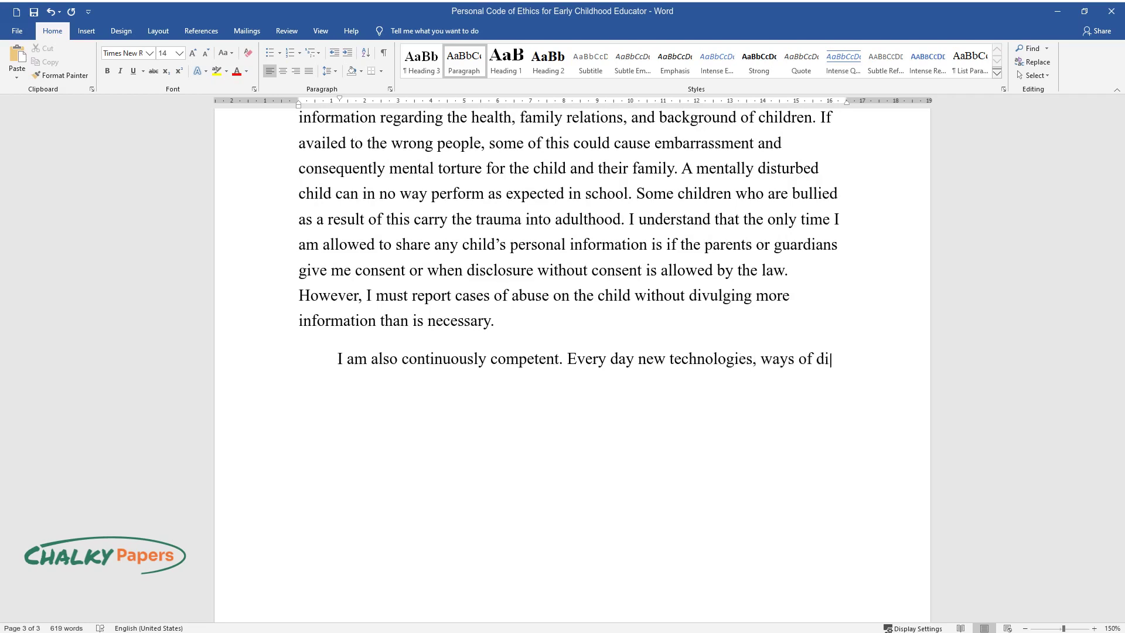
{"action": "type", "text": "sciplining children, and curriculu"}
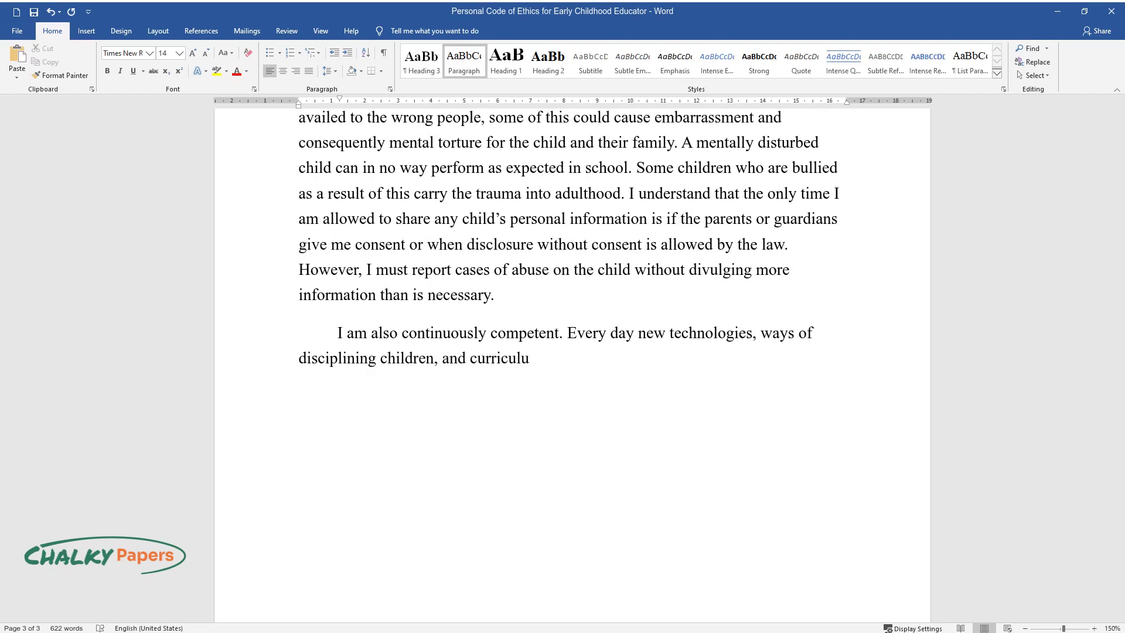
{"action": "type", "text": "ms, among others, come up. As an e"}
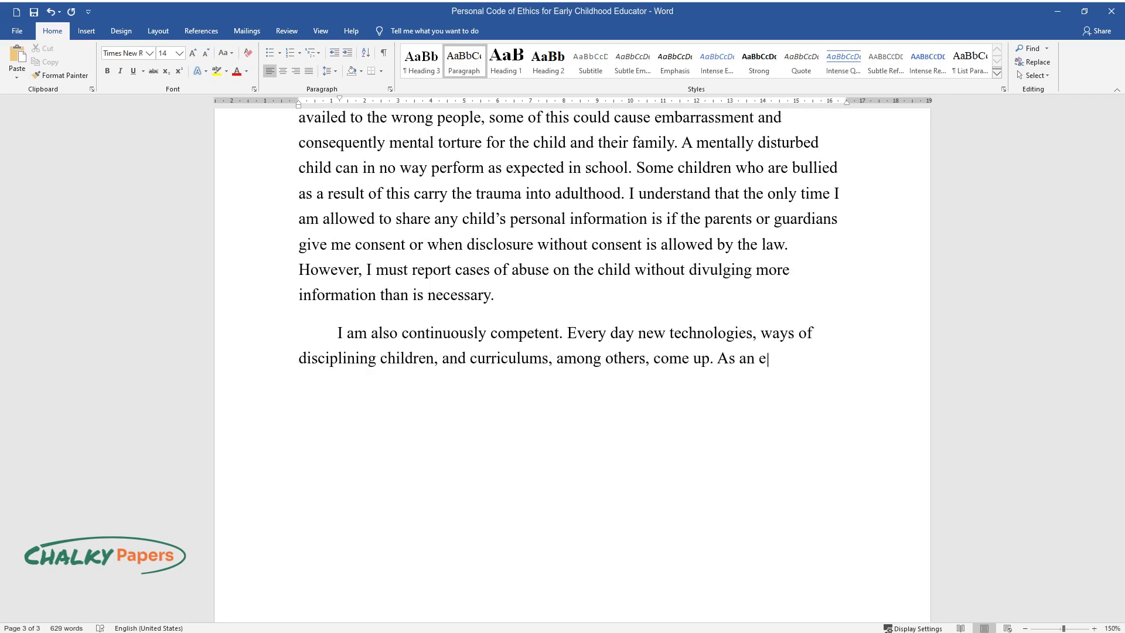
{"action": "type", "text": "ducator, I must k"}
{"action": "type", "text": "eep up with the t"}
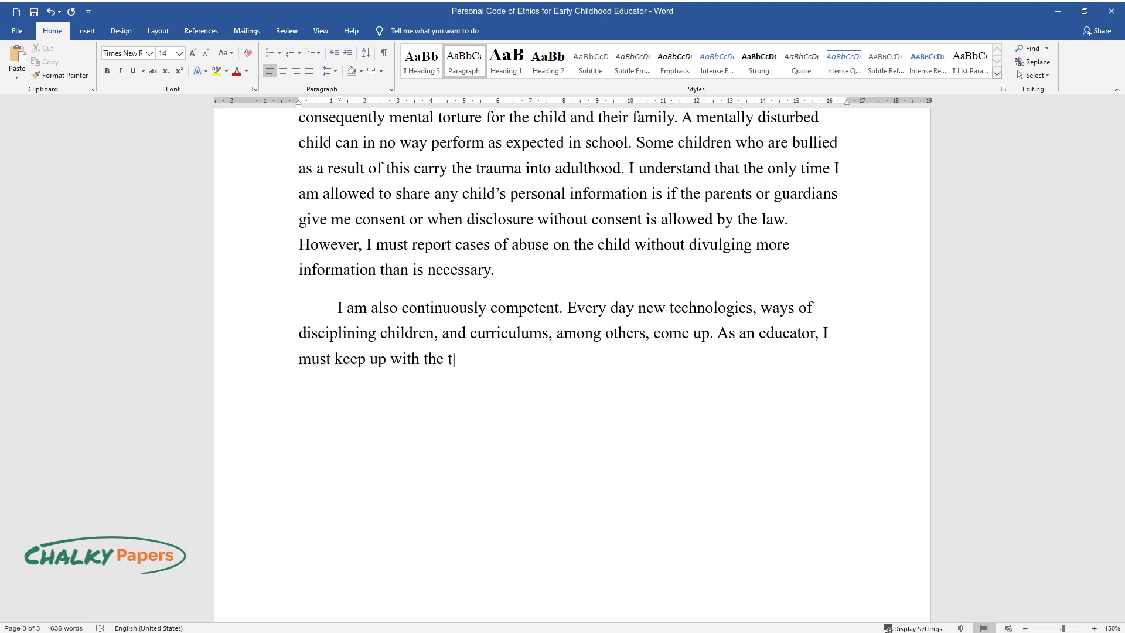
{"action": "type", "text": "rends to ensure that what I transf"}
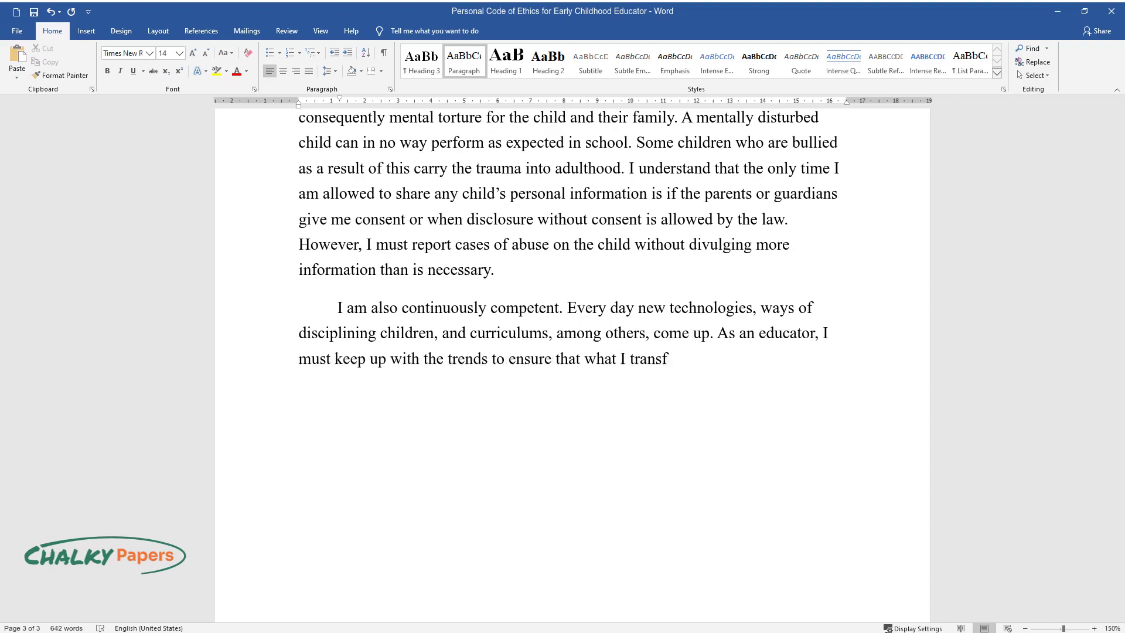
{"action": "type", "text": "er to the children is updated. Being compe"}
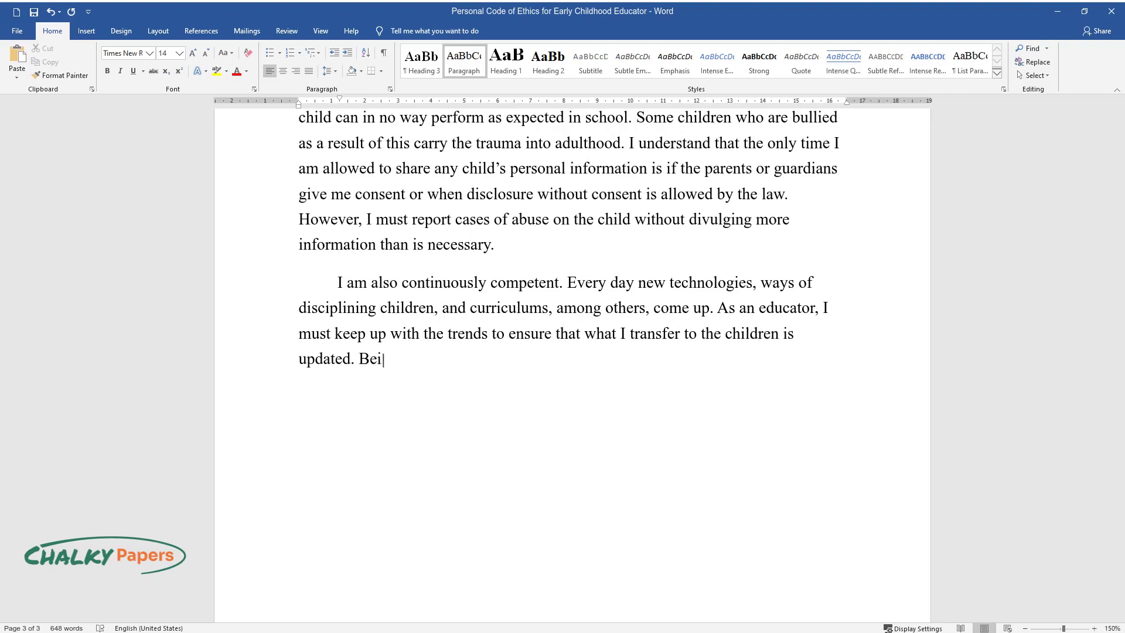
{"action": "type", "text": "tent builds awareness, cap"}
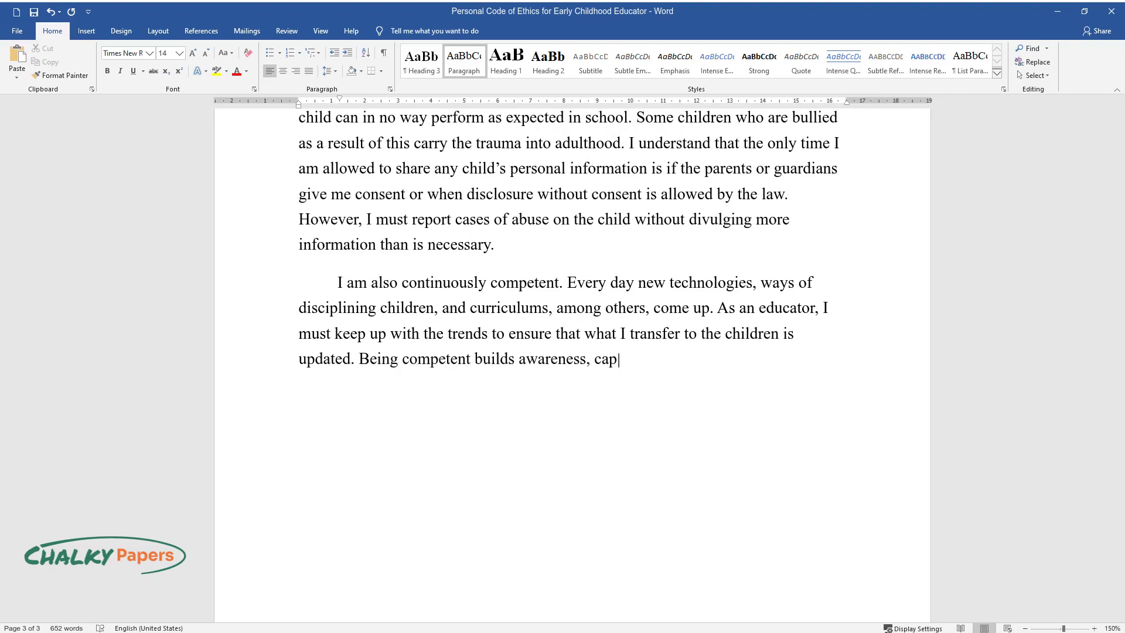
{"action": "type", "text": "acity to change, and readiness, an"}
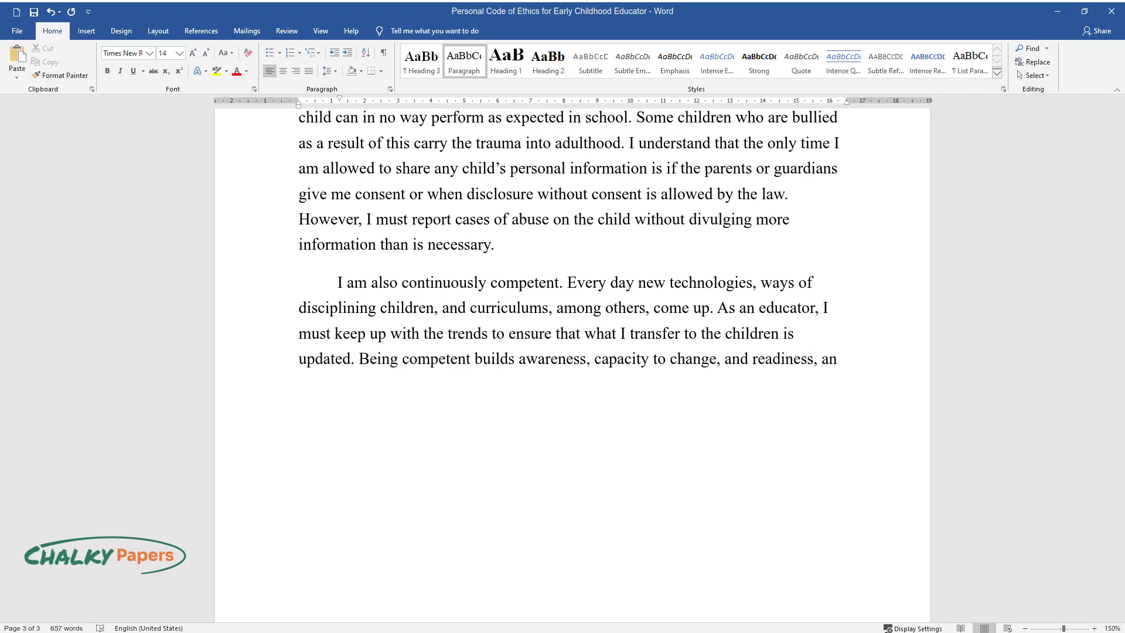
{"action": "type", "text": "d supports exploration and adaptat"}
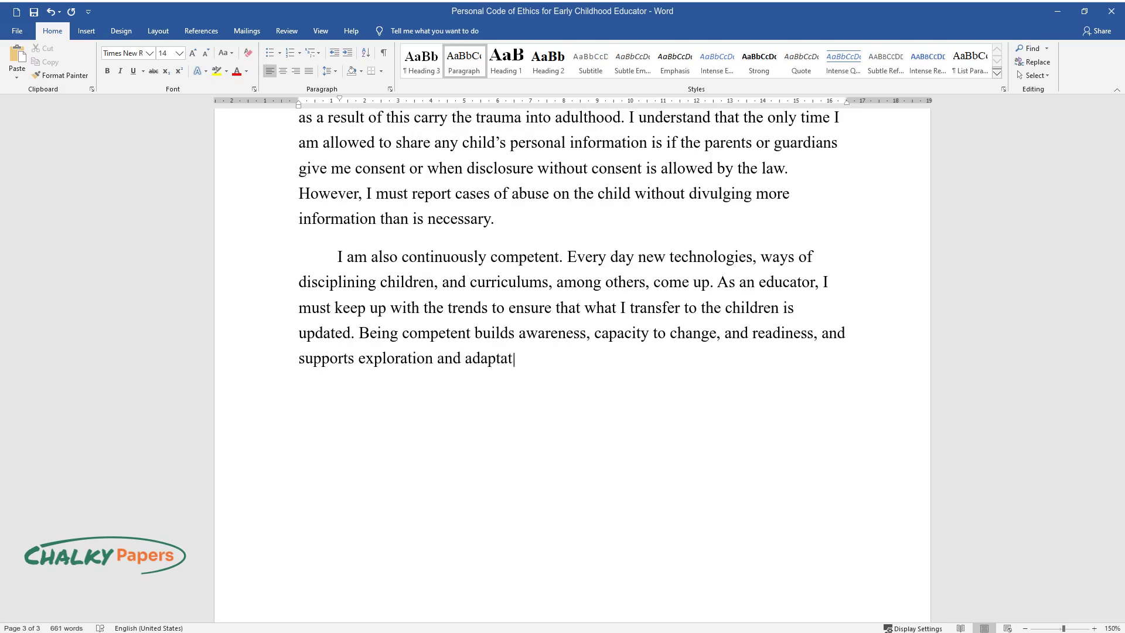
{"action": "type", "text": "ion in this field. The only way I"}
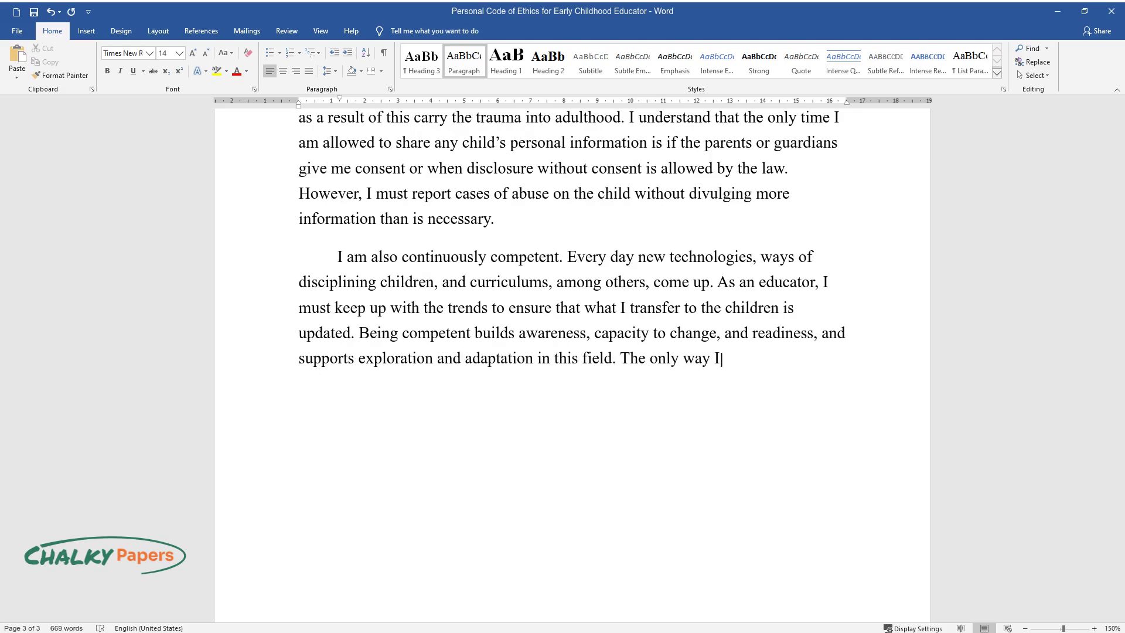
{"action": "type", "text": " can achieve this is through keeping updated resear"}
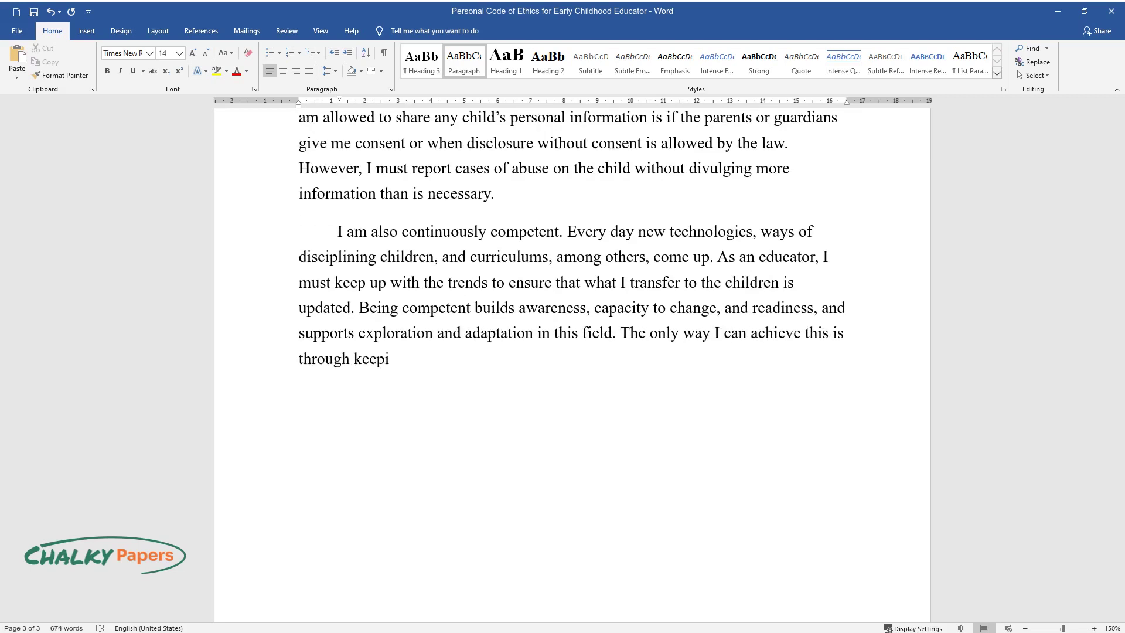
{"action": "type", "text": "ch content and kn"}
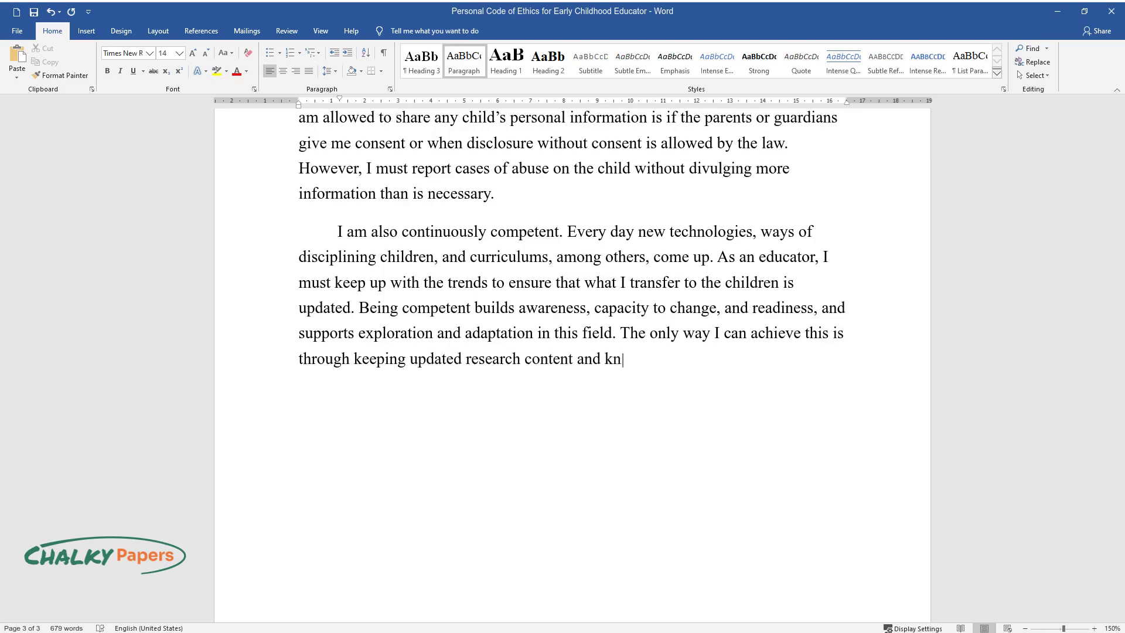
{"action": "type", "text": "owledge about the practices recommended in "}
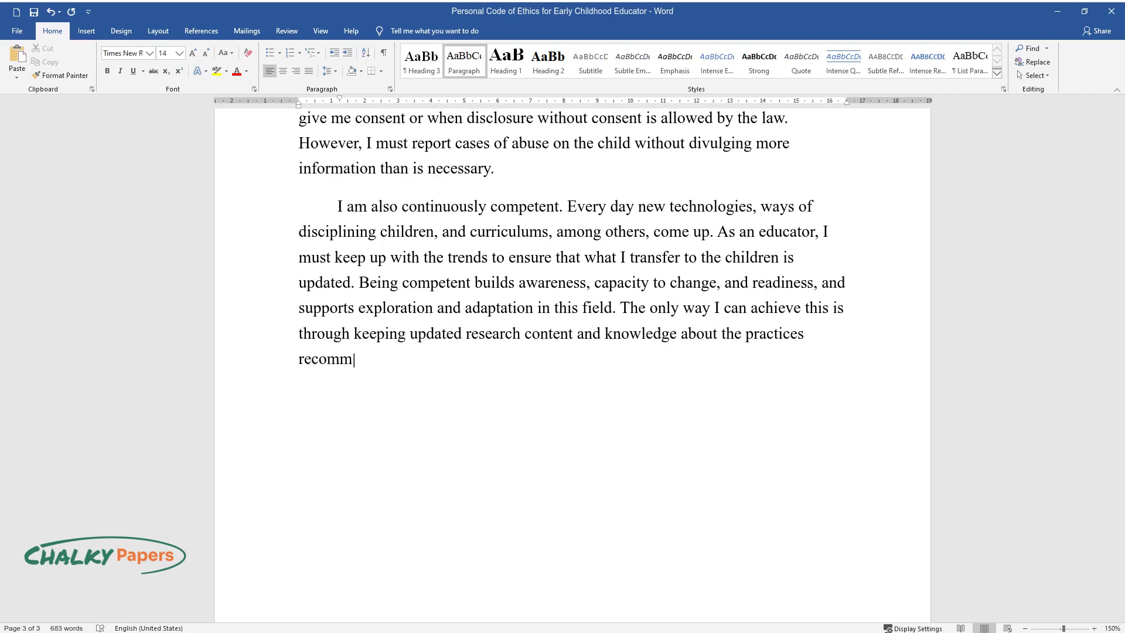
{"action": "type", "text": "early childhood practices"}
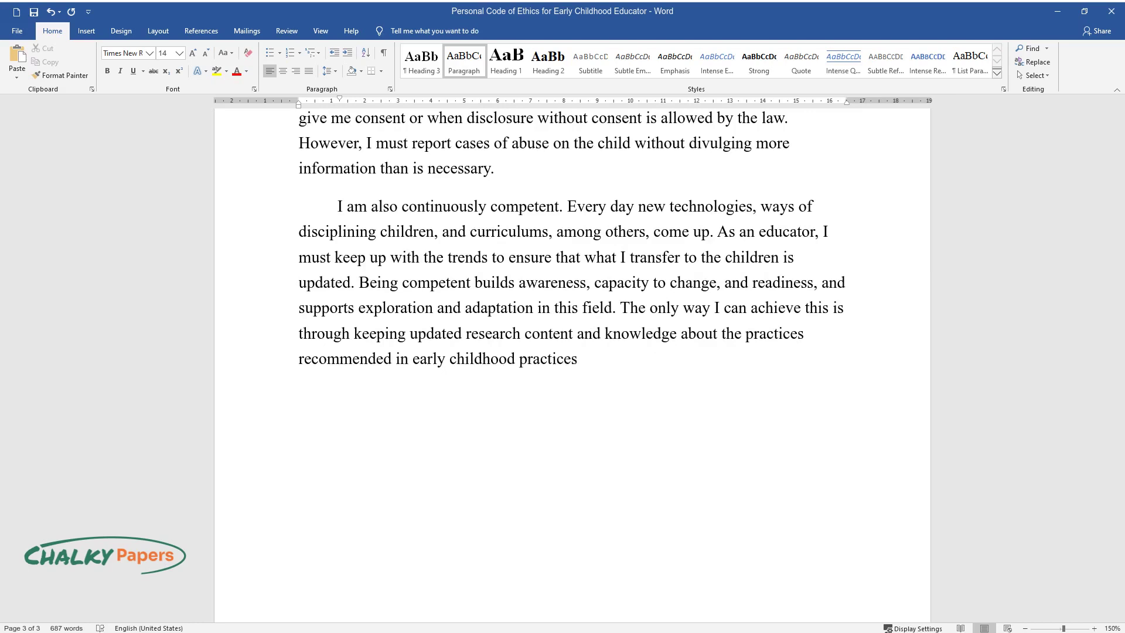
{"action": "type", "text": ". It is also essential to pursue a"}
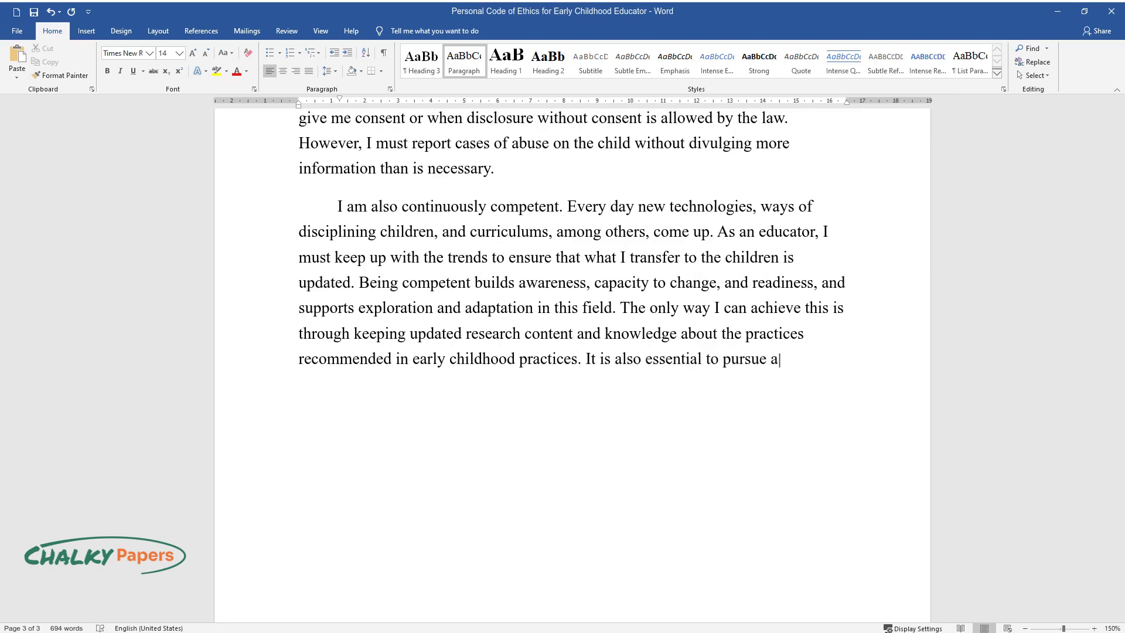
{"action": "type", "text": "nd build collabor"}
{"action": "type", "text": "ative professiona"}
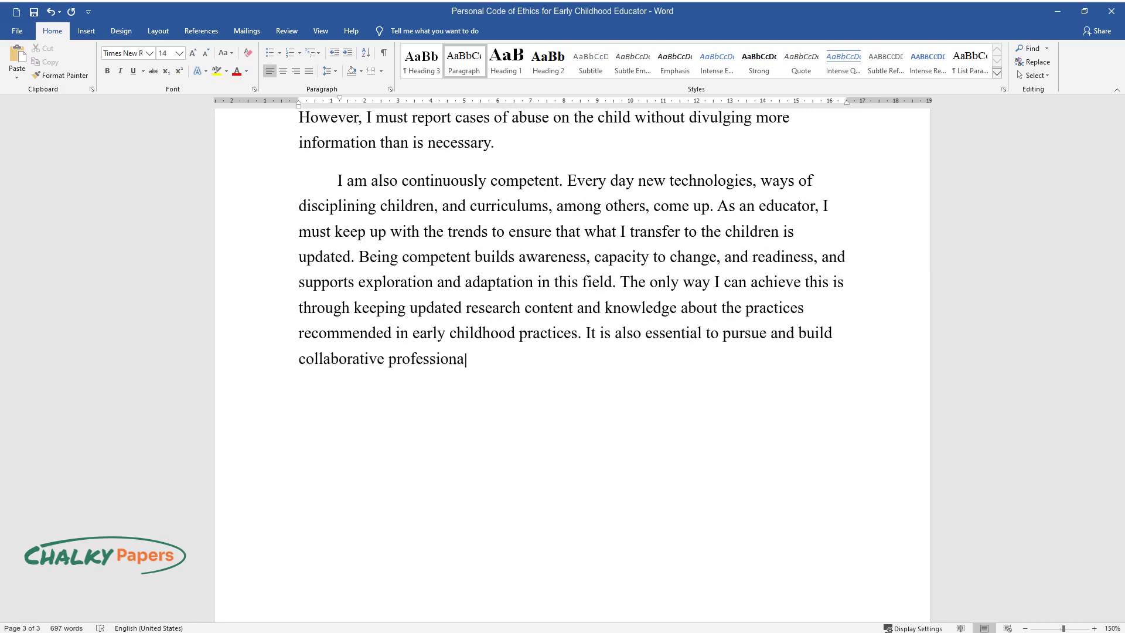
{"action": "type", "text": "l relationships while remaining a"}
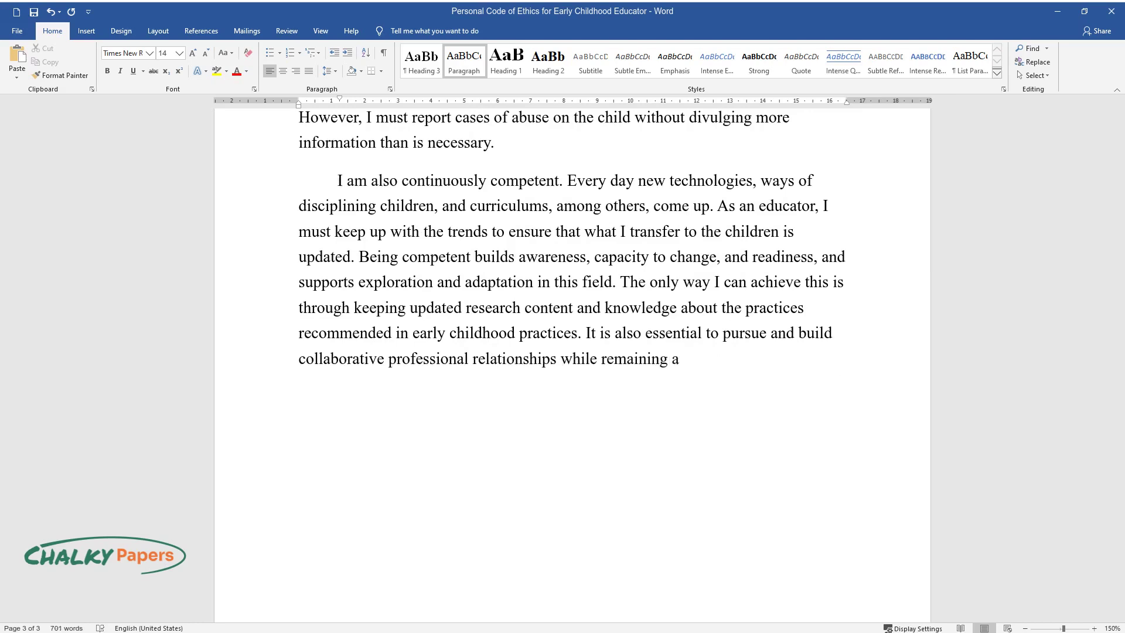
{"action": "type", "text": "ware and challenging the power dim"}
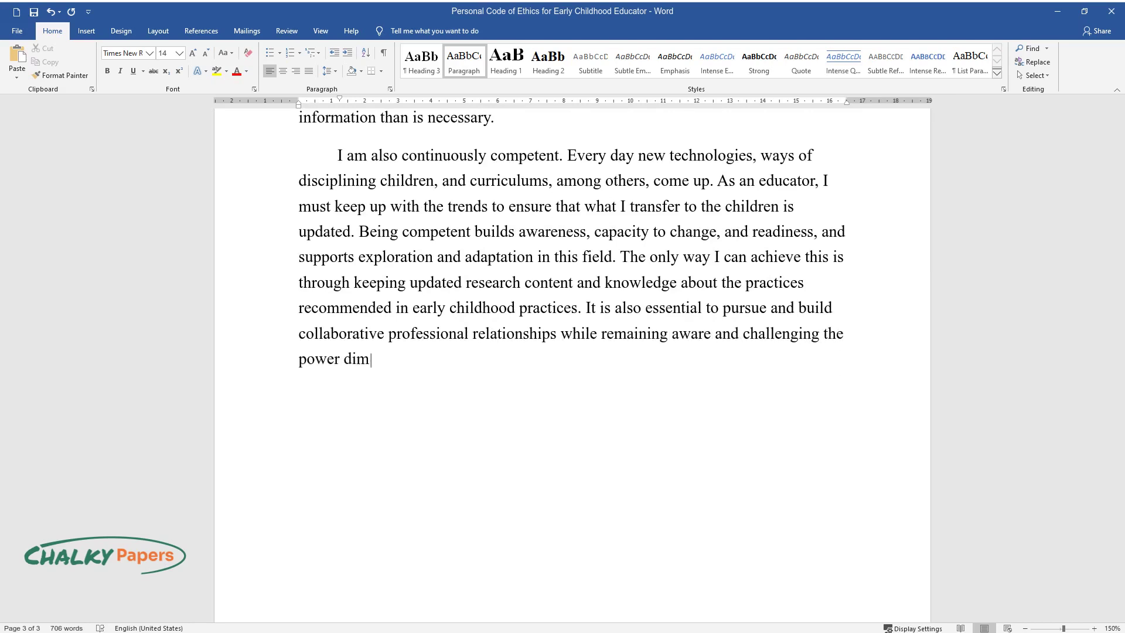
{"action": "type", "text": "ensions within these relationships"}
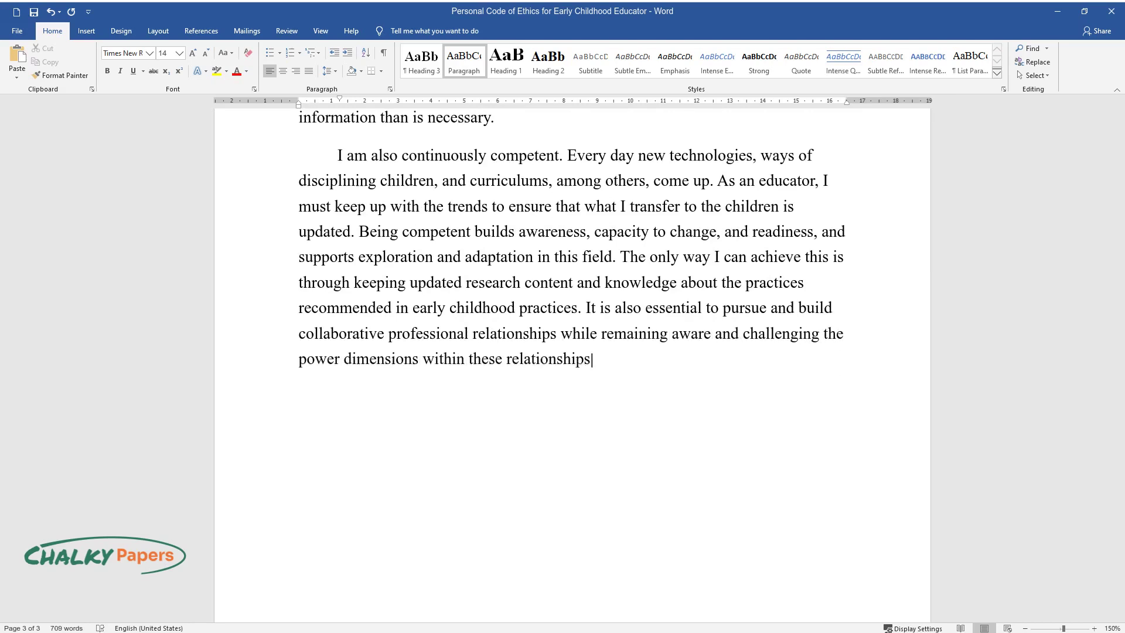
{"action": "type", "text": "."}
{"action": "key", "text": "Return"}
Begin the paragraph 'As an early childhood educator, I also need to be assertive in maintaining healthy boundaries'.
{"action": "type", "text": "As an"}
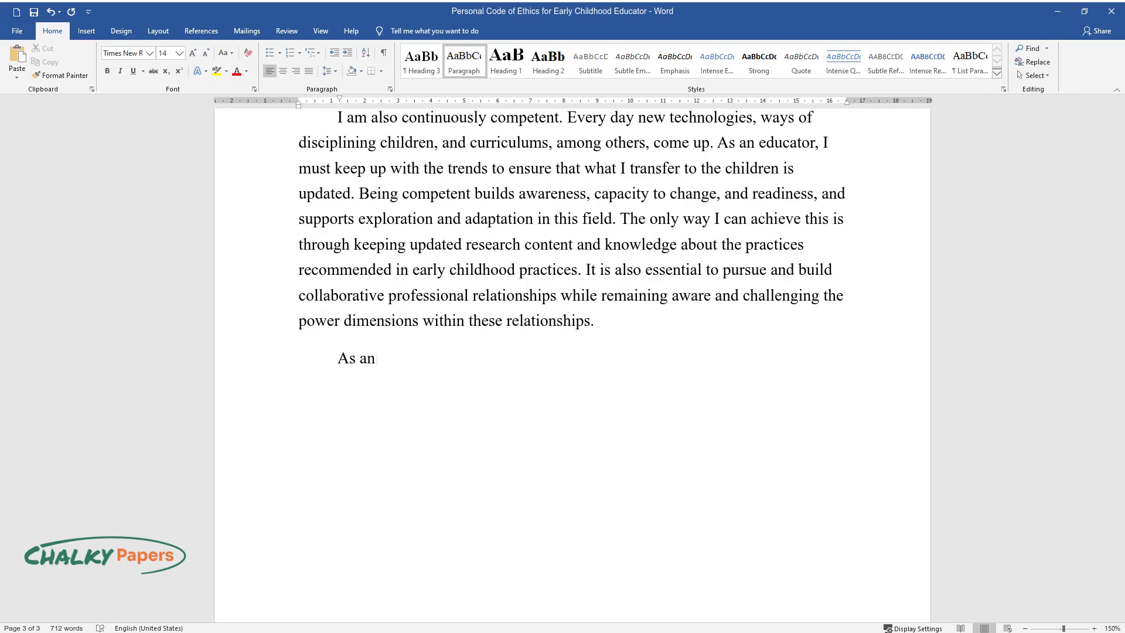
{"action": "type", "text": " early childhood educator, I also ne"}
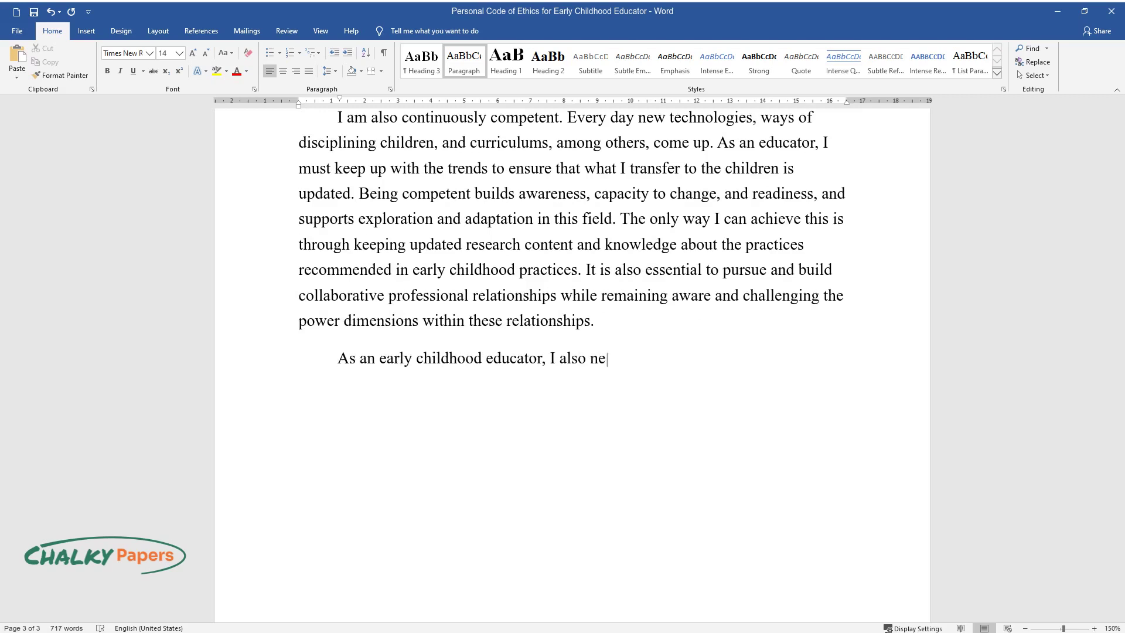
{"action": "type", "text": "ed to be assertive in maintaining he"}
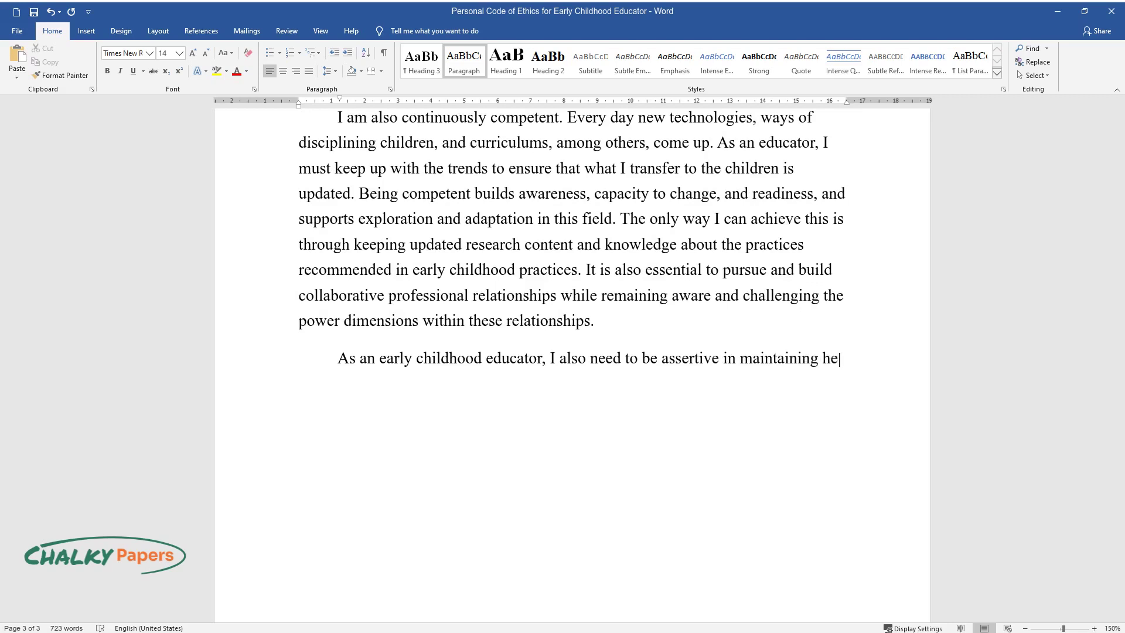
{"action": "type", "text": "althy boundaries. Maintaining profe"}
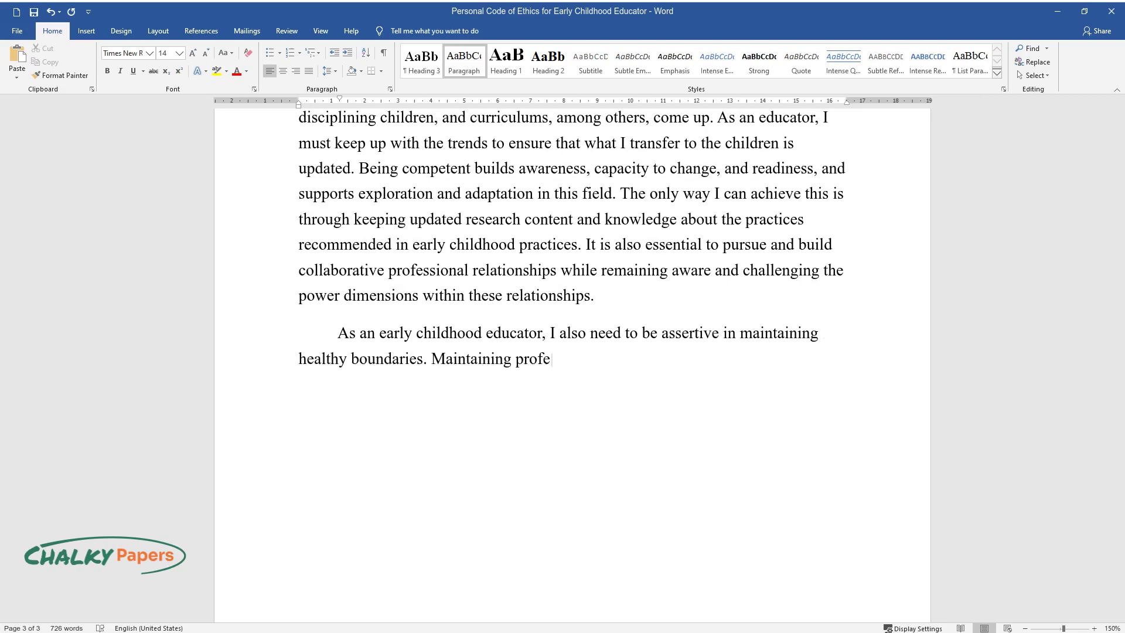
{"action": "type", "text": "ssional boundaries ensures that I us"}
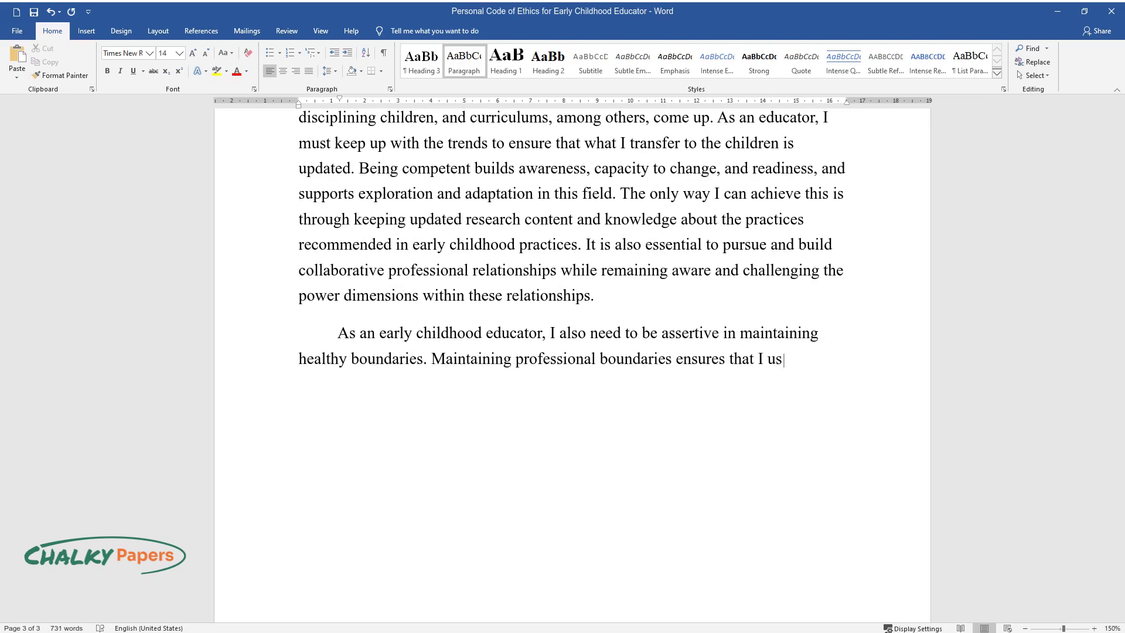
{"action": "type", "text": "e my power well and fairly. The pur"}
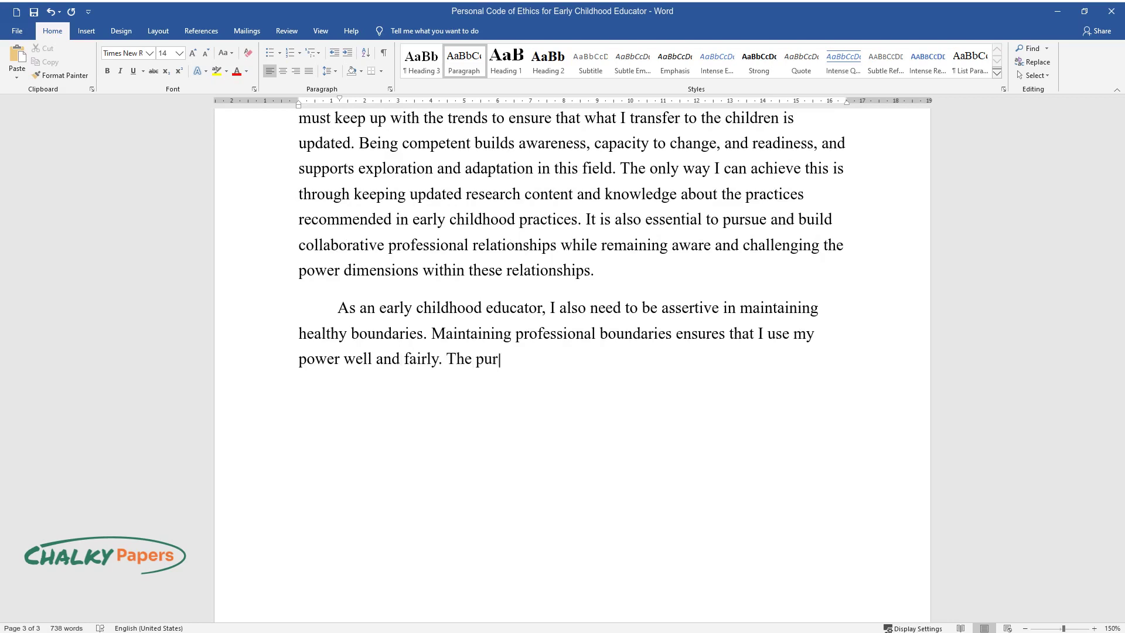
{"action": "type", "text": "pose of being as knowledgeable as I "}
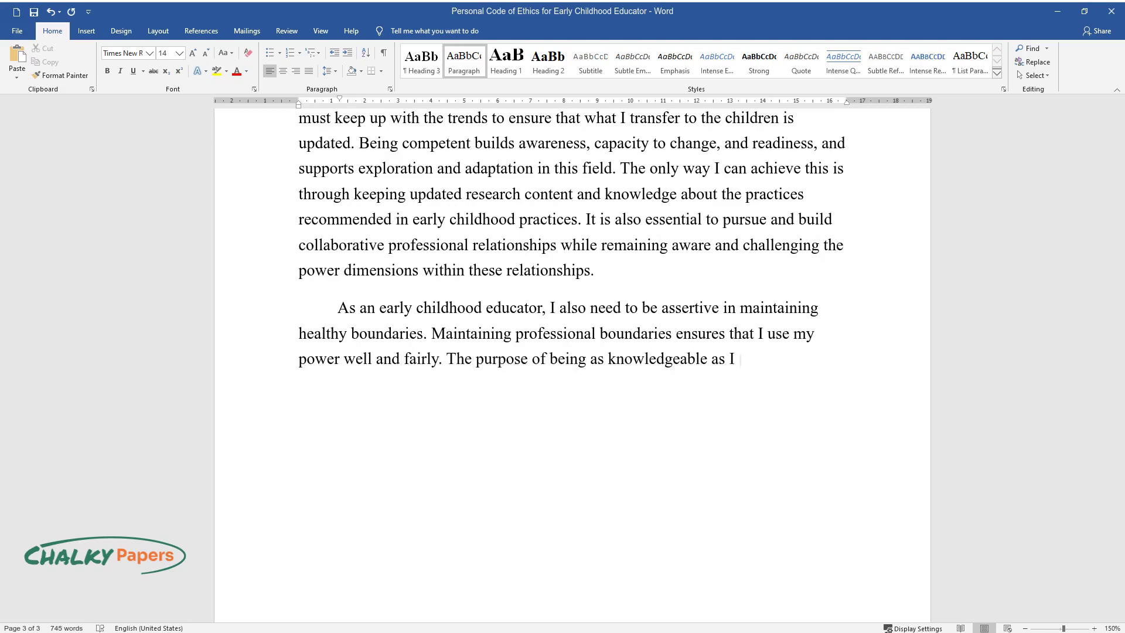
{"action": "type", "text": "am is to build healthy relationships"}
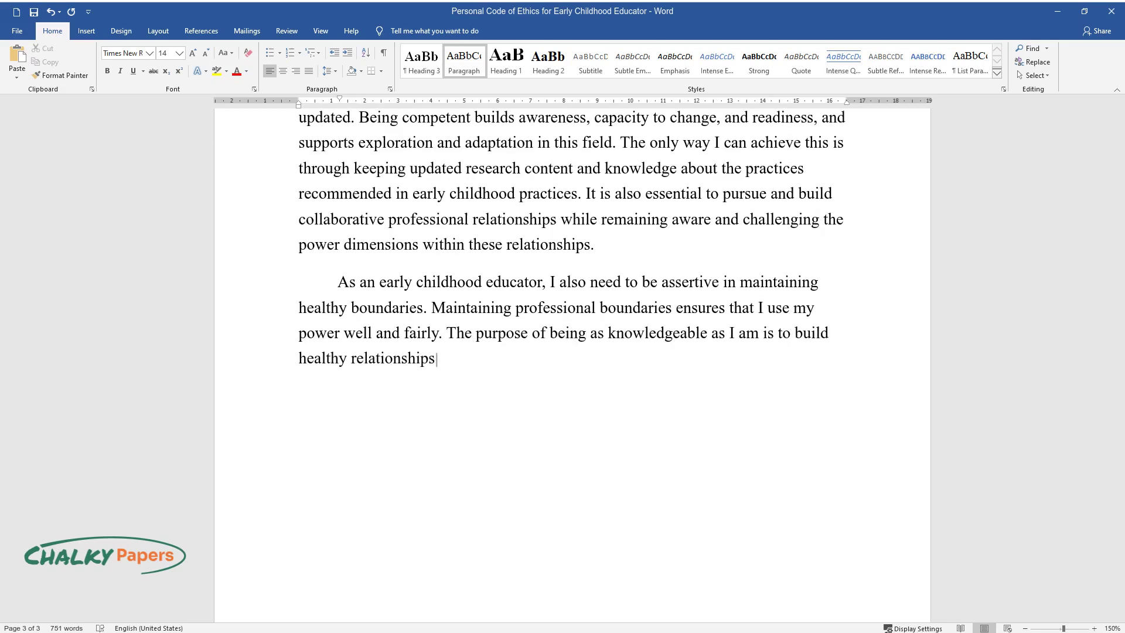
{"action": "type", "text": " that support the development of the"}
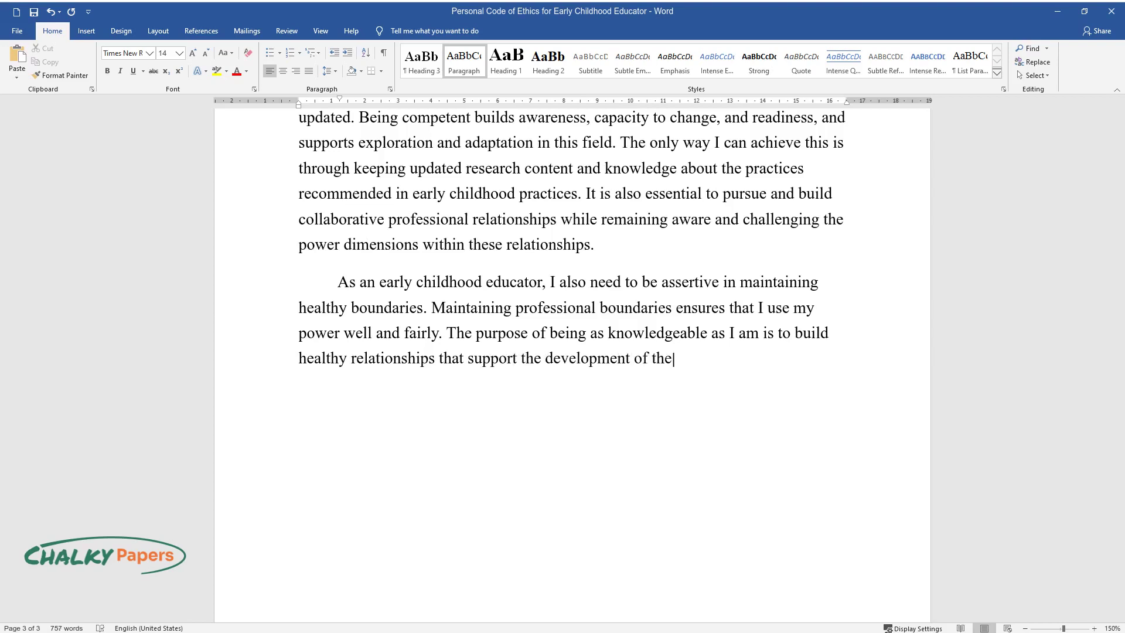
{"action": "type", "text": " children and should not be in any way used to exploi"}
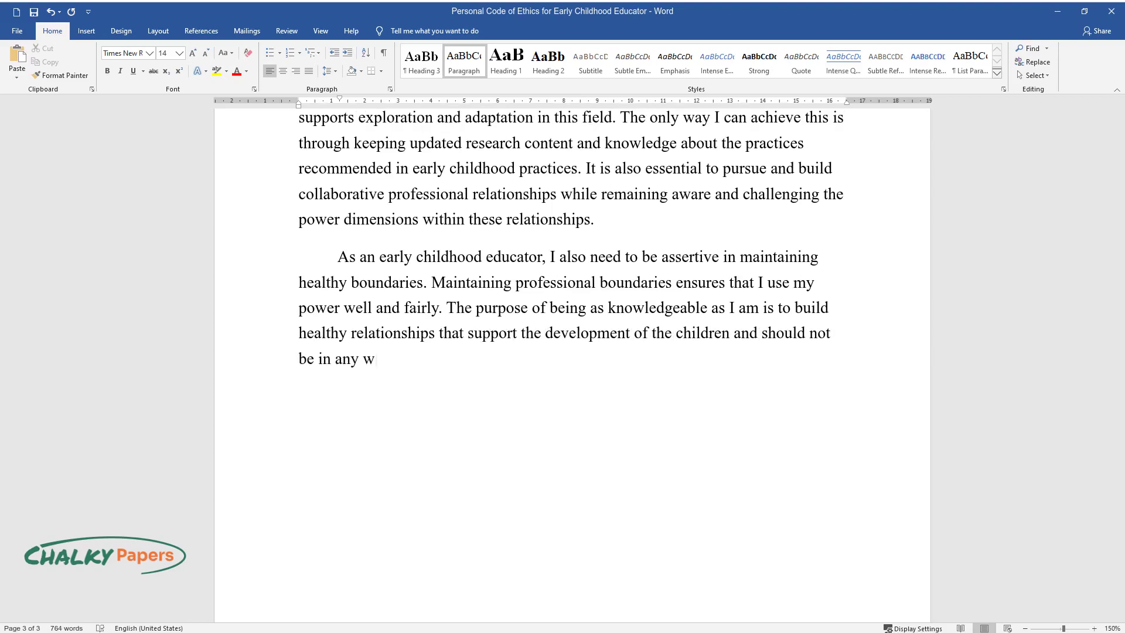
{"action": "type", "text": "t them. One way th"}
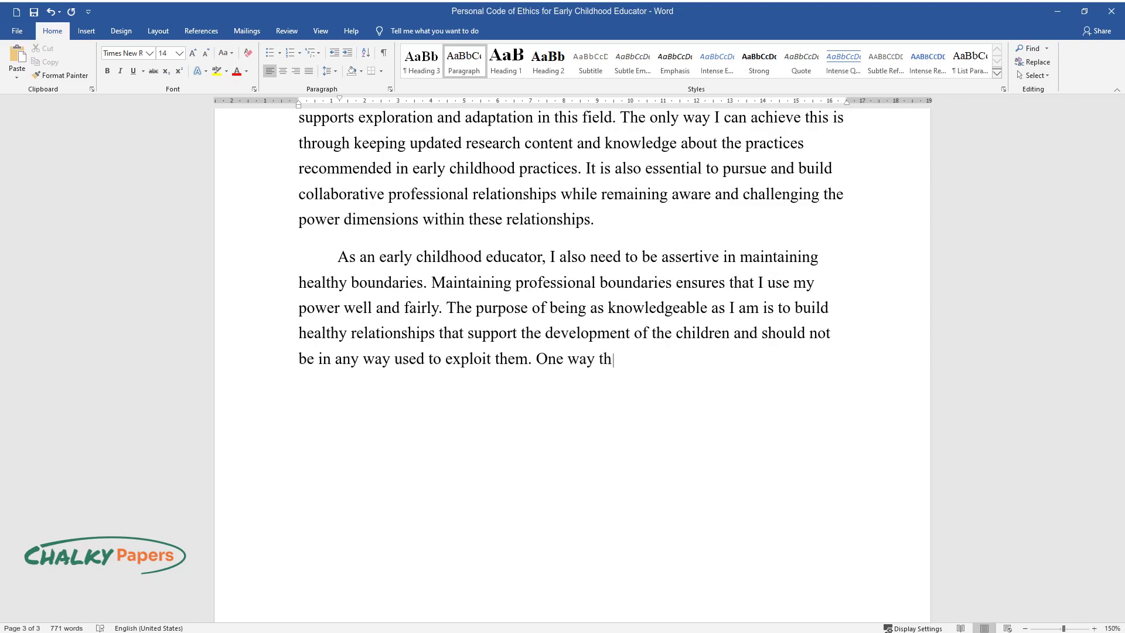
{"action": "type", "text": "is can be done is through identifying, solvin"}
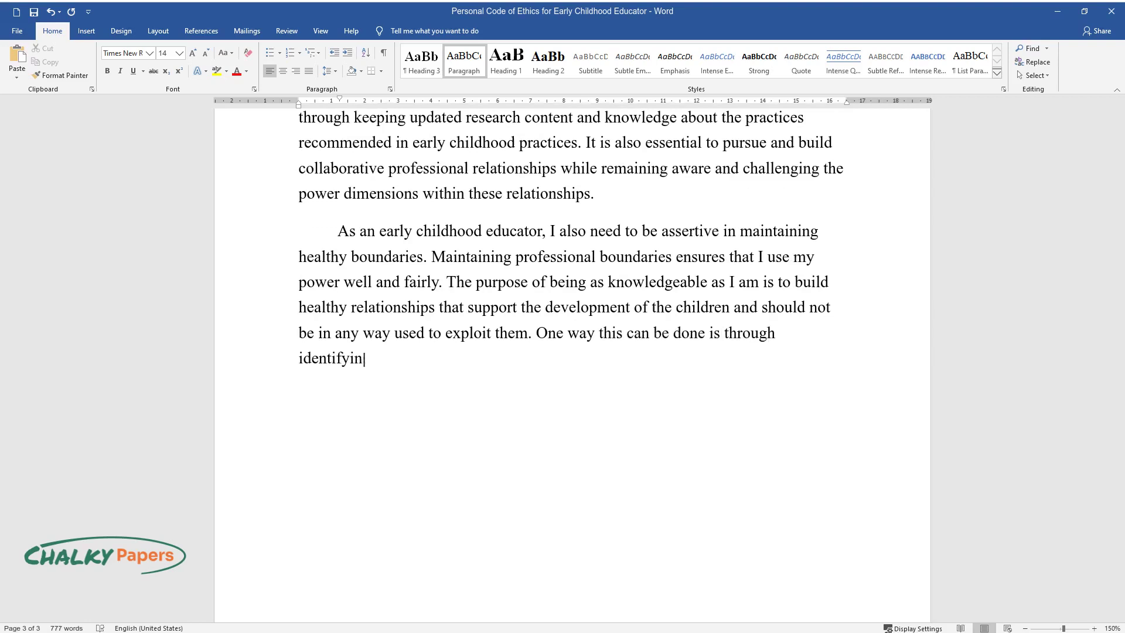
{"action": "type", "text": "g, or avoiding potential co"}
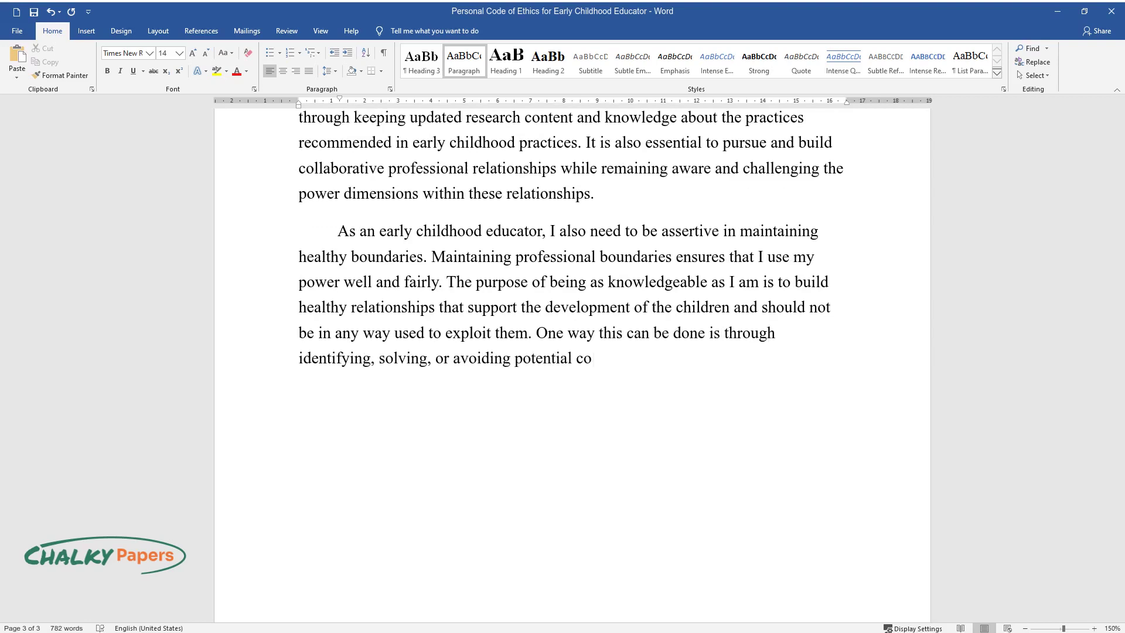
{"action": "type", "text": "nflicts of interest. Maintaining he"}
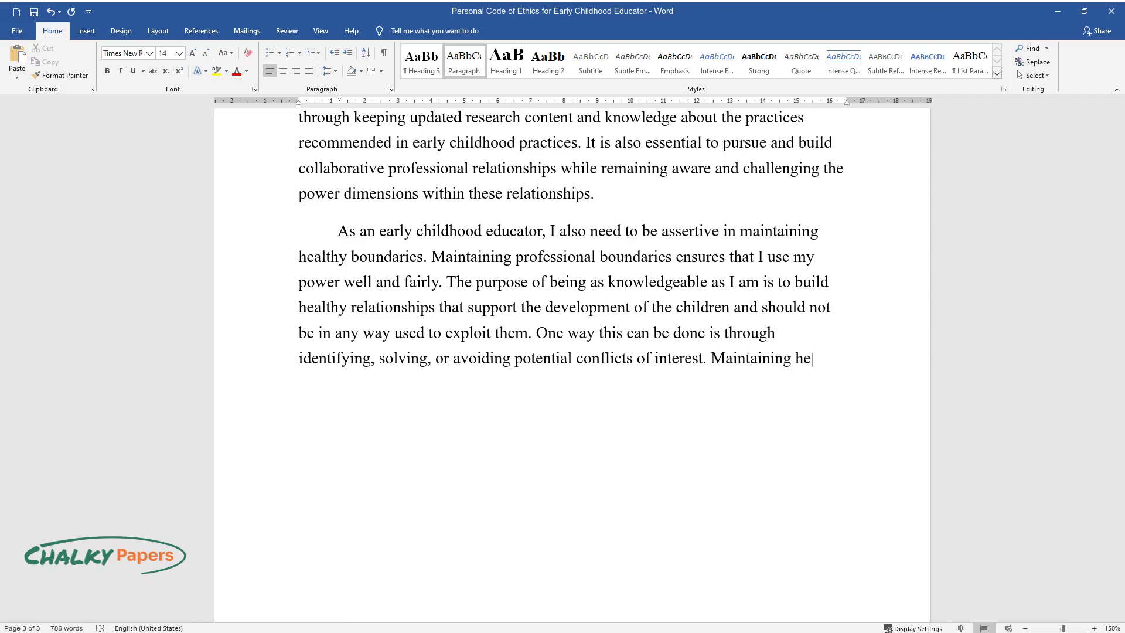
{"action": "type", "text": "althy boundaries can be challenging"}
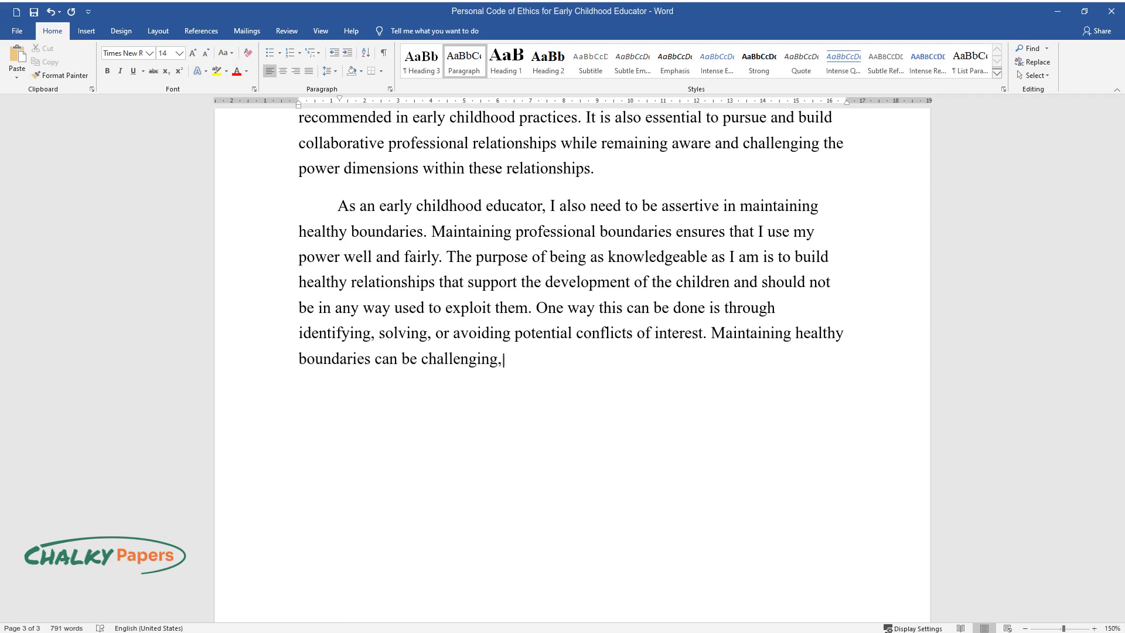
{"action": "type", "text": ", but they are essential if things ar"}
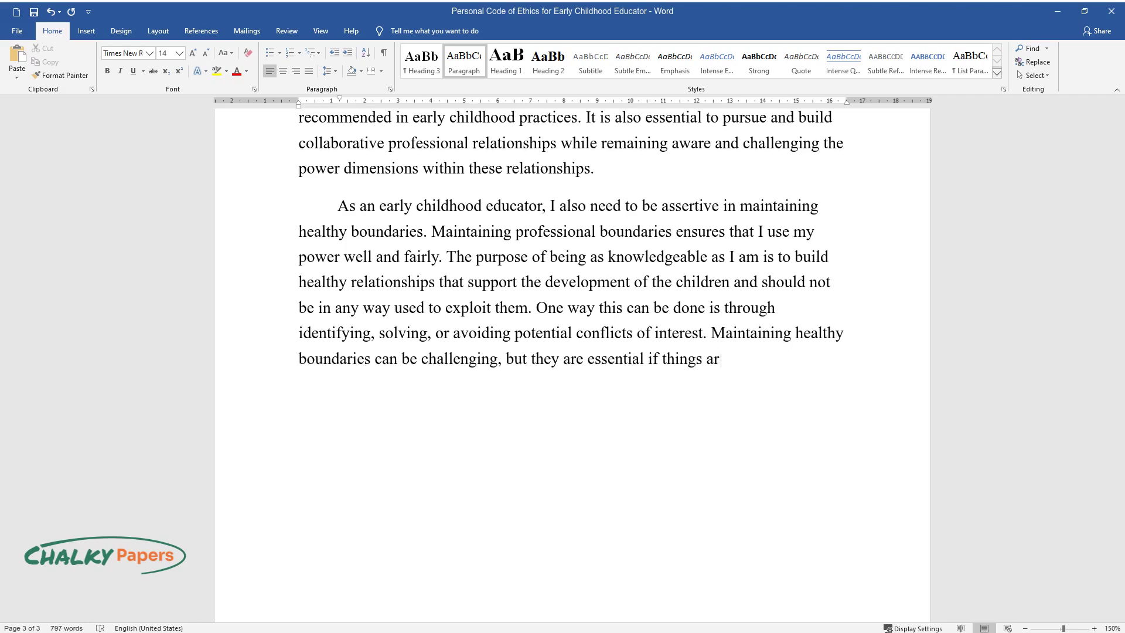
{"action": "type", "text": "e to run accordingly, and they also "}
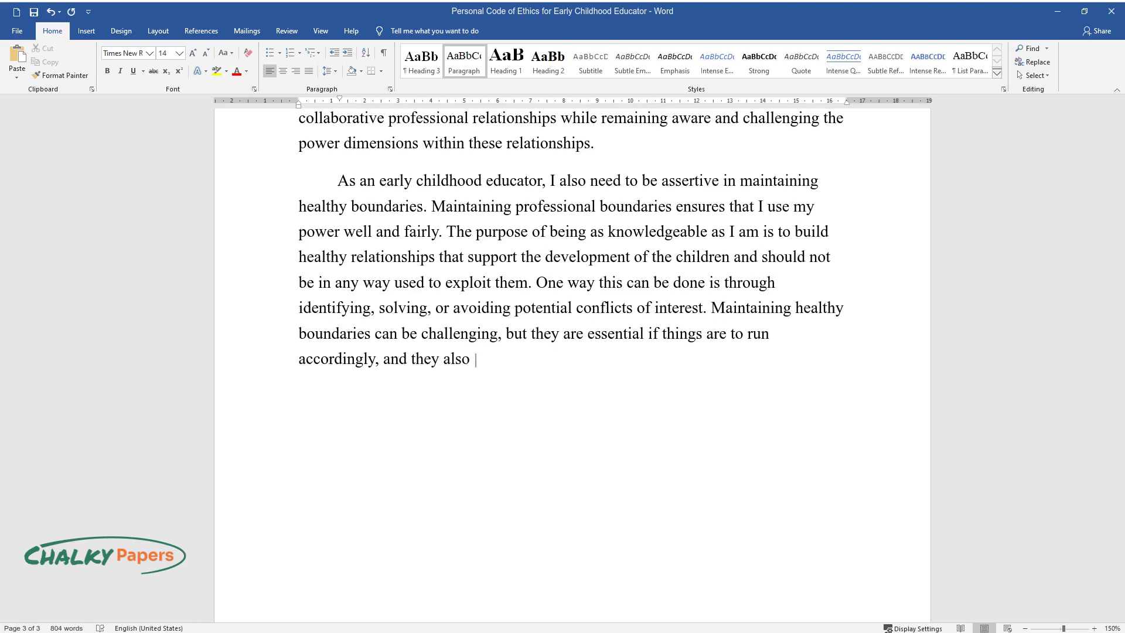
{"action": "type", "text": "facilitate the feeling of safety fo"}
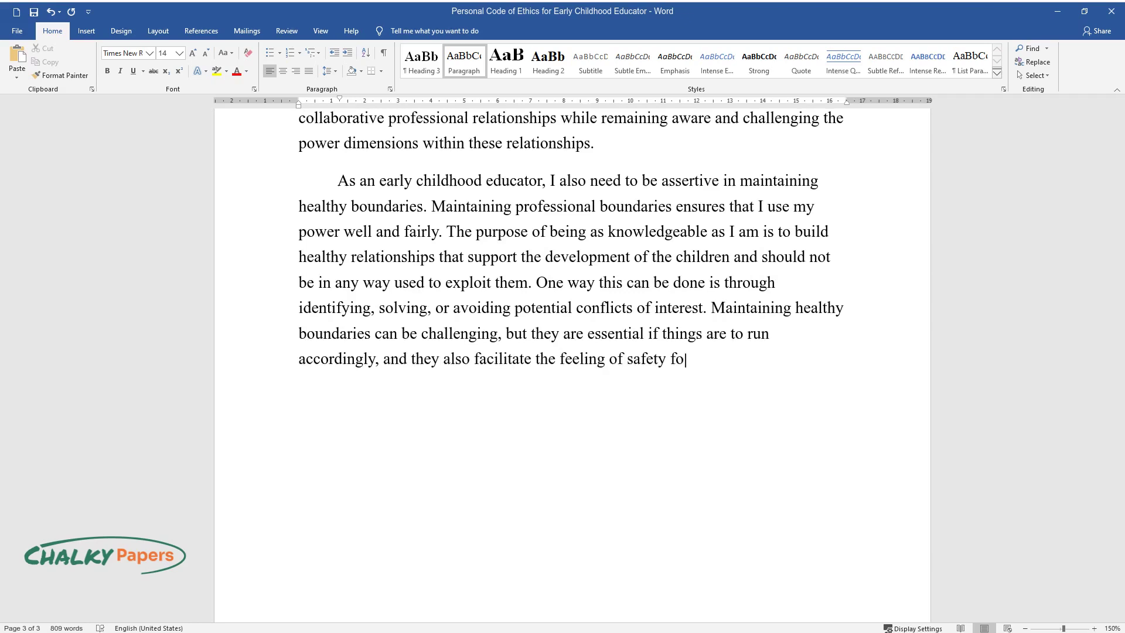
{"action": "type", "text": "r the children. Children can be manipulative "}
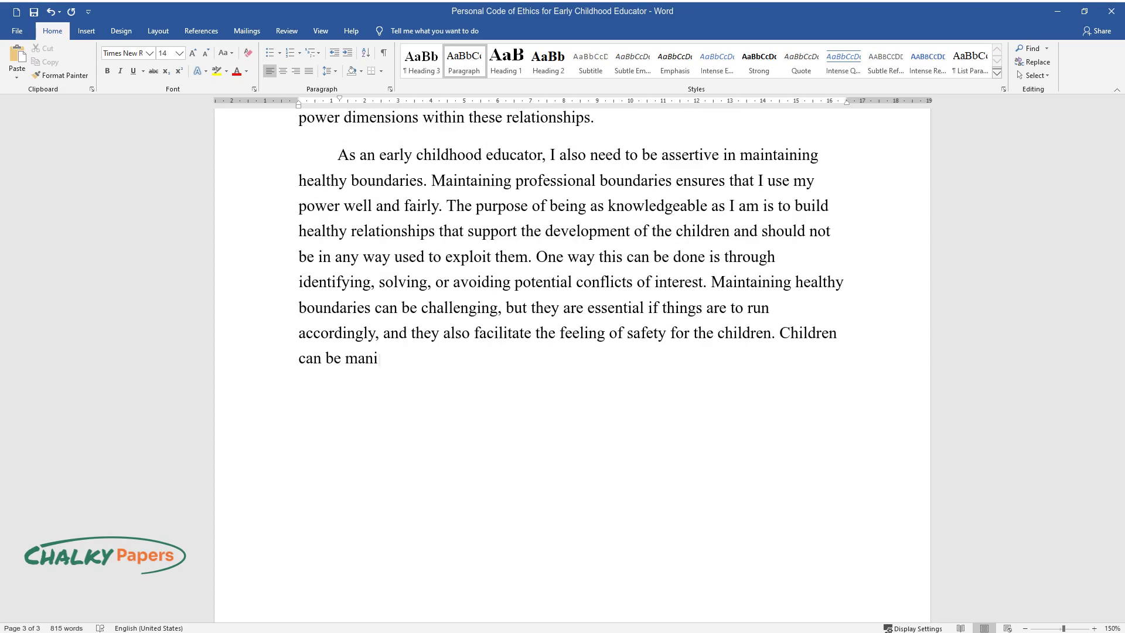
{"action": "type", "text": "and continuously test thei"}
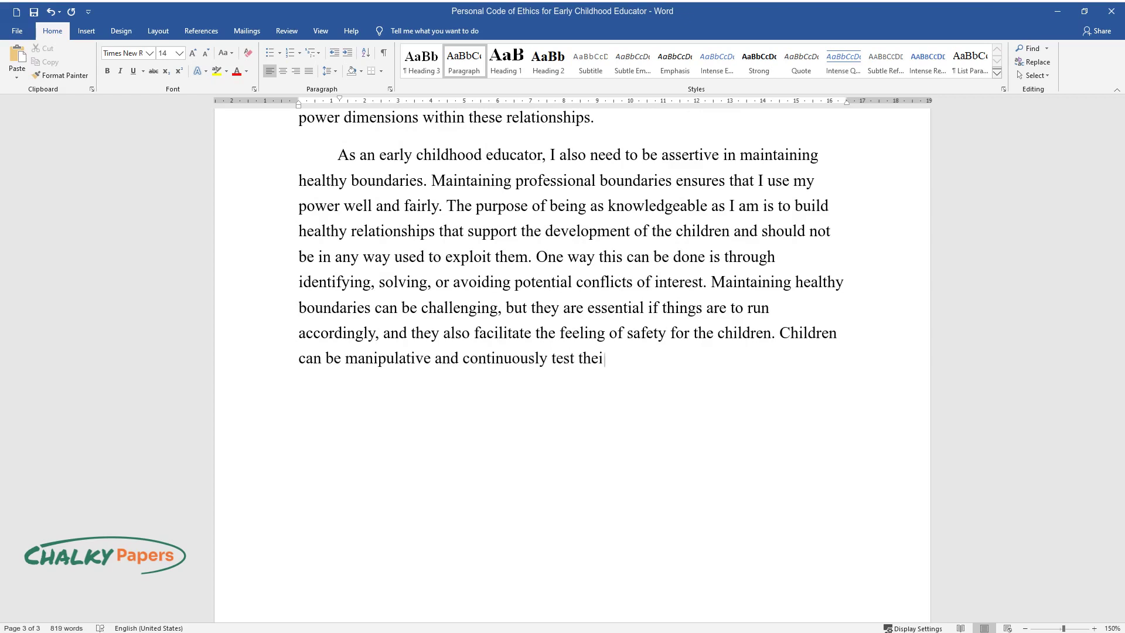
{"action": "type", "text": "r teachers. Having boundaries makes "}
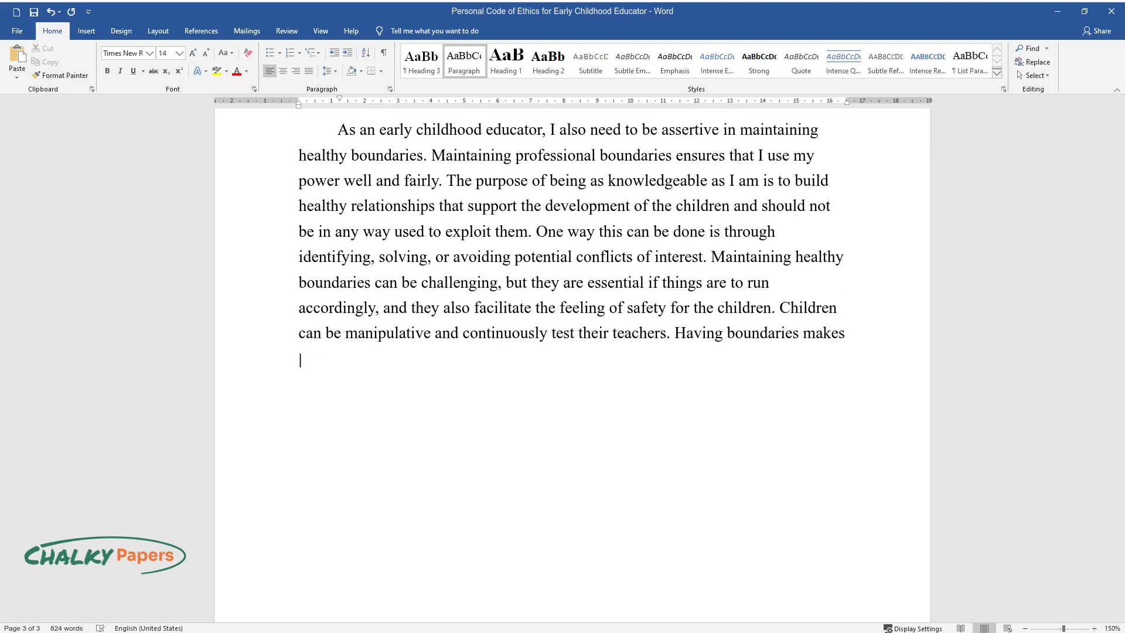
{"action": "type", "text": "it easier for them to make sense of "}
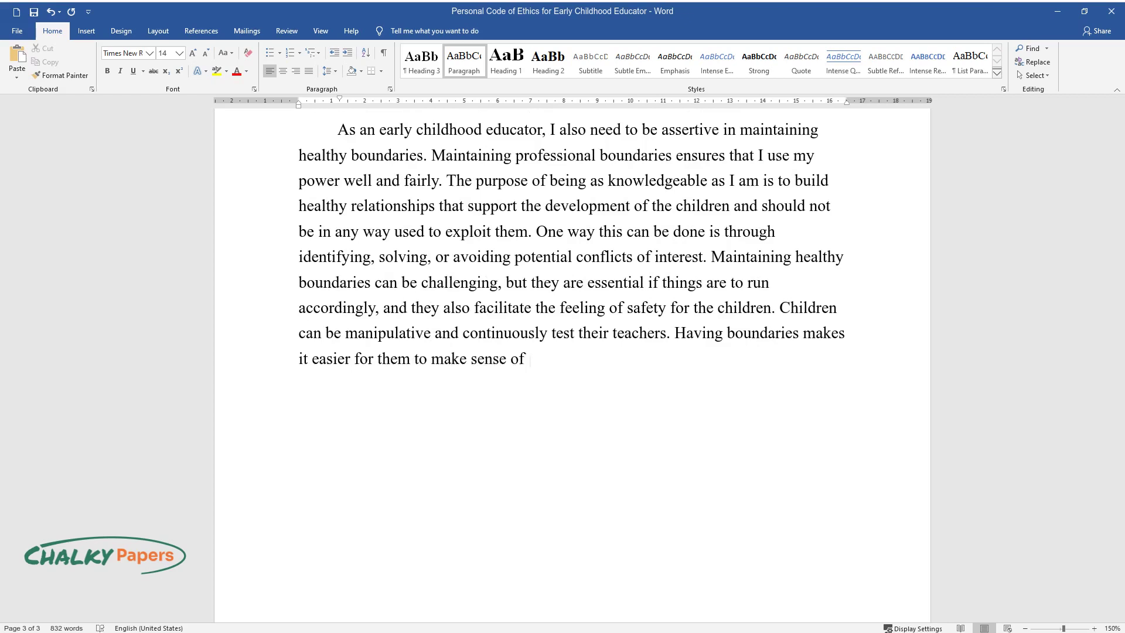
{"action": "type", "text": "their world. I have realistic bound"}
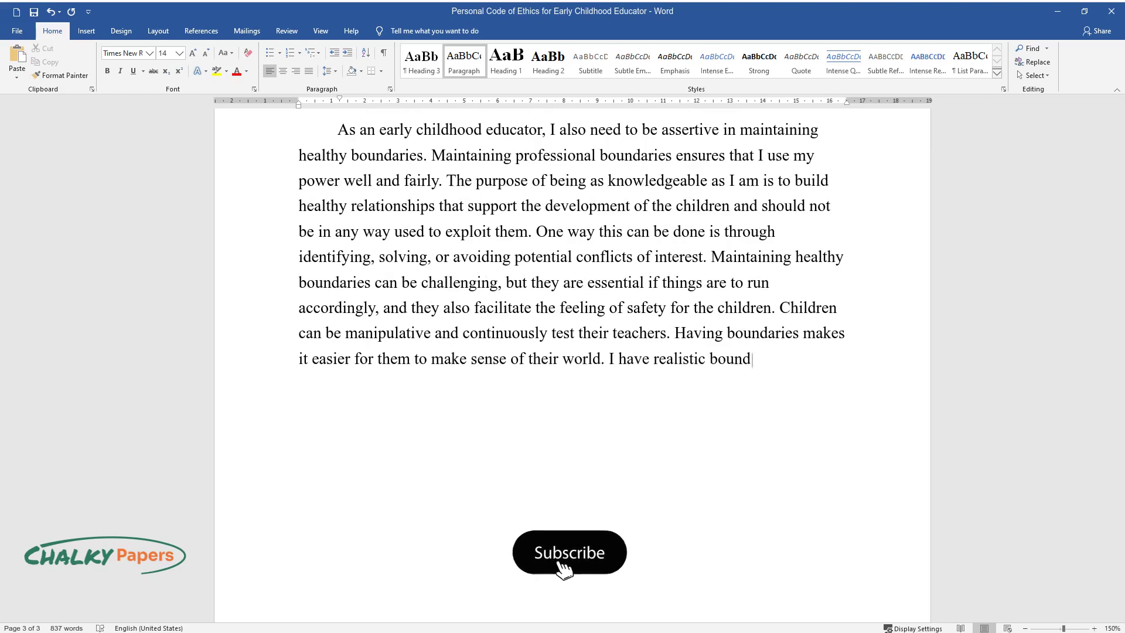
{"action": "type", "text": "aries, and I believe they can be renegotiated"}
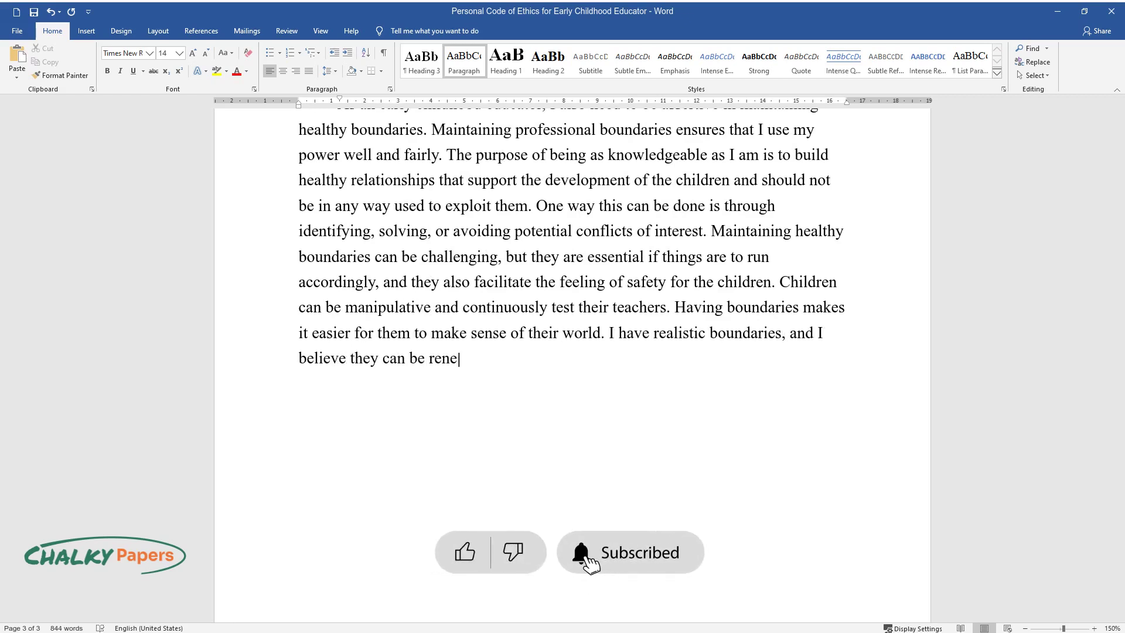
{"action": "type", "text": " depending on the situation"}
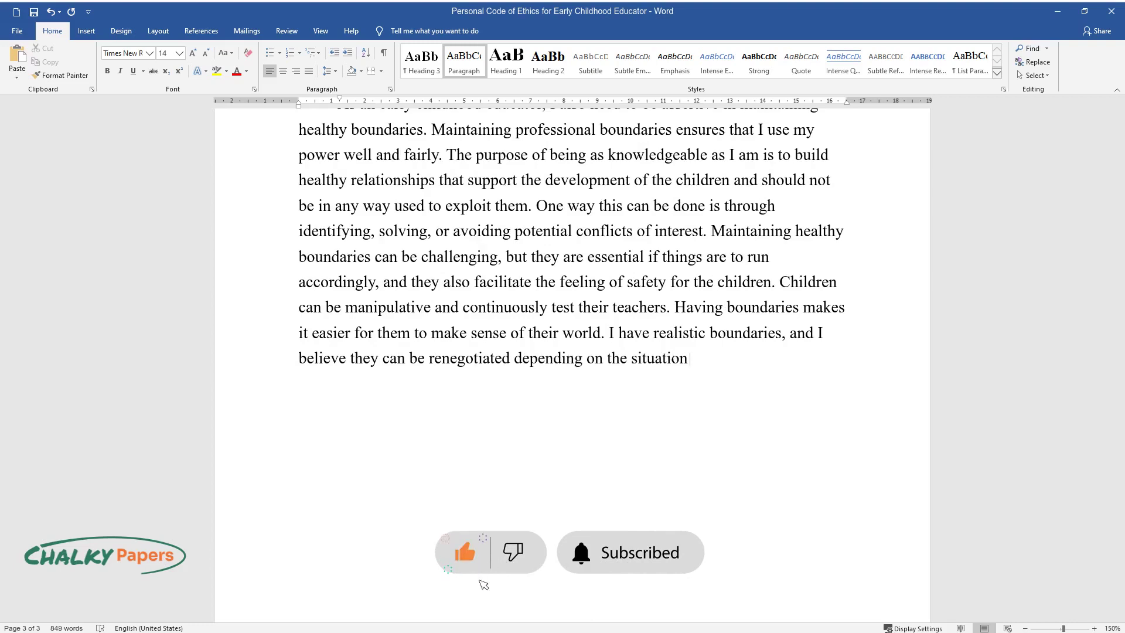
{"action": "type", "text": " as long as none of the par"}
{"action": "type", "text": "ties are"}
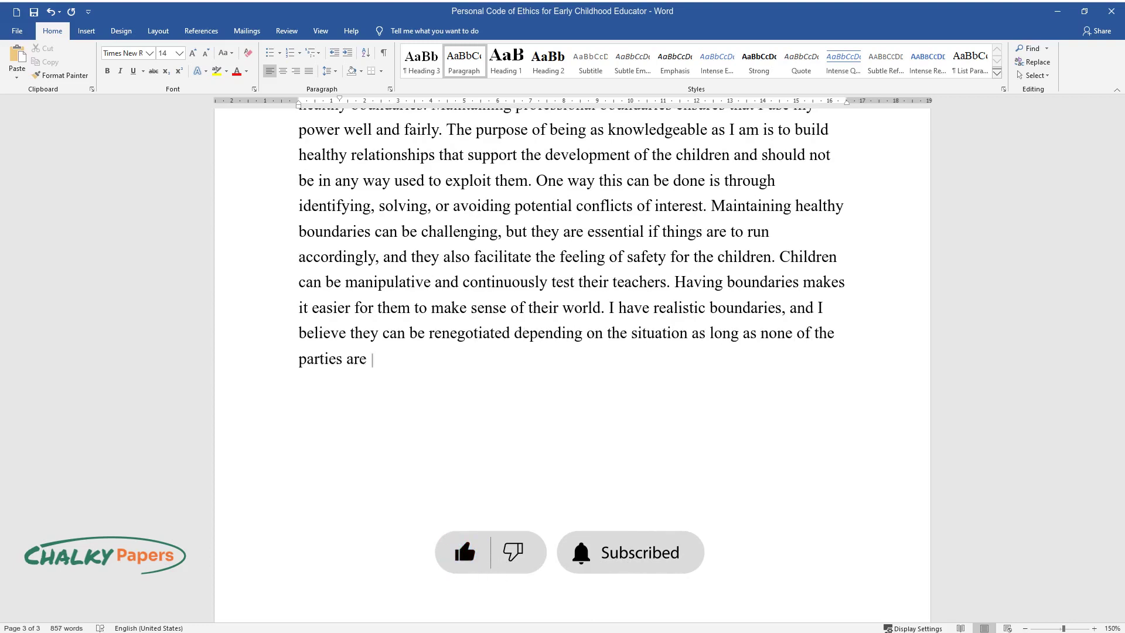